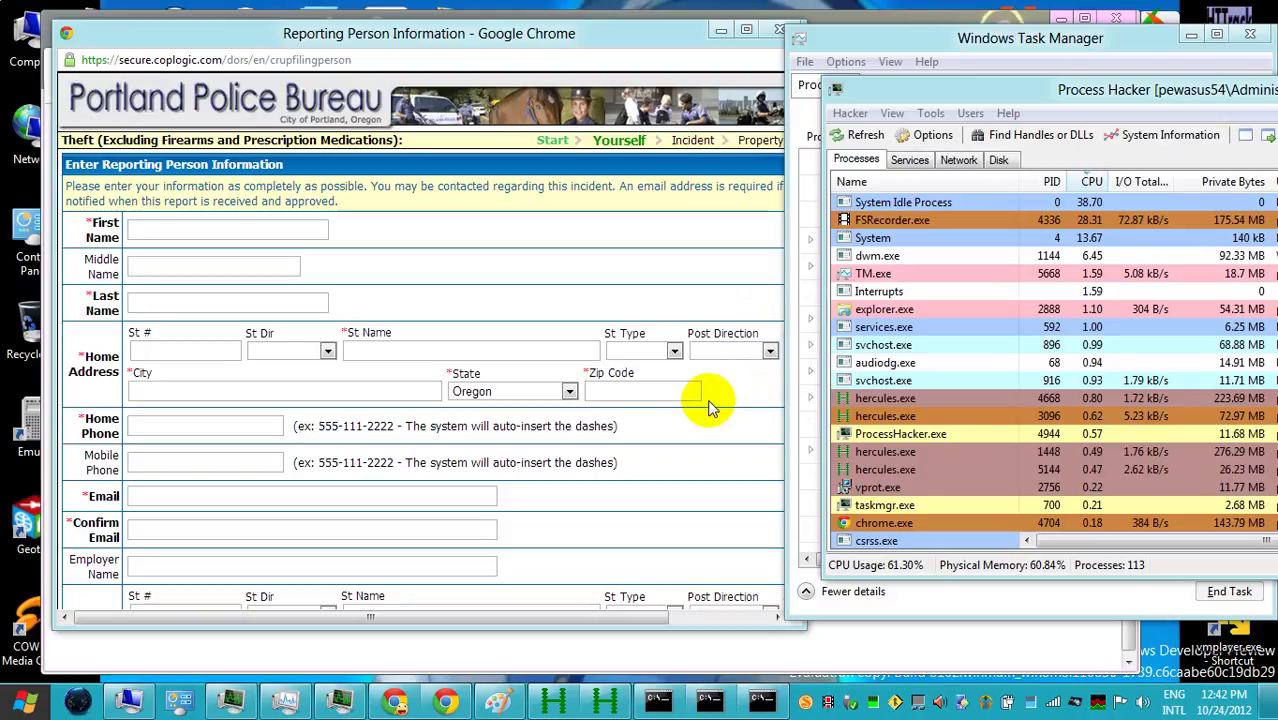
click(240, 230)
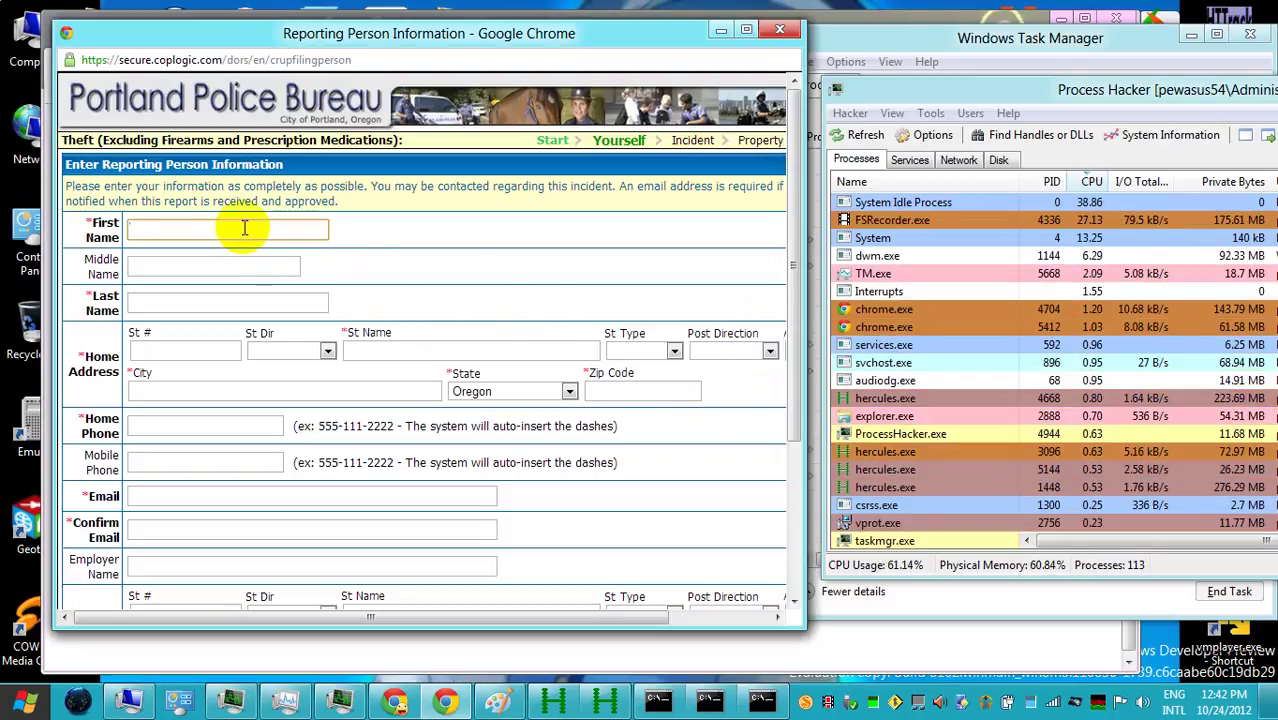
text(P)
drag(256, 251, 255, 257)
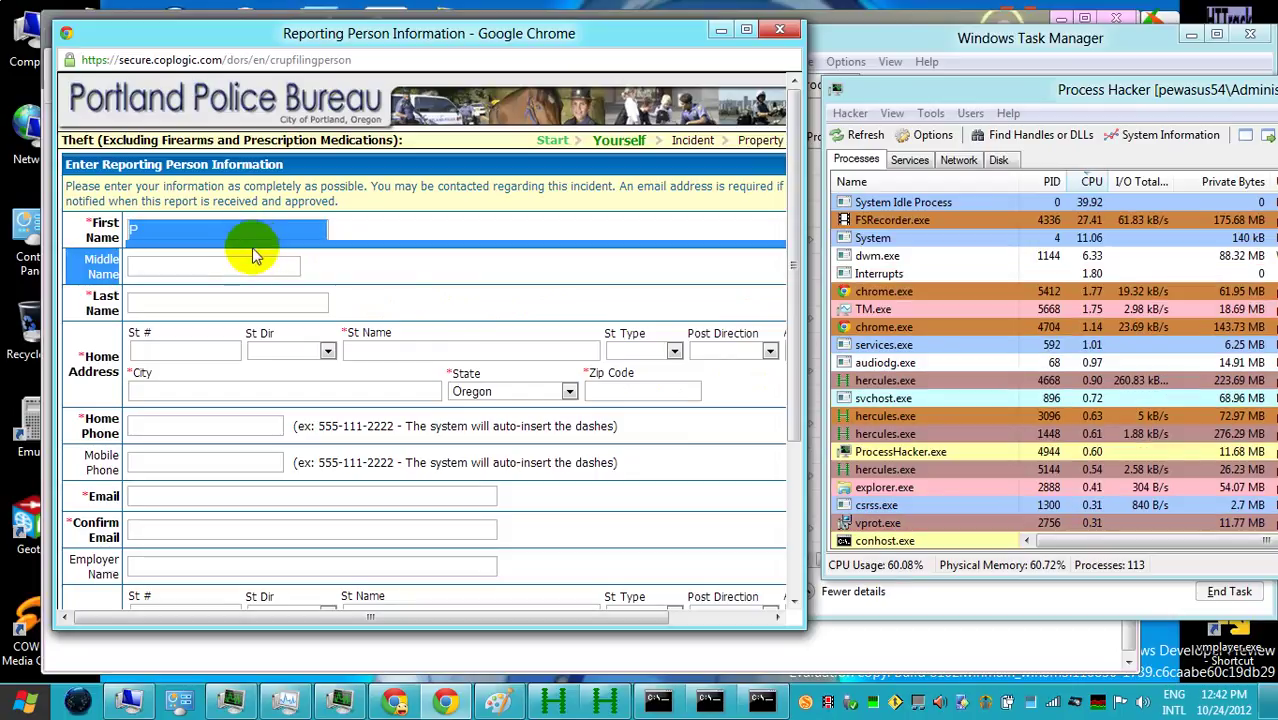
click(241, 240)
click(244, 231)
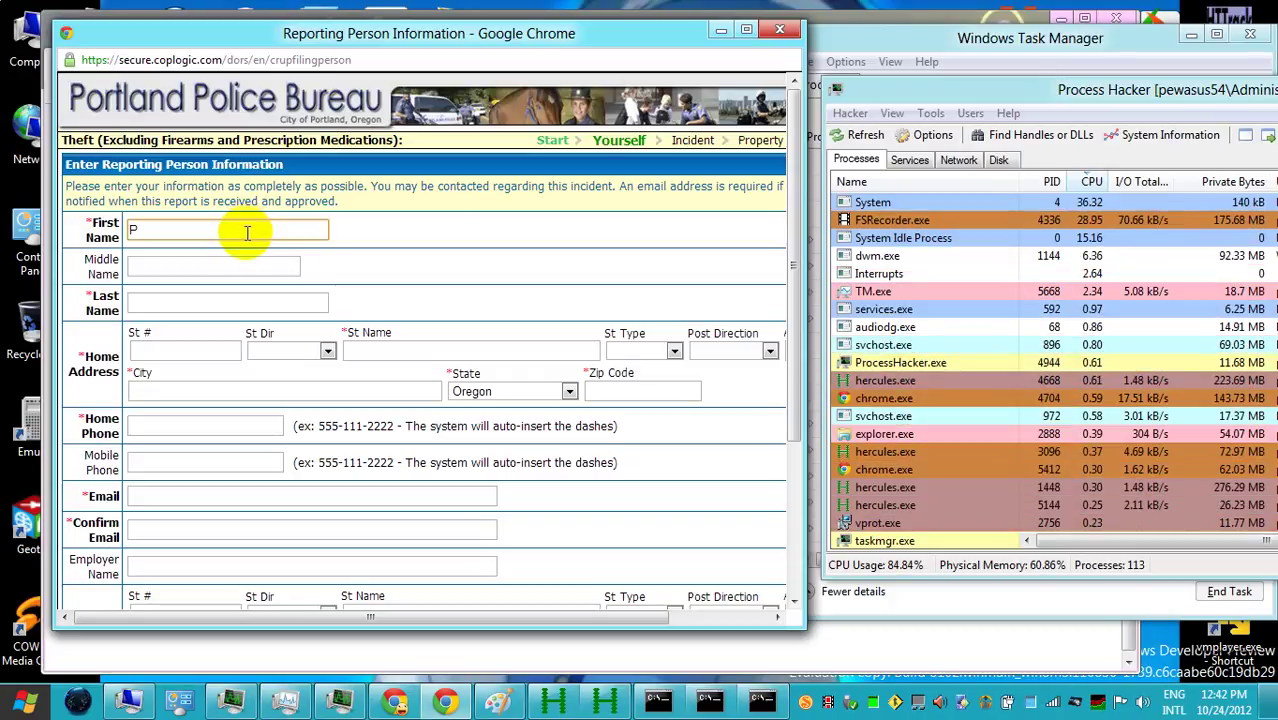
click(779, 29)
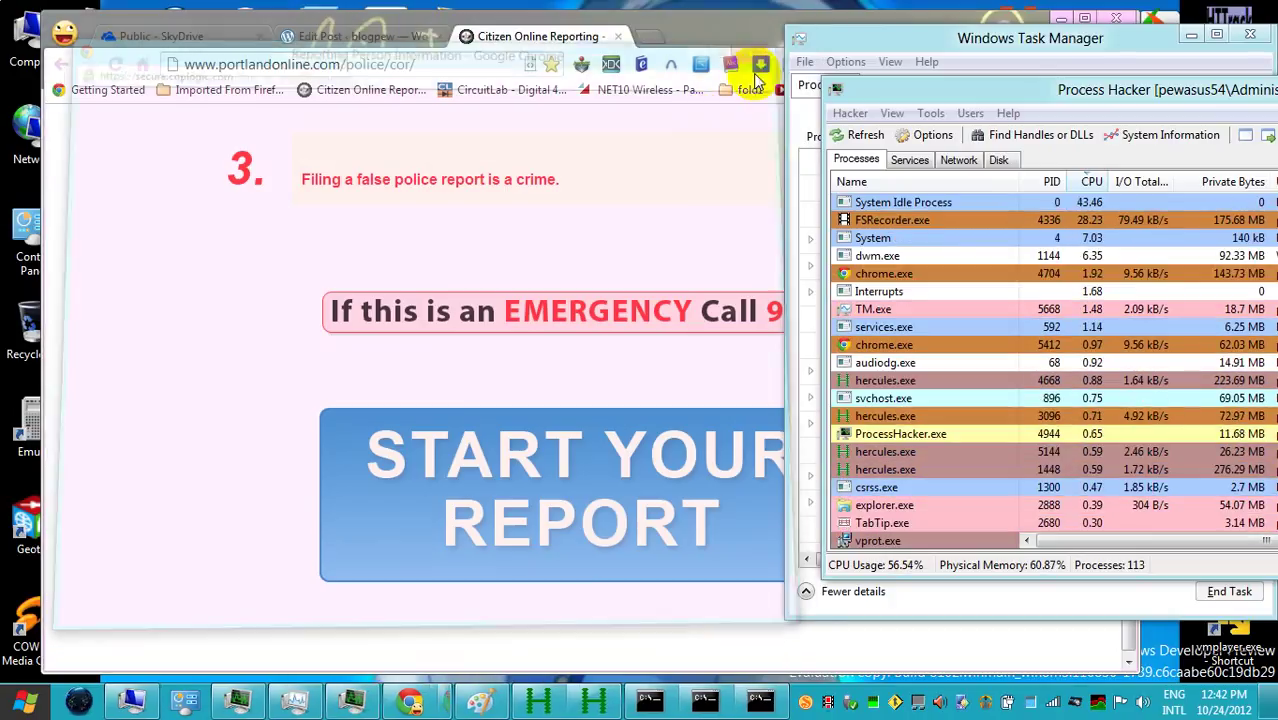
click(618, 36)
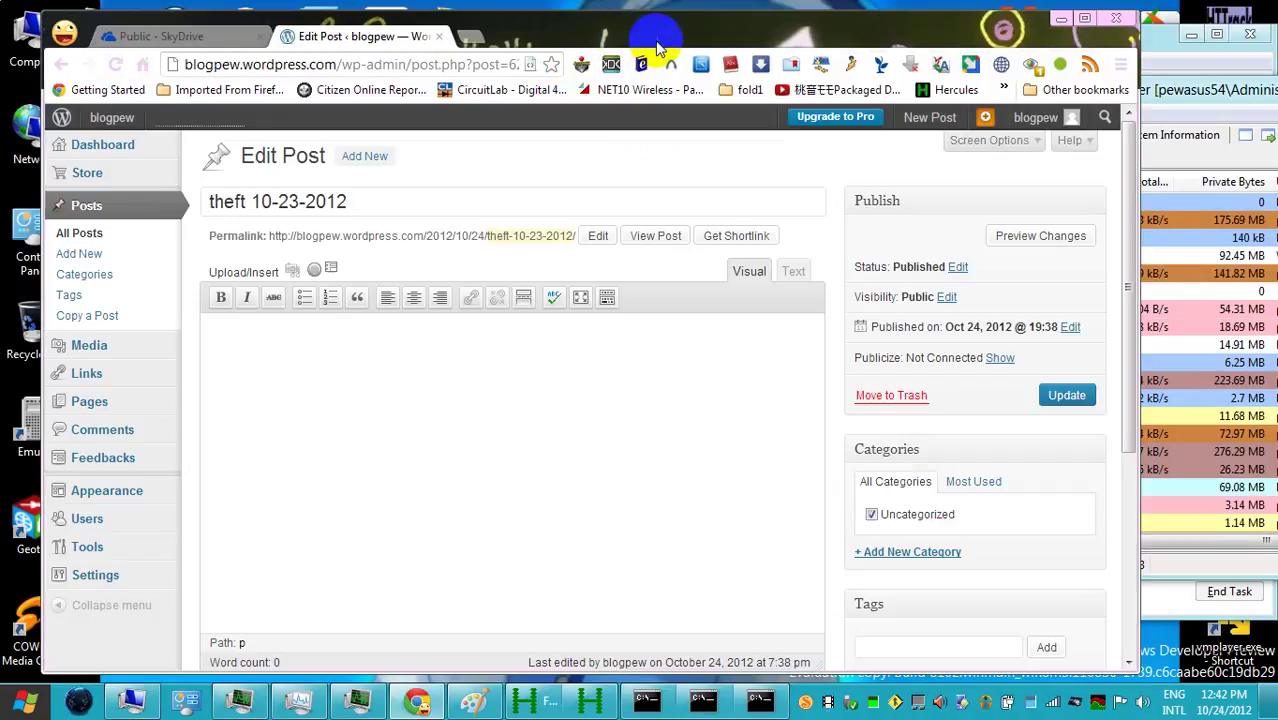
- Clear Chrome, Task Manager and Process Hacker out of the way and launch the Nightly browser from the desktop
click(1061, 18)
drag(869, 38, 1066, 50)
drag(910, 96, 1025, 193)
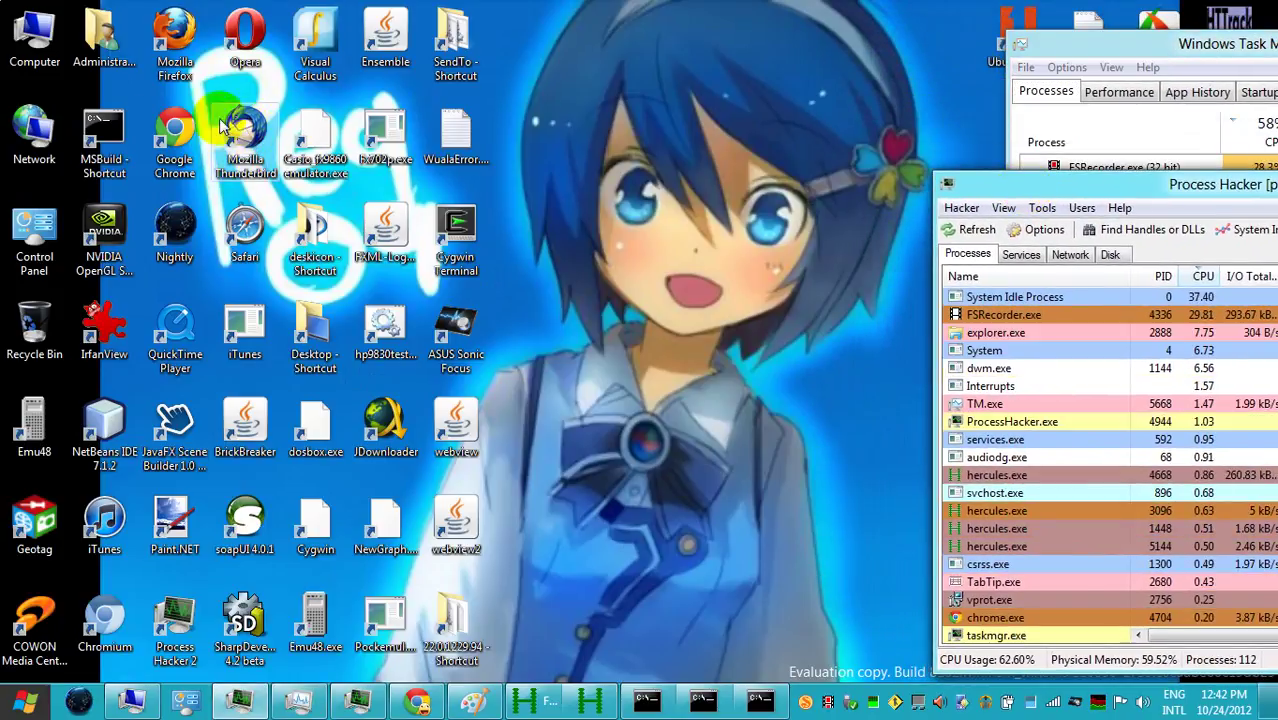
double_click(175, 224)
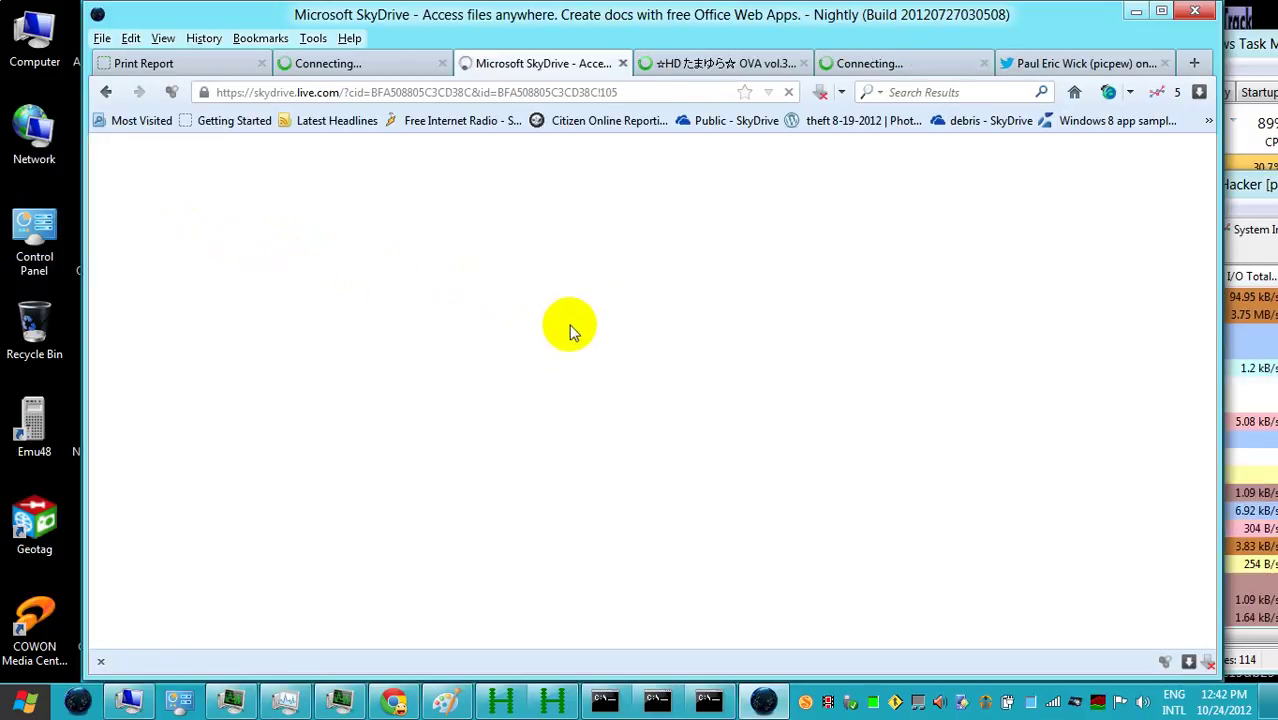
- Close the YouTube video page and dismiss the advertisement covering the Tom's Hardware page
click(700, 65)
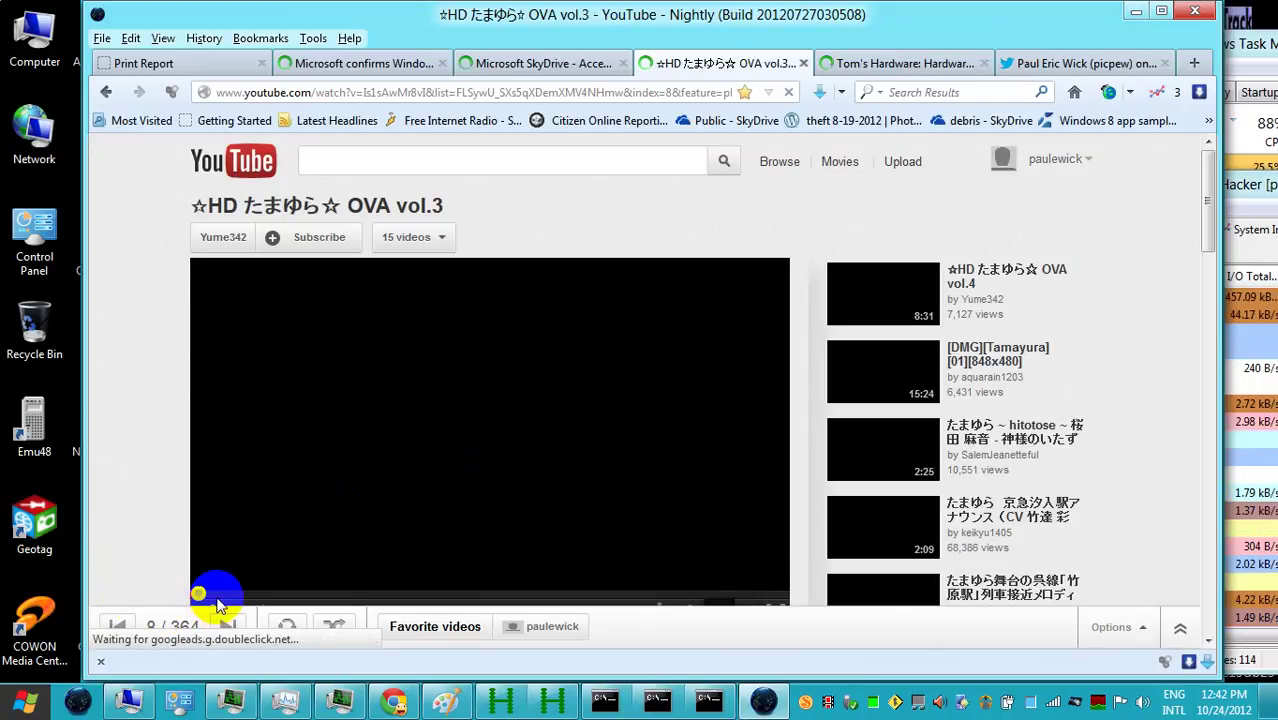
scroll(280, 585, down, 3)
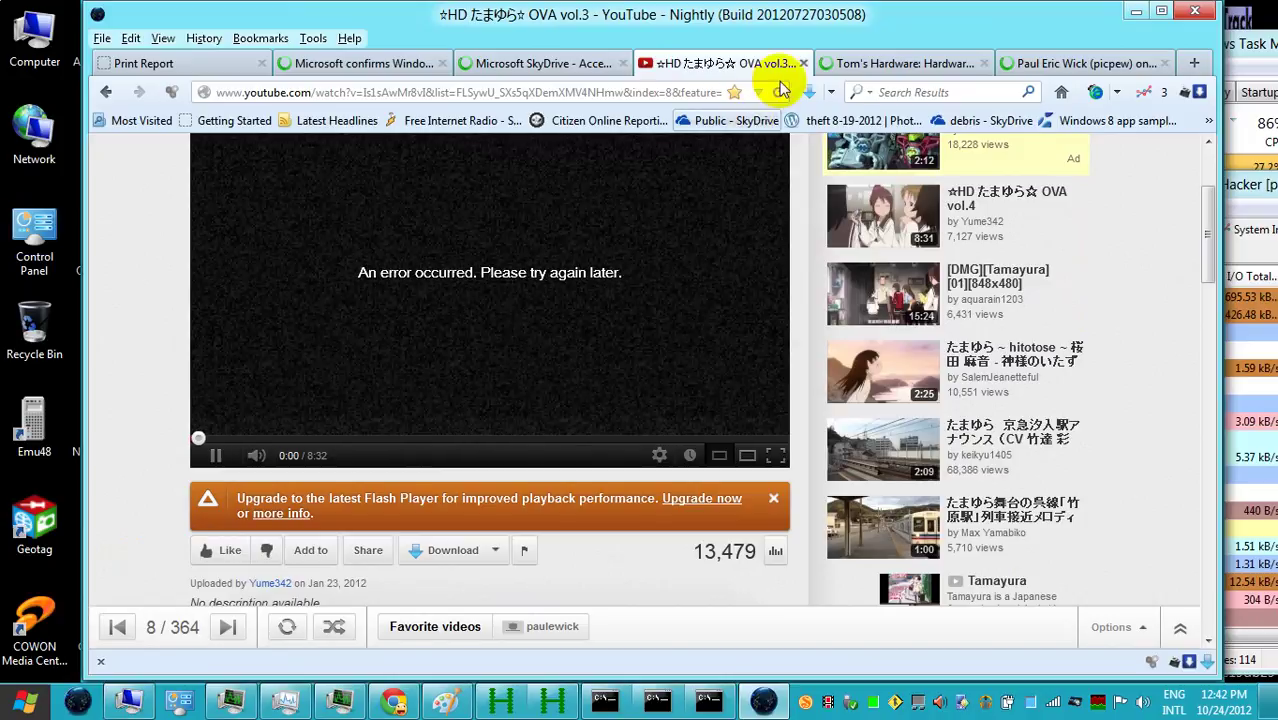
key(ctrl+w)
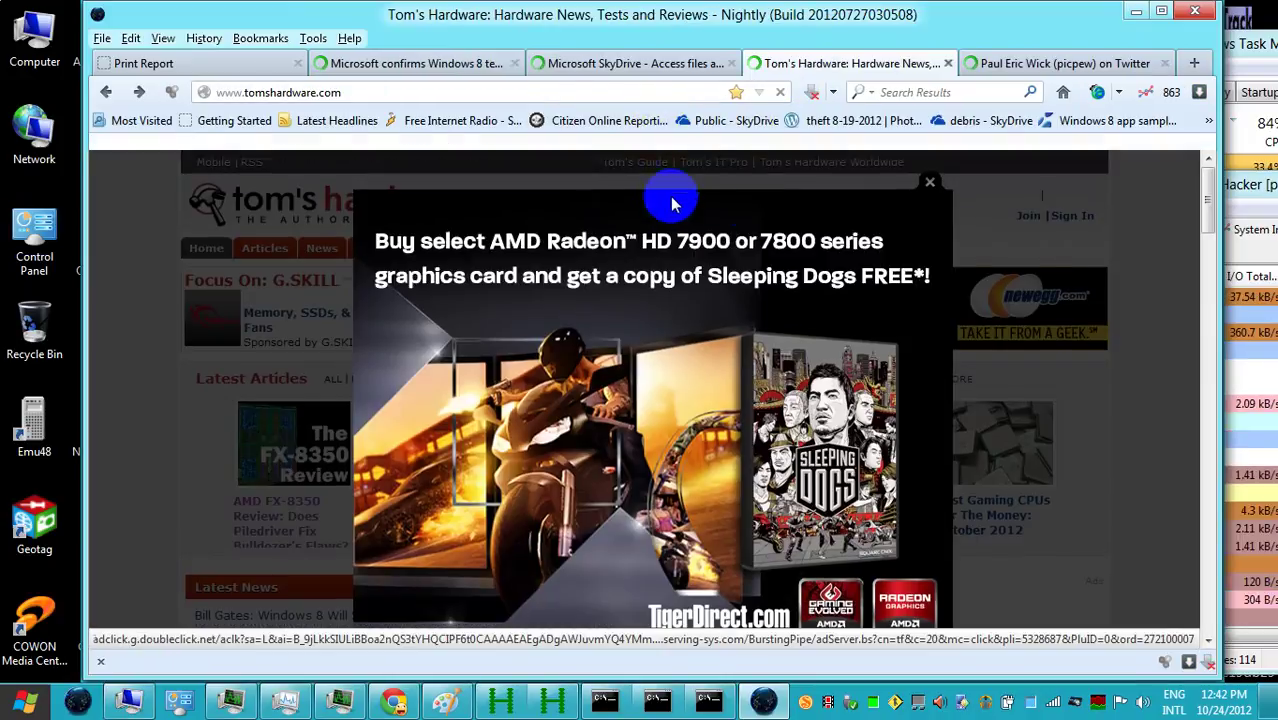
click(928, 200)
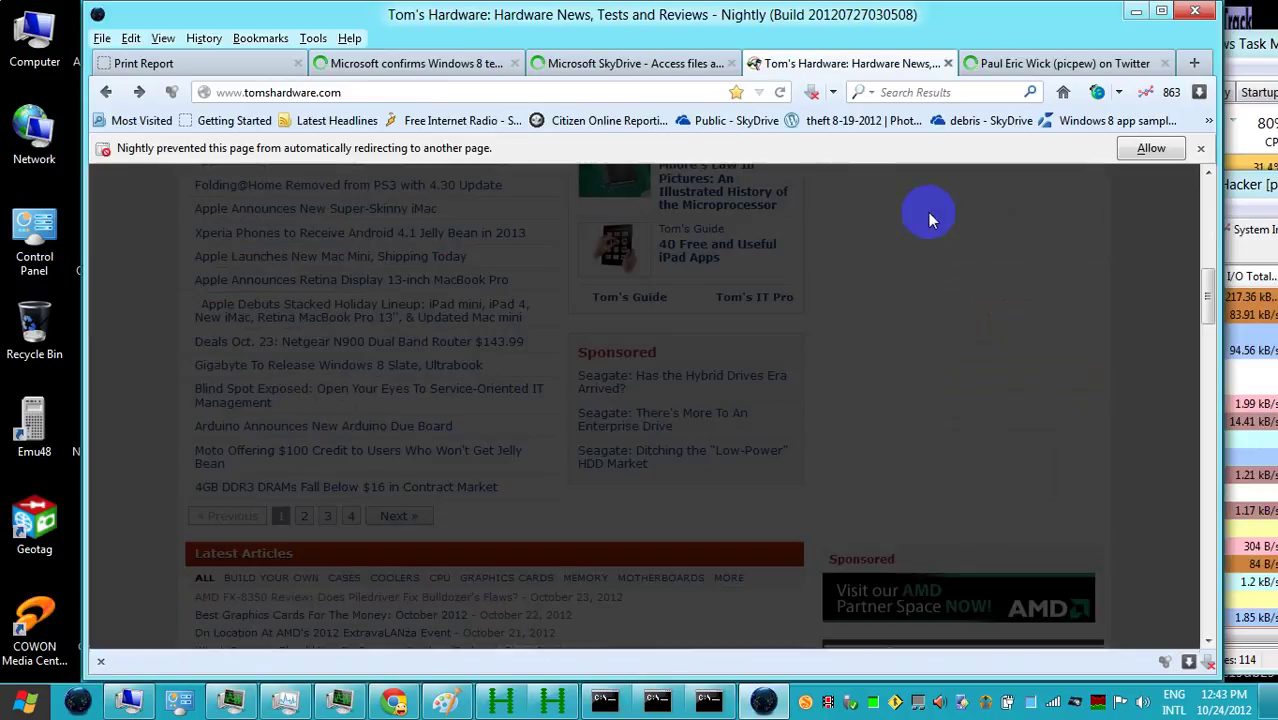
click(1208, 200)
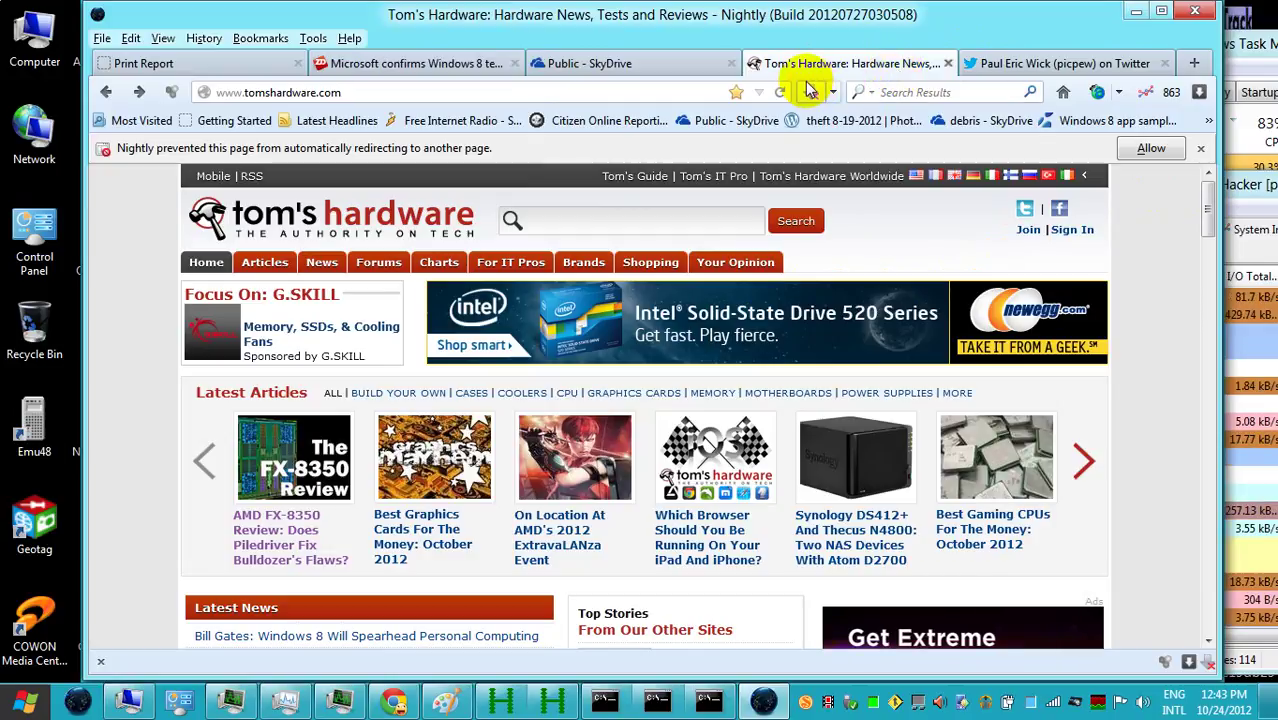
- Look through the open SkyDrive, ZDNet, Print Report, Tom's Hardware and Twitter pages
click(613, 63)
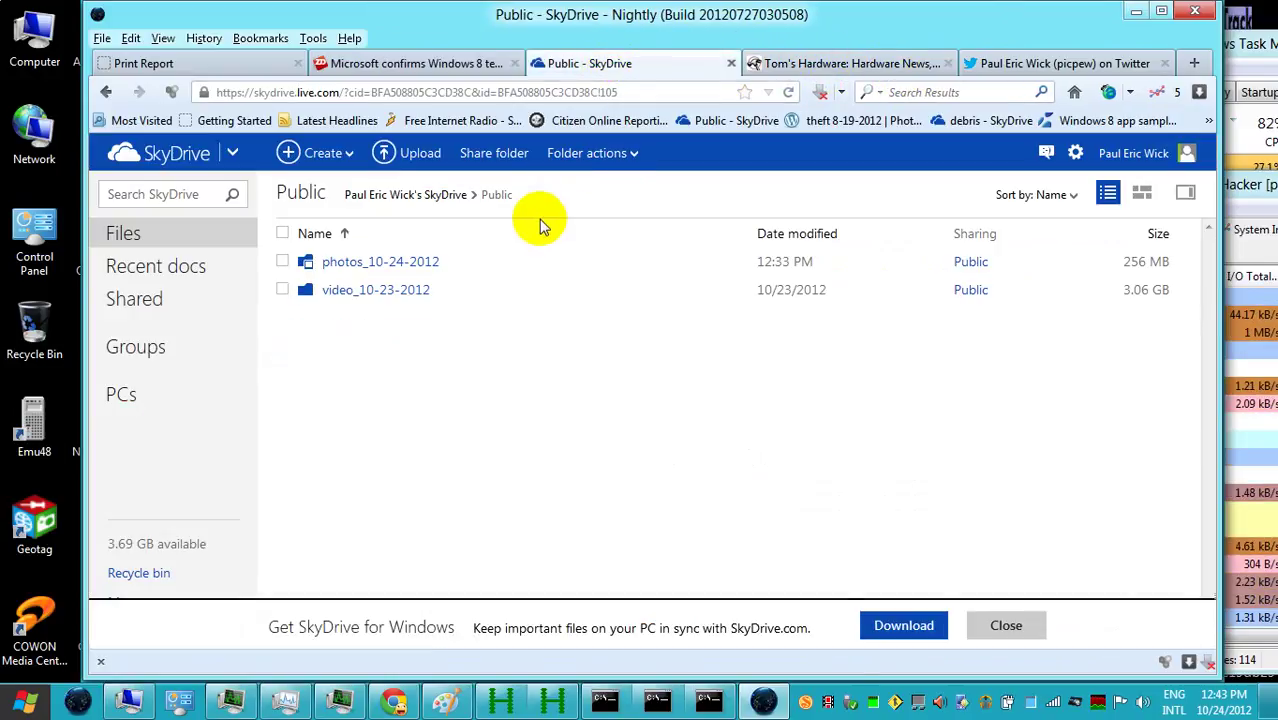
click(450, 66)
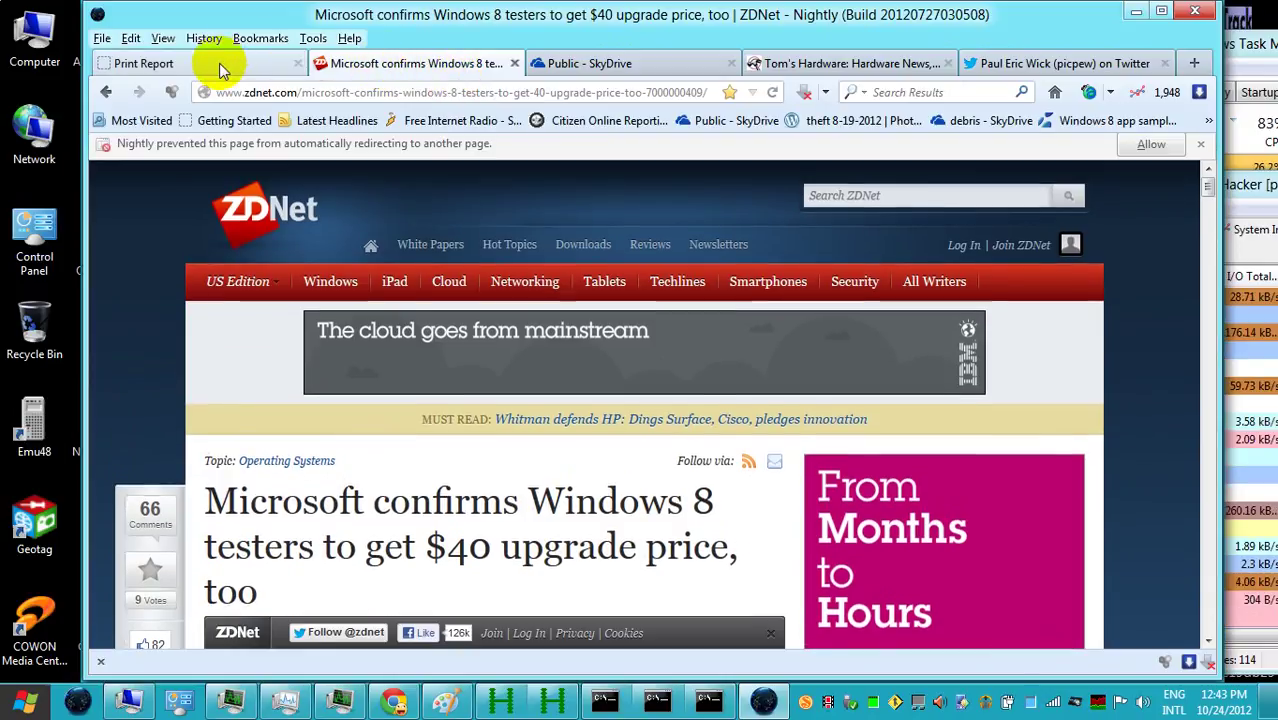
click(220, 64)
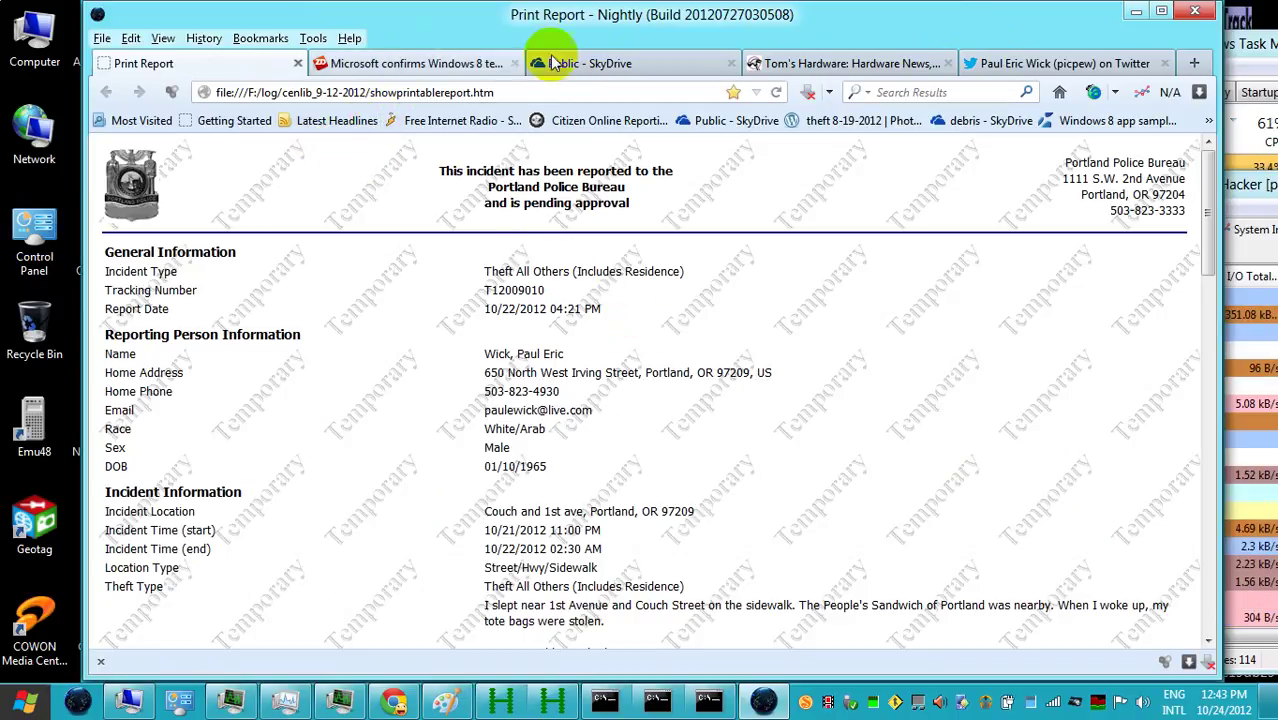
click(603, 66)
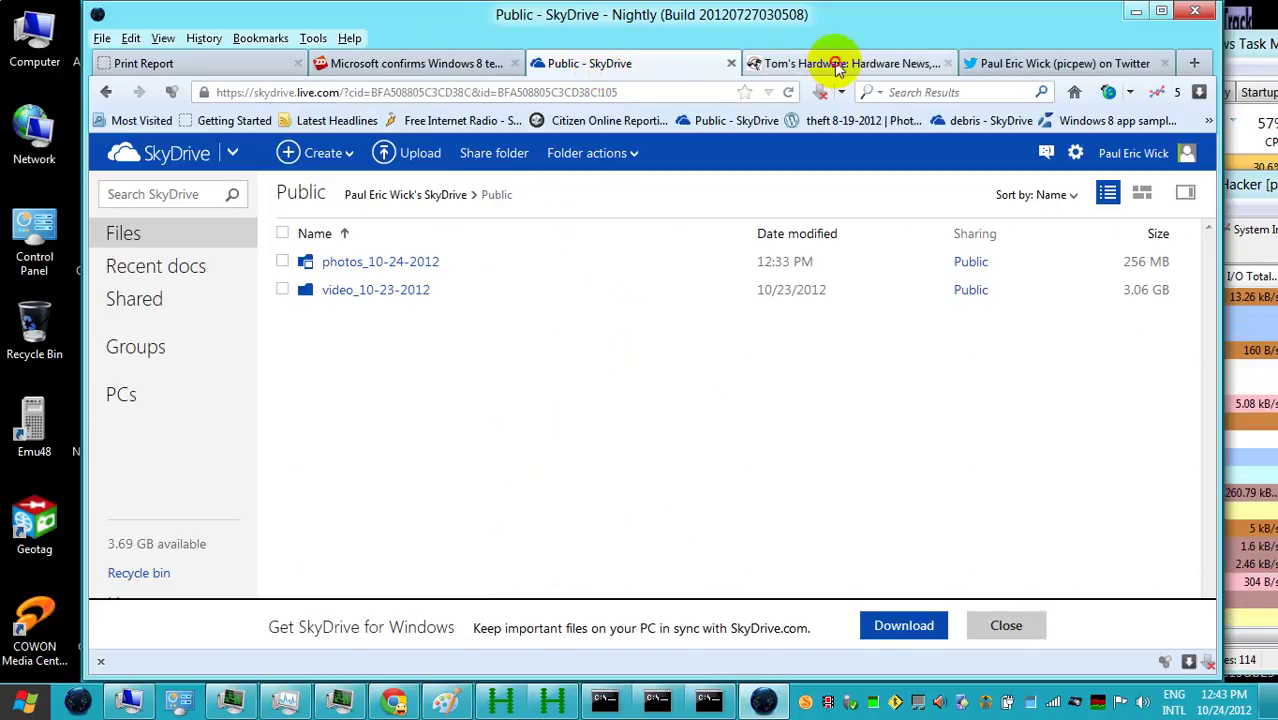
click(838, 68)
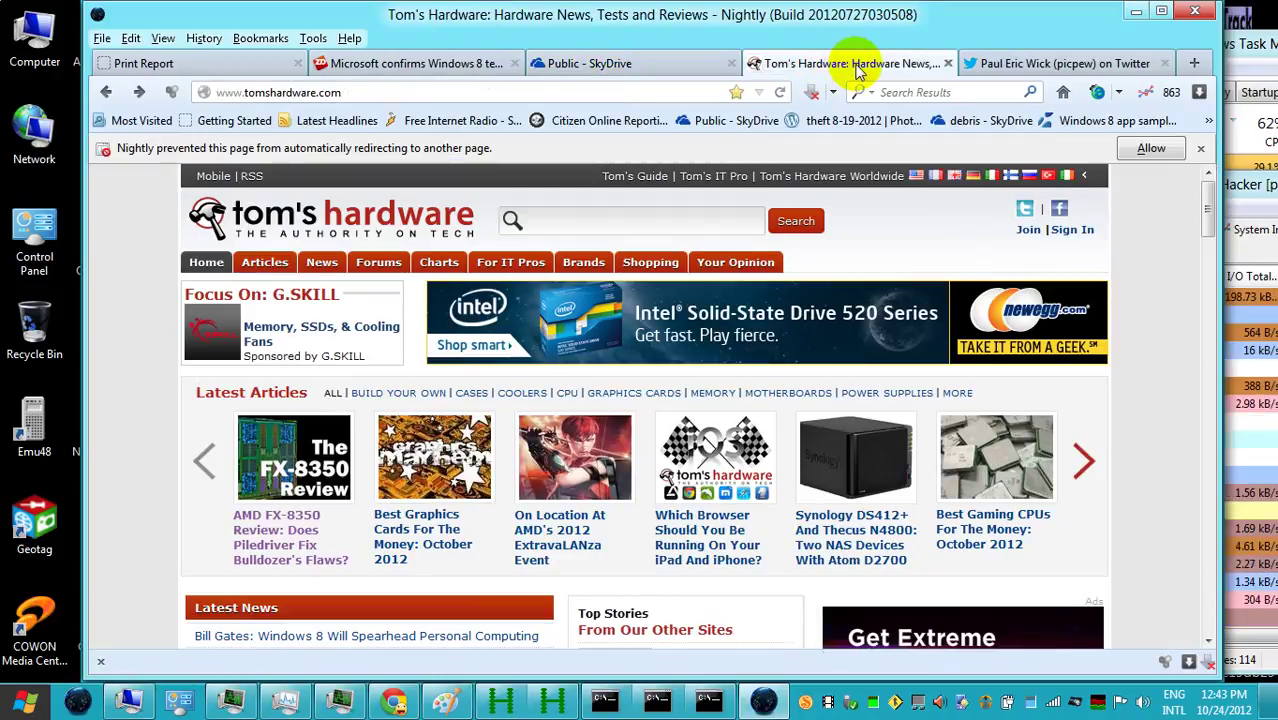
click(997, 62)
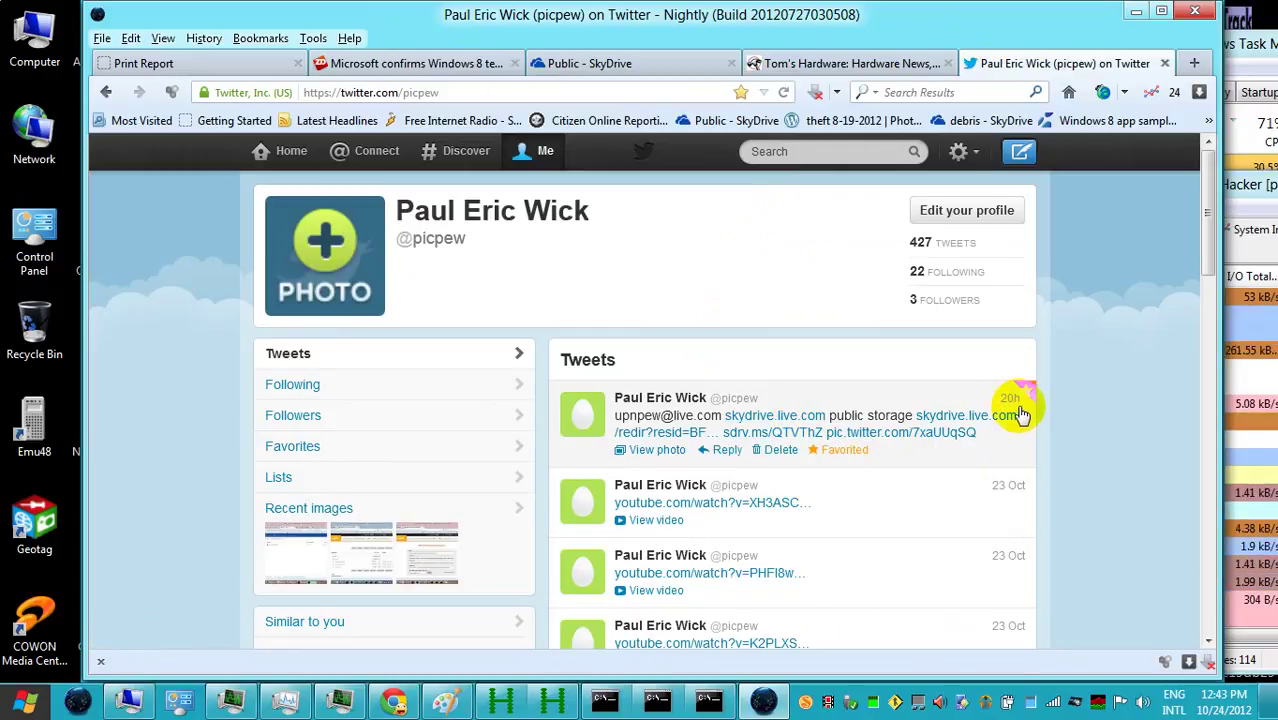
- Open the bookmarked Citizen Online Reporting page in a new tab and start an online report
click(1193, 63)
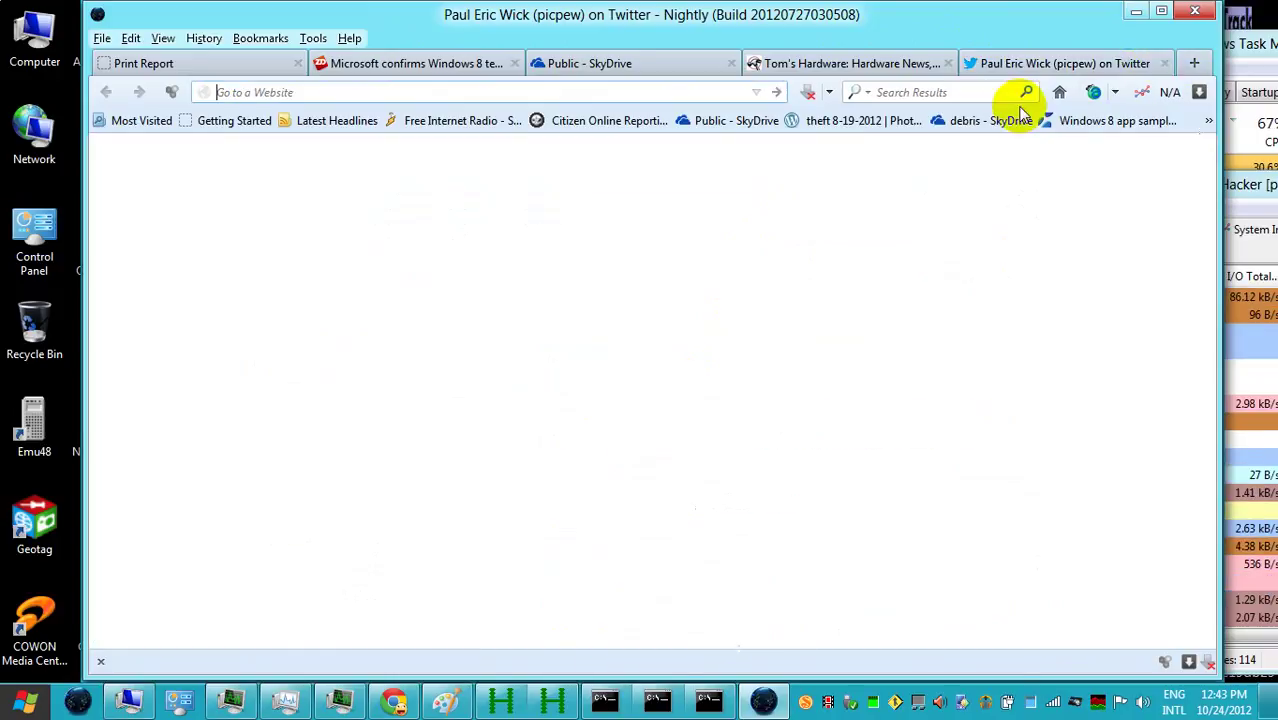
click(632, 122)
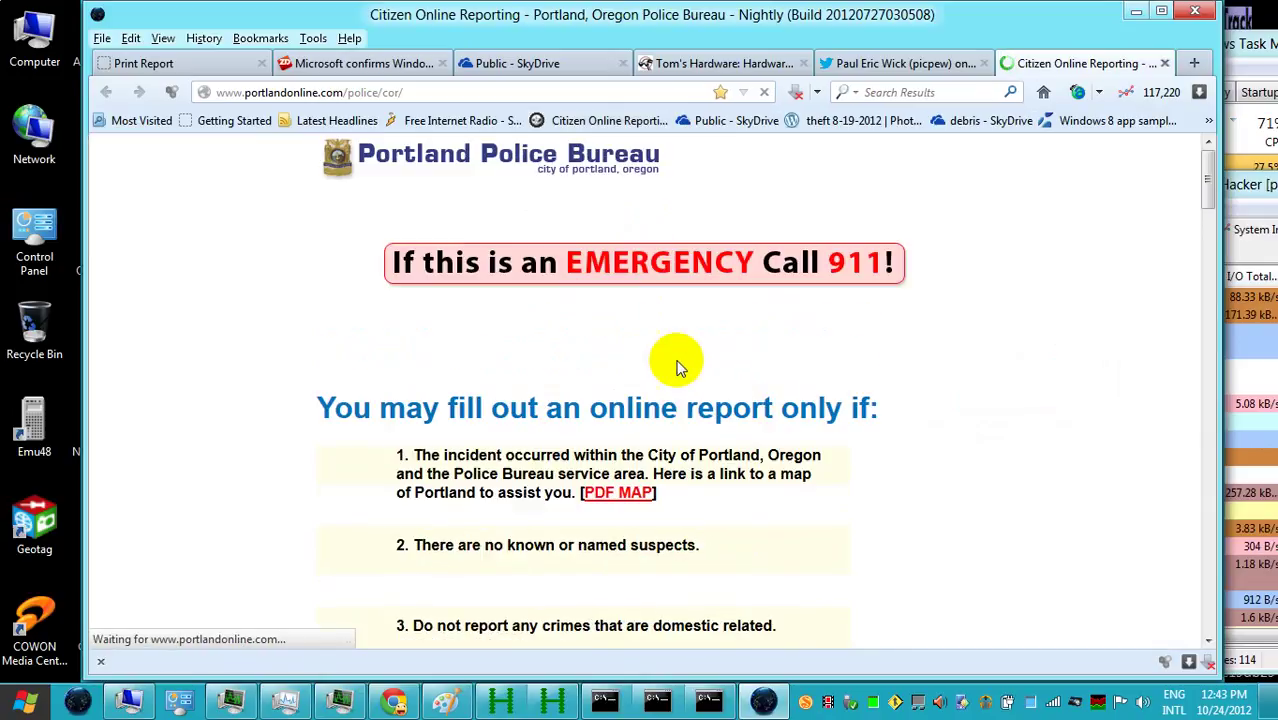
scroll(662, 408, down, 10)
scroll(678, 422, down, 15)
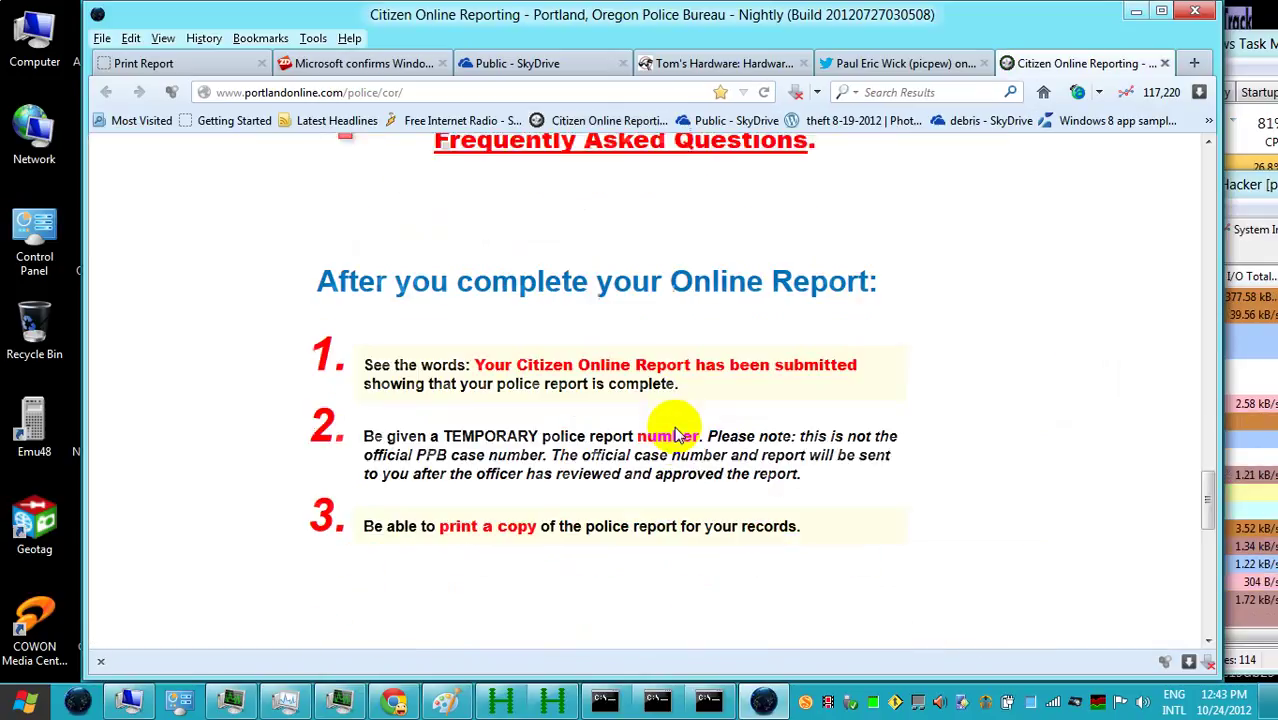
click(674, 426)
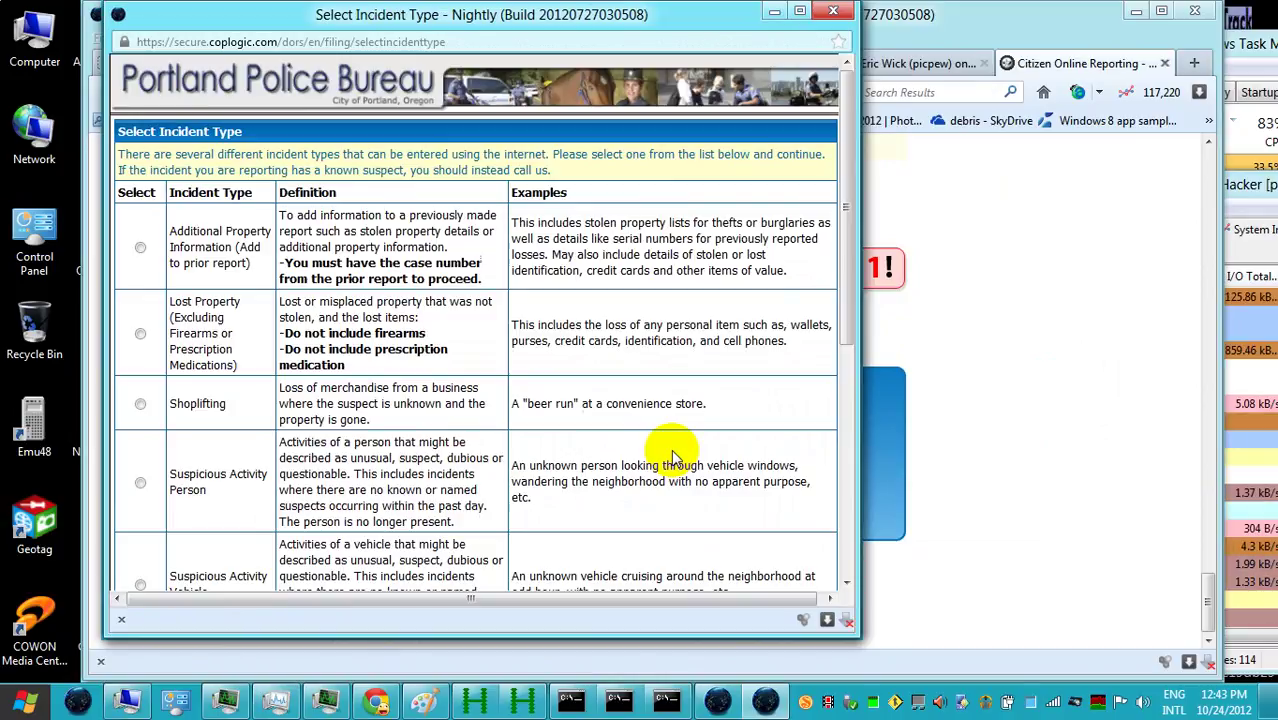
- Select the incident type Theft (Excluding Firearms and Prescription Medications), start the report and continue as an Individual
scroll(260, 398, down, 1)
scroll(260, 398, down, 3)
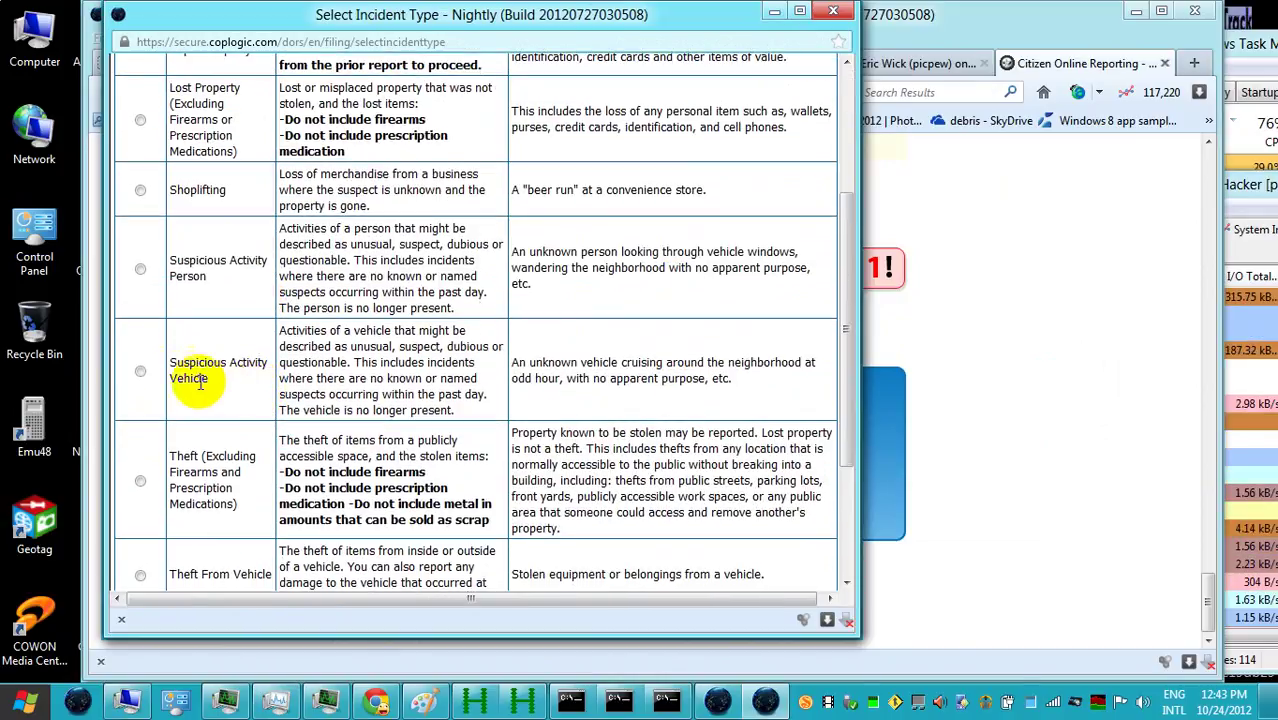
click(140, 481)
scroll(310, 490, down, 3)
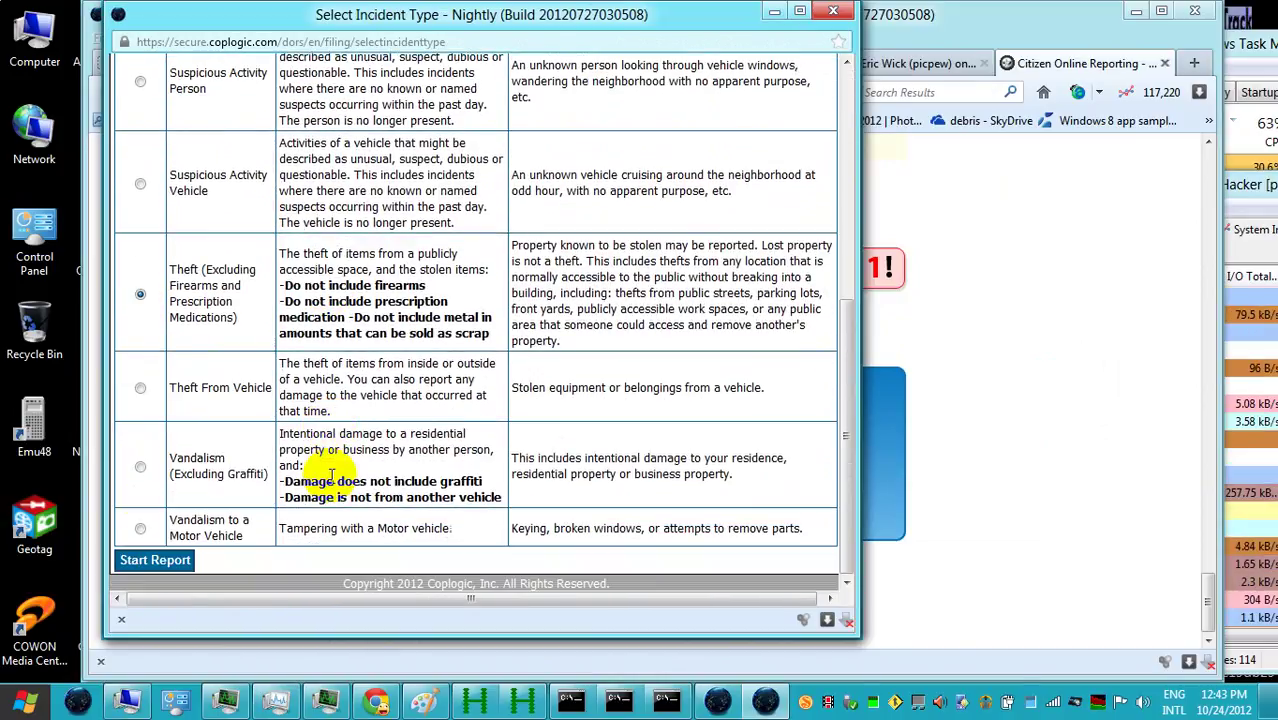
click(128, 561)
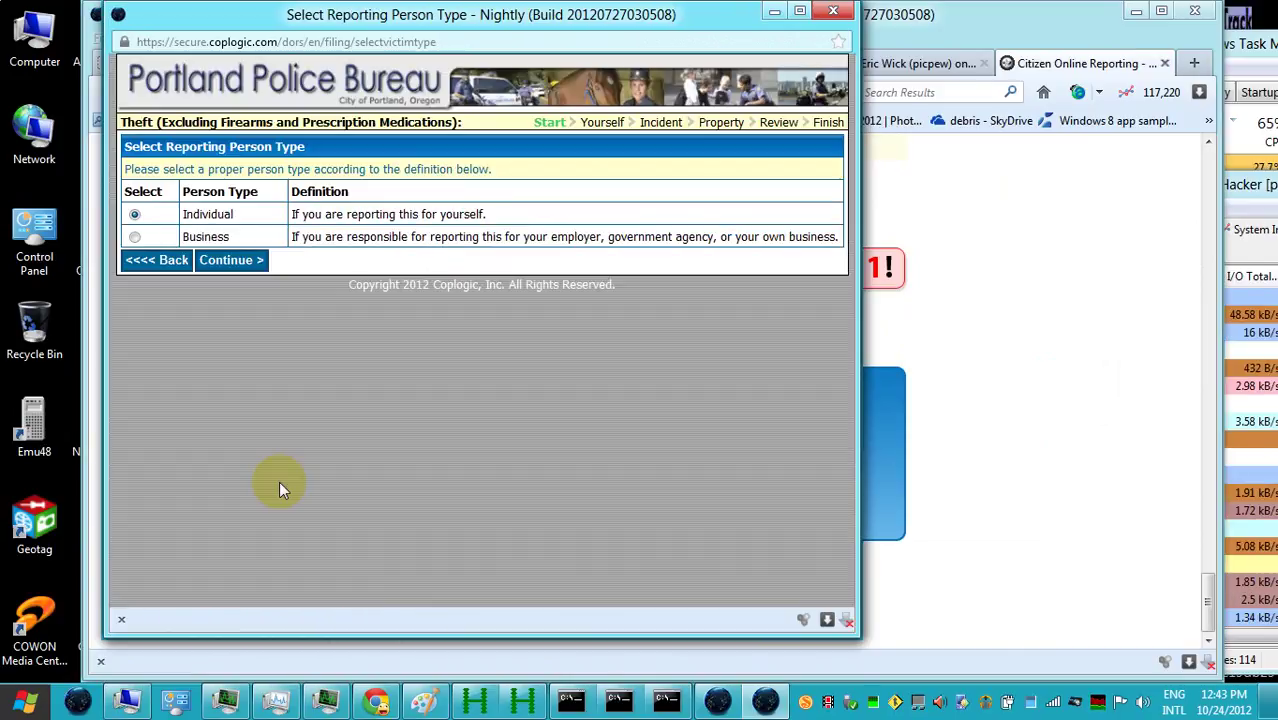
click(240, 275)
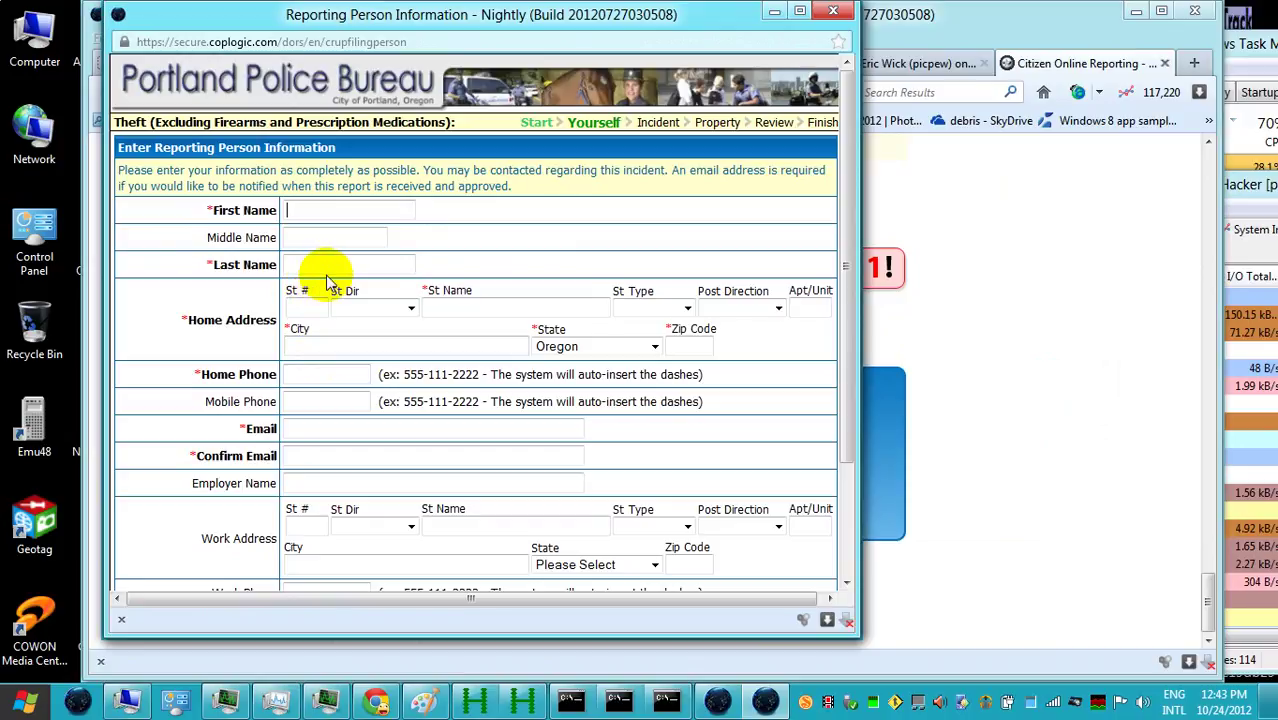
- Enter the reporting person's first, middle and last name
text(Paul)
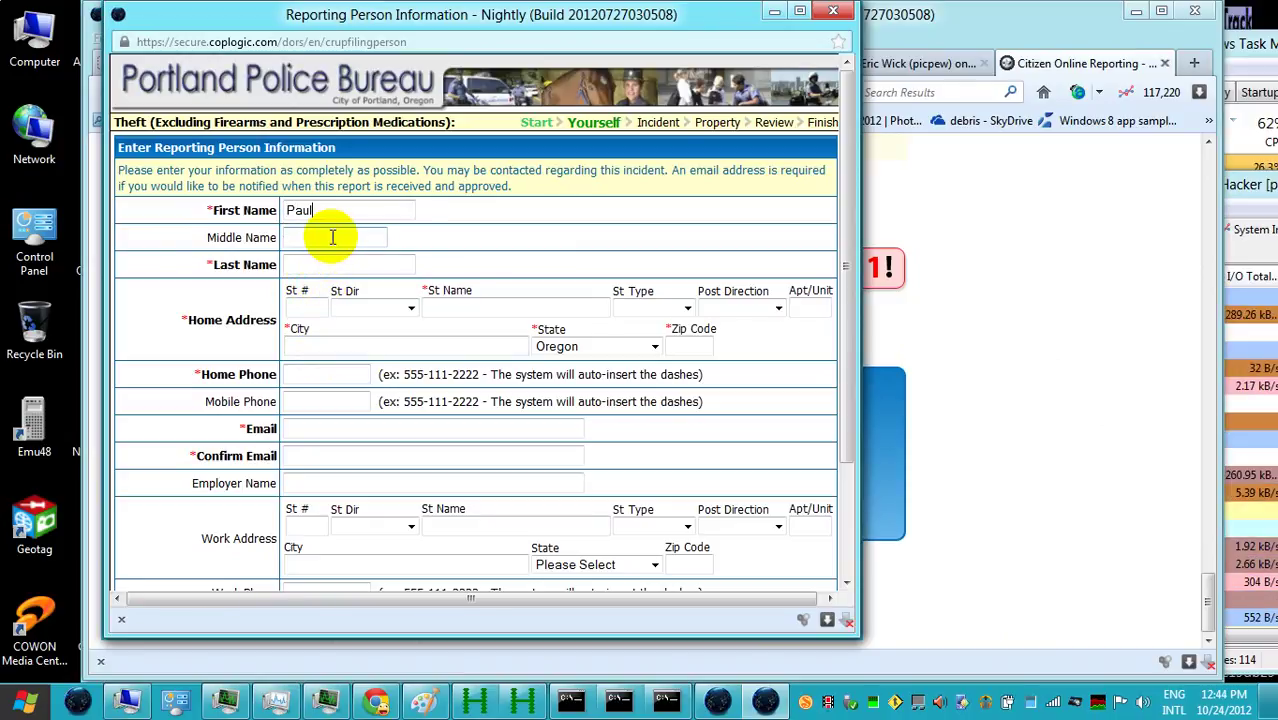
click(333, 233)
click(332, 237)
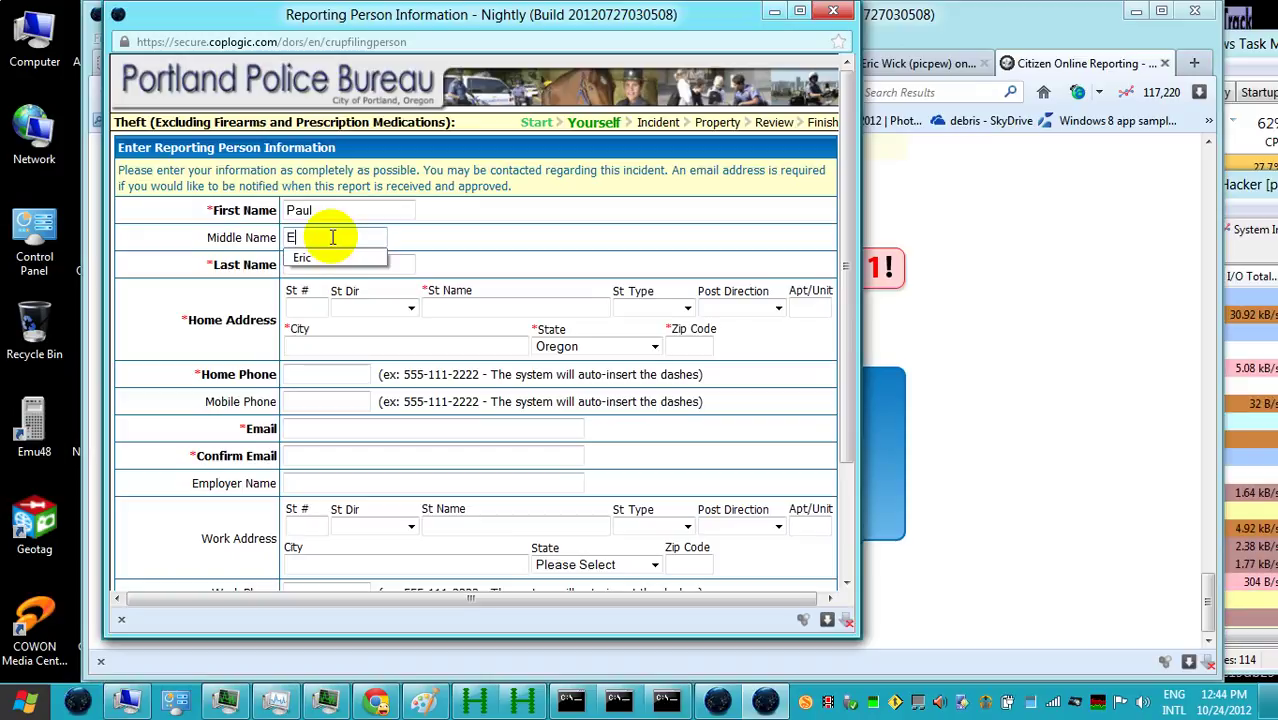
text(E)
click(334, 259)
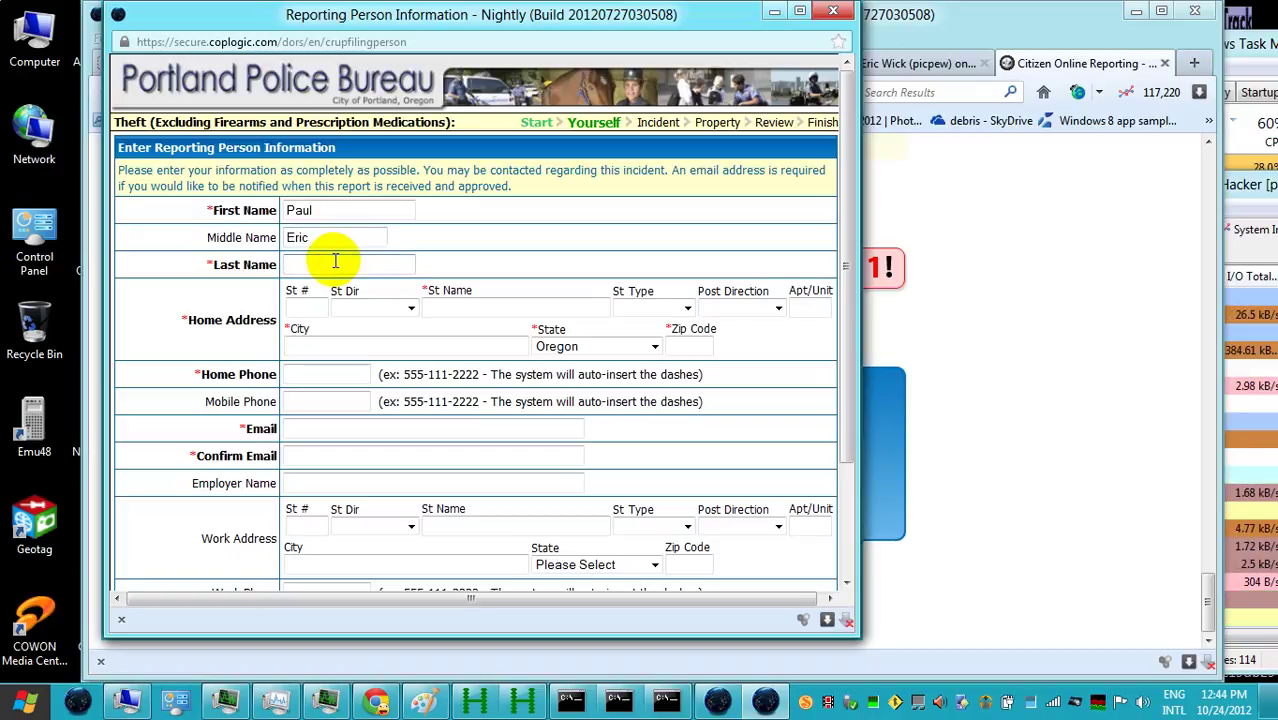
text(W)
click(340, 284)
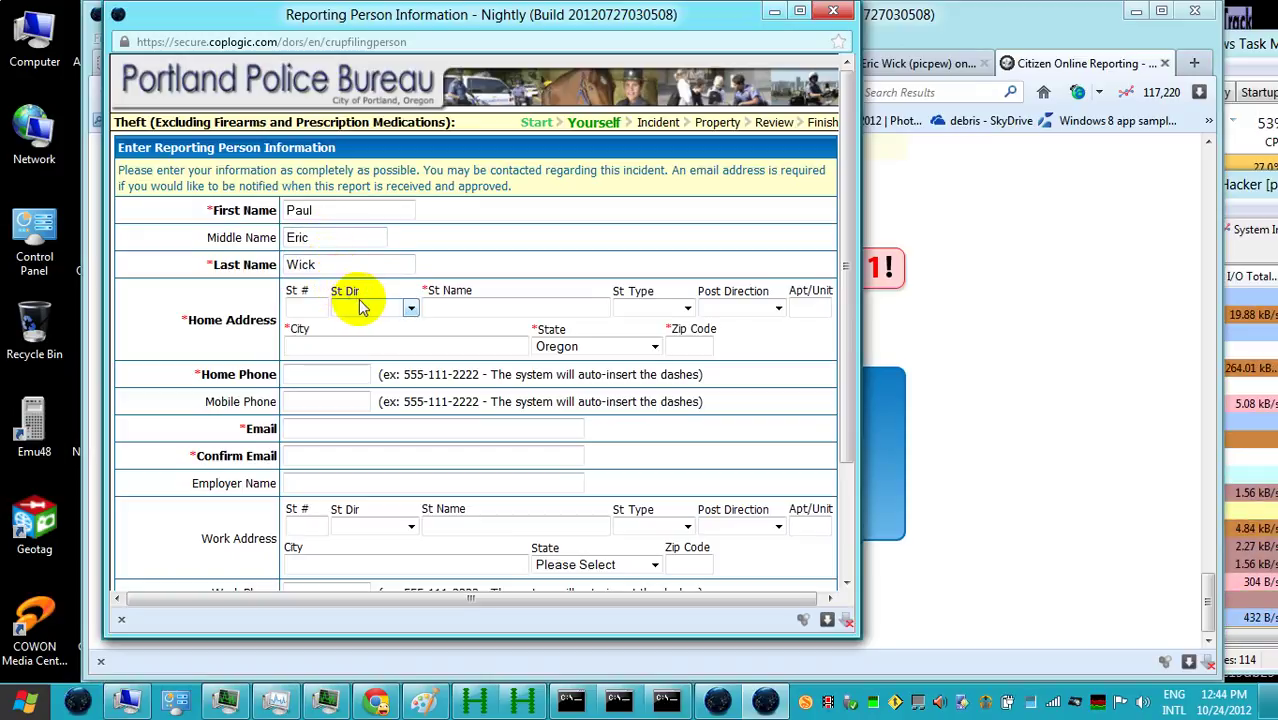
- Enter the street number, street direction and street name of the reporting person's home address
click(309, 310)
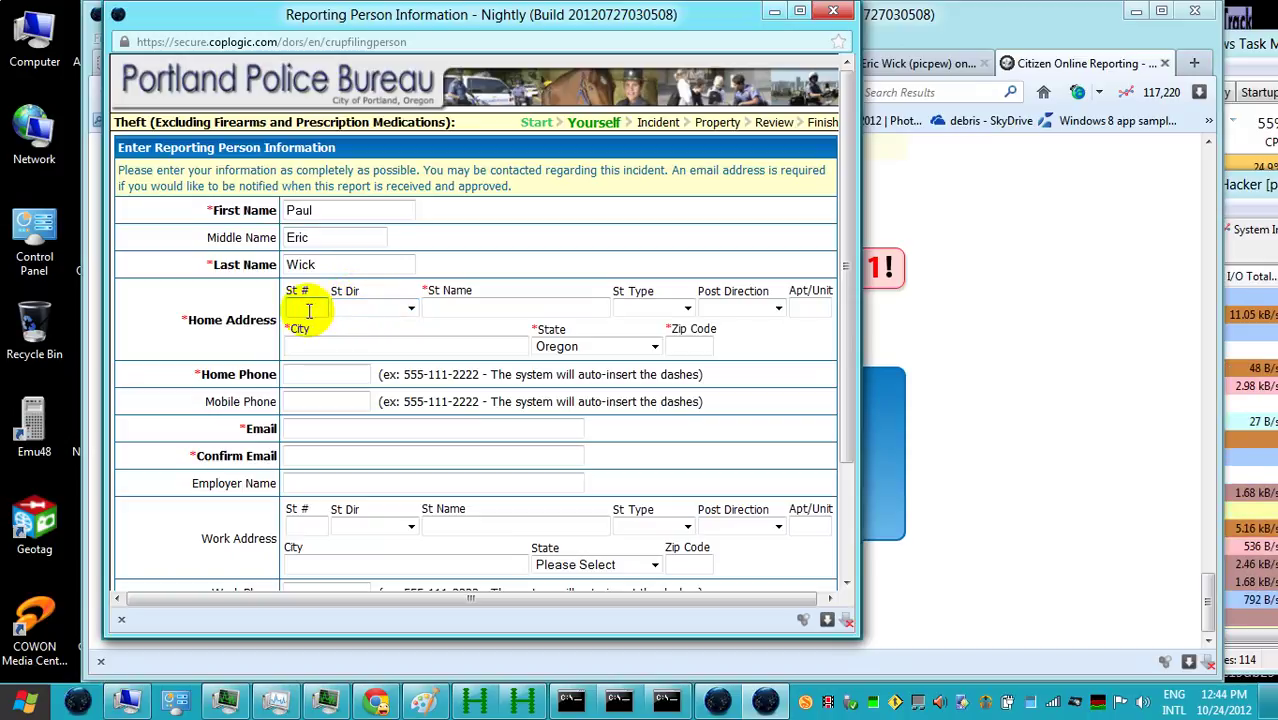
text(6)
click(315, 328)
click(410, 307)
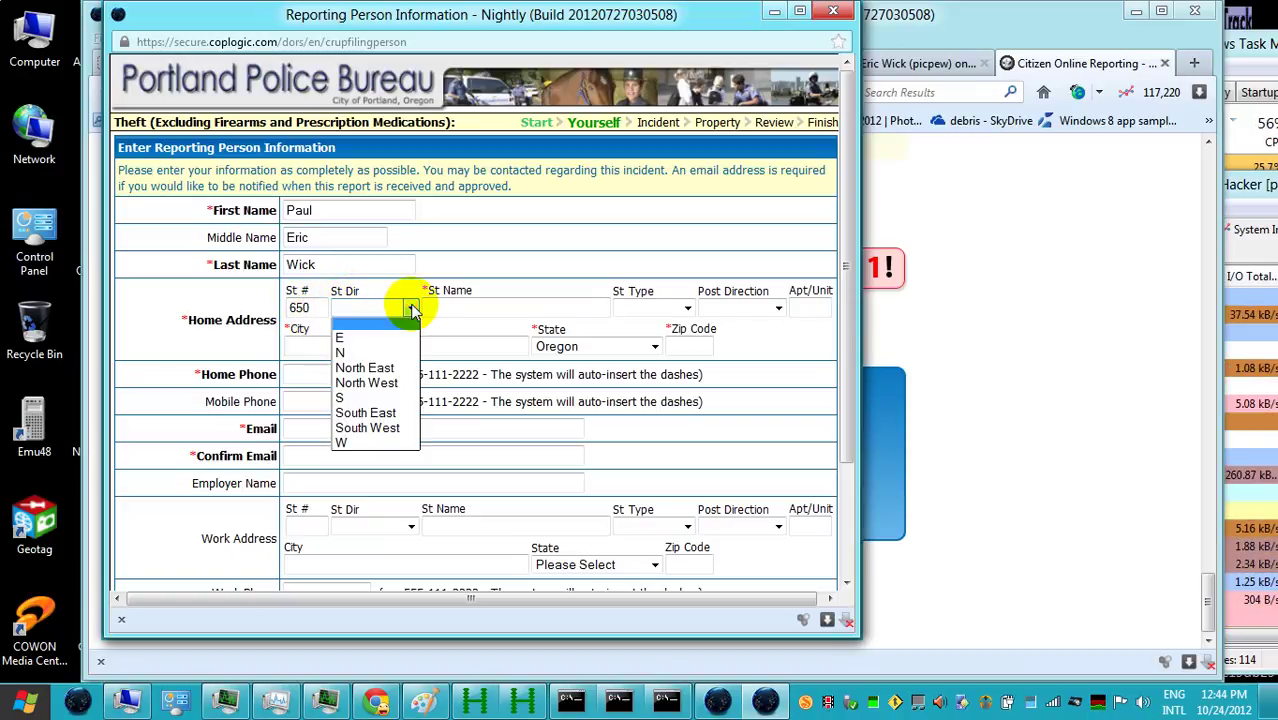
click(399, 385)
click(453, 310)
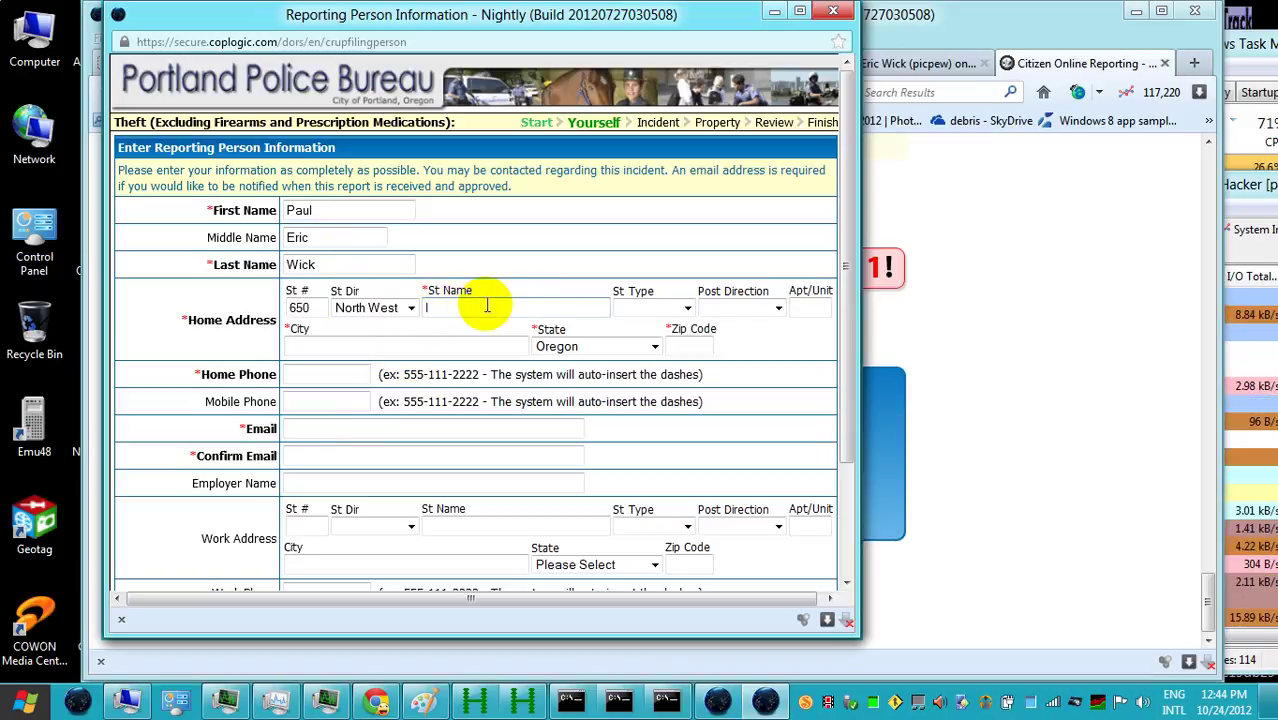
text(vin)
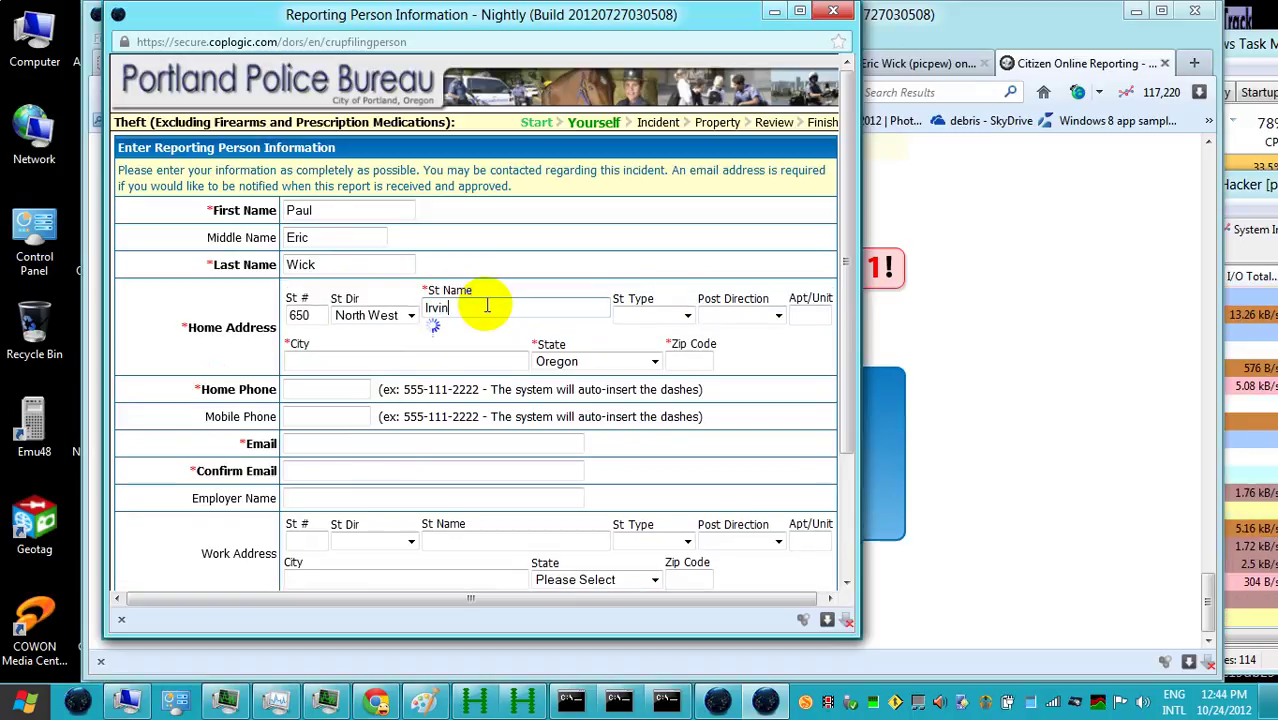
text(g)
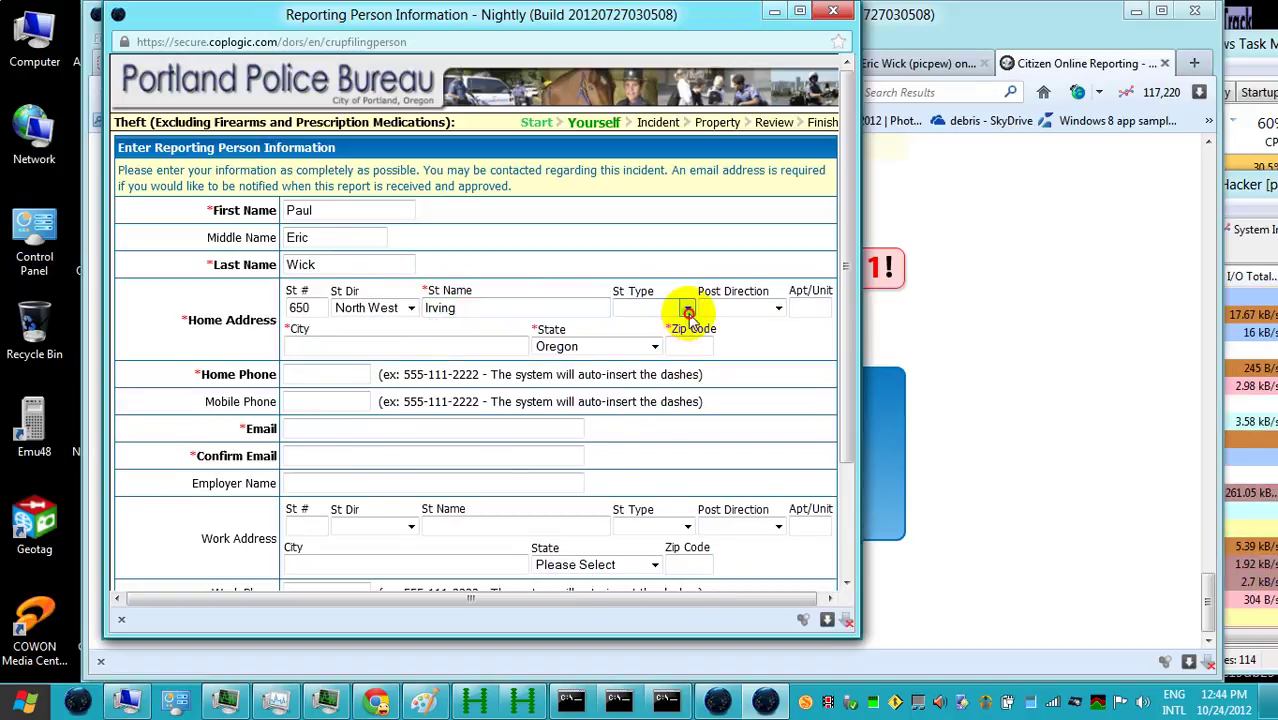
- Complete the reporting person's home address with its street type, city and zip code
click(688, 309)
scroll(680, 585, down, 4)
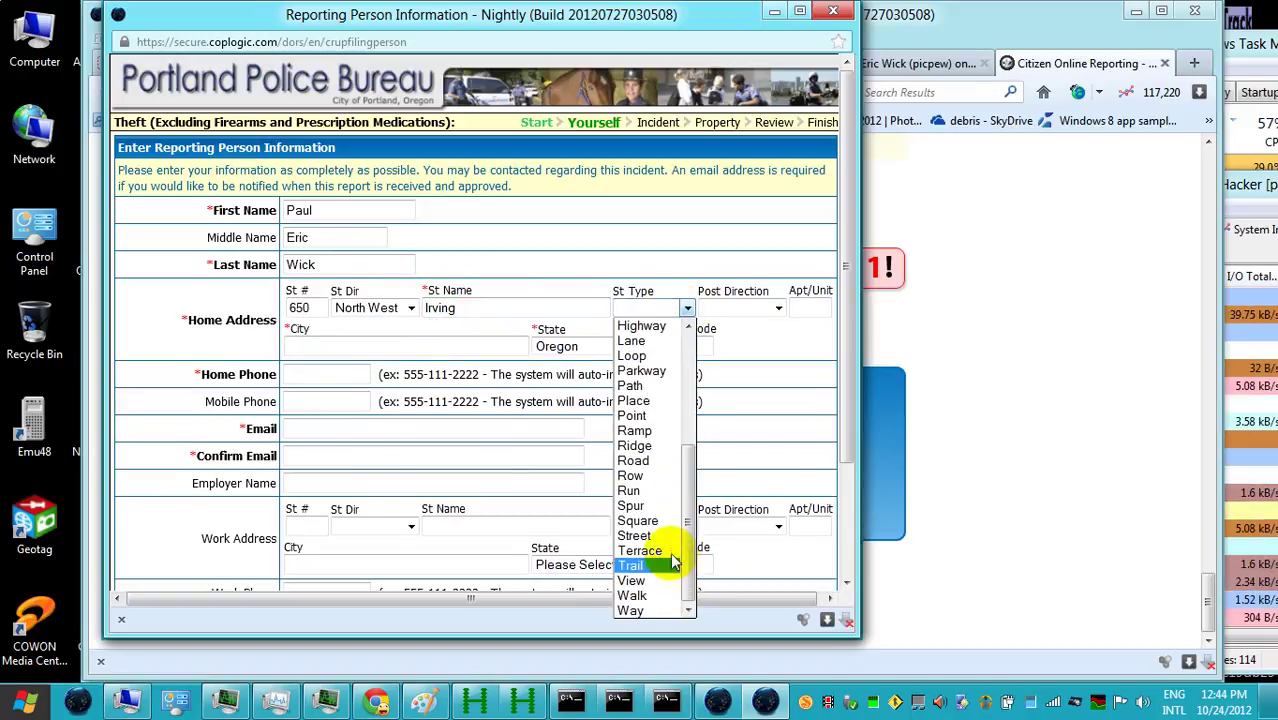
click(662, 535)
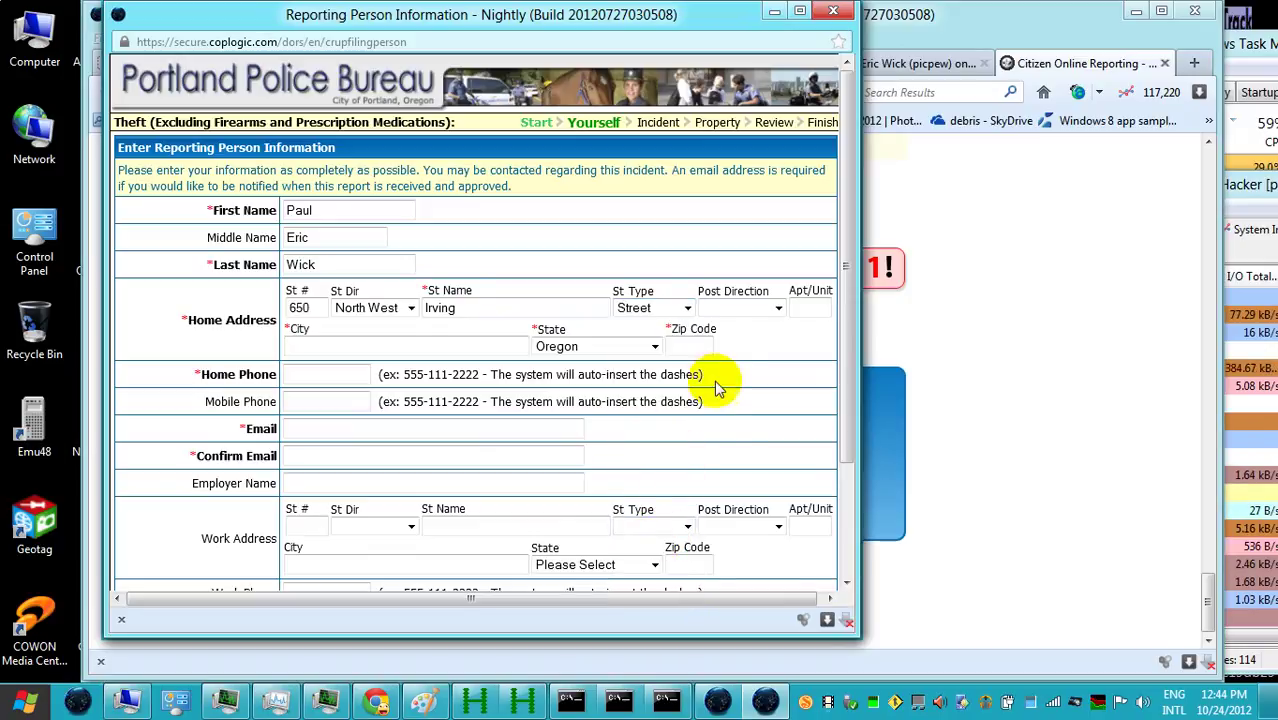
click(360, 340)
click(358, 342)
click(342, 362)
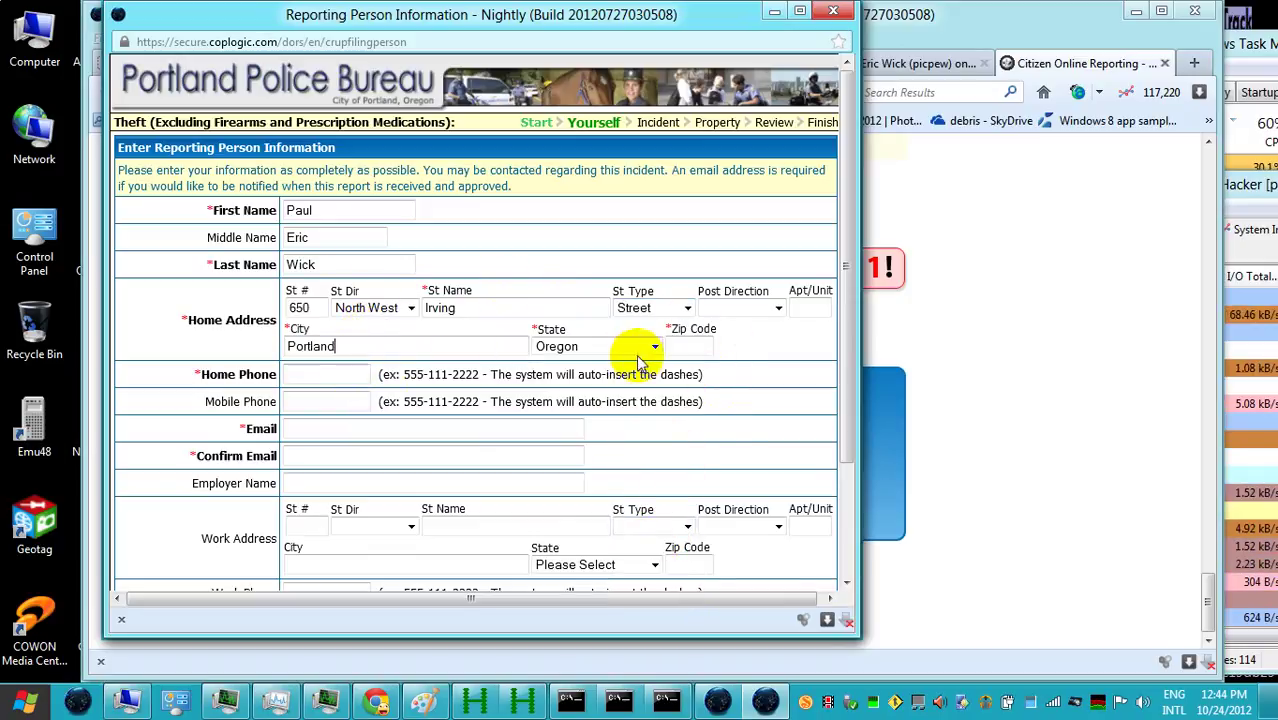
click(675, 345)
click(695, 366)
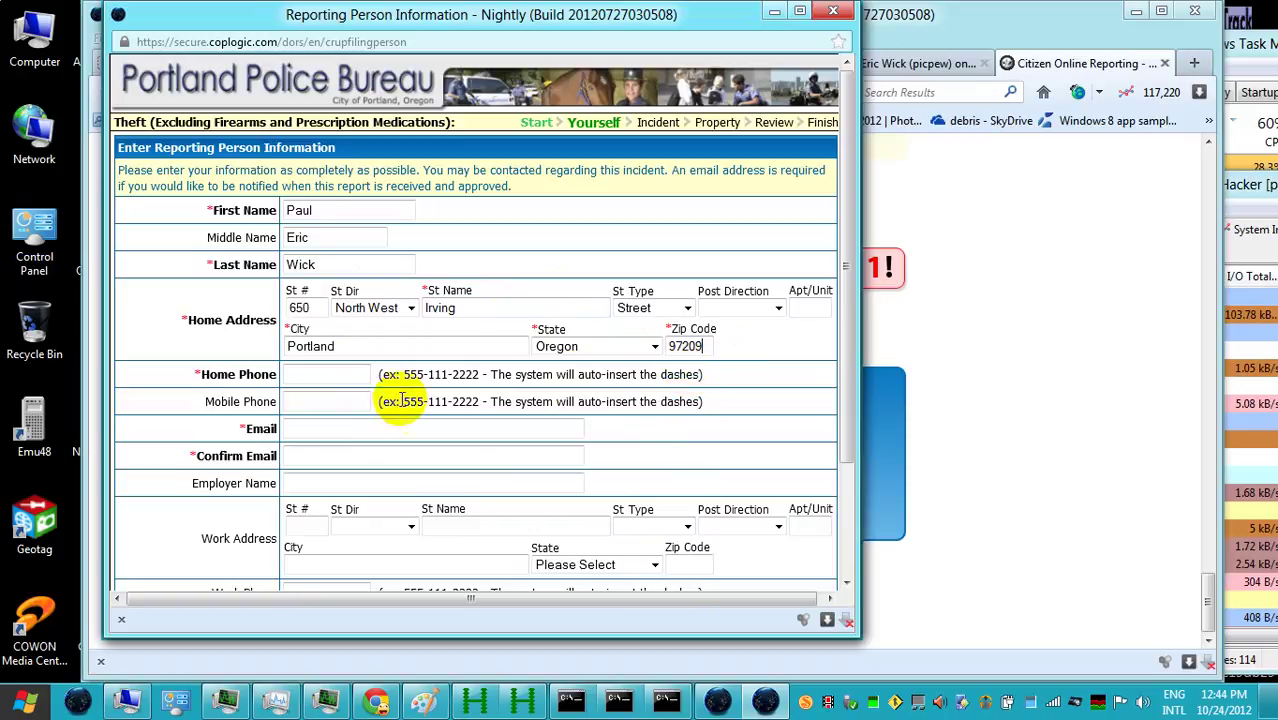
- Fill in the reporting person's home phone number, e-mail and confirmation e-mail from the saved form entries
click(315, 378)
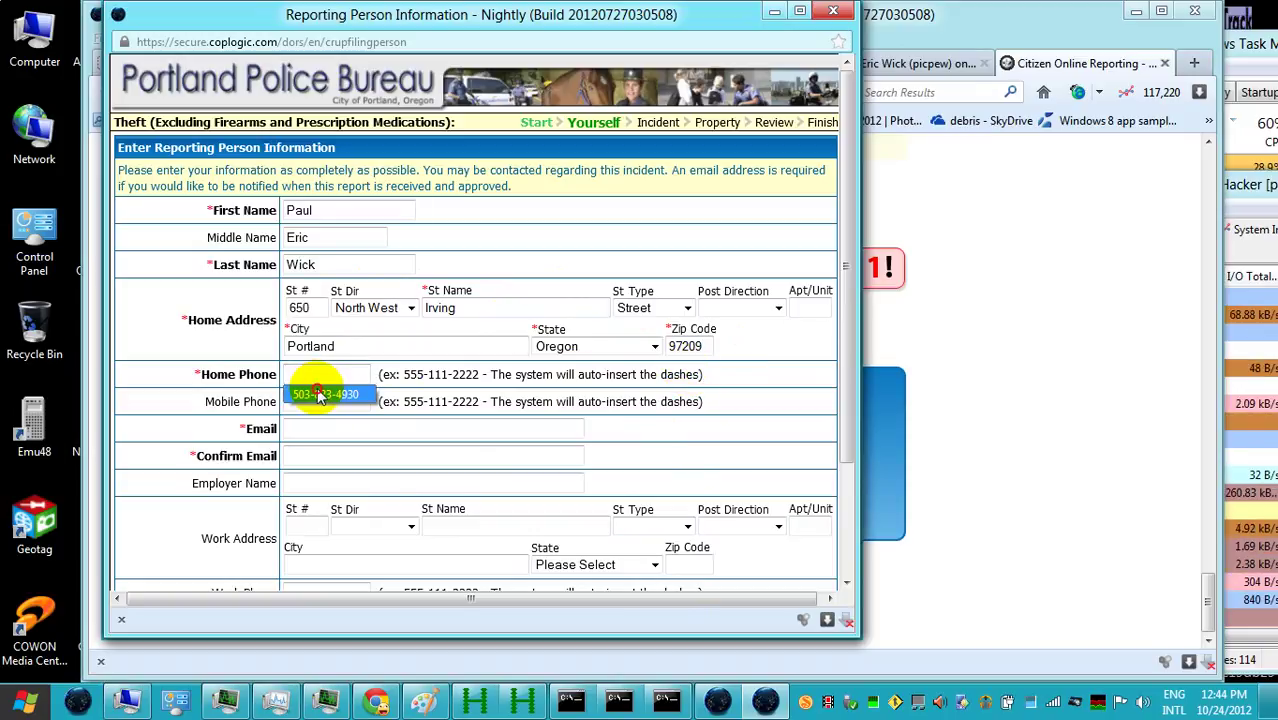
click(318, 395)
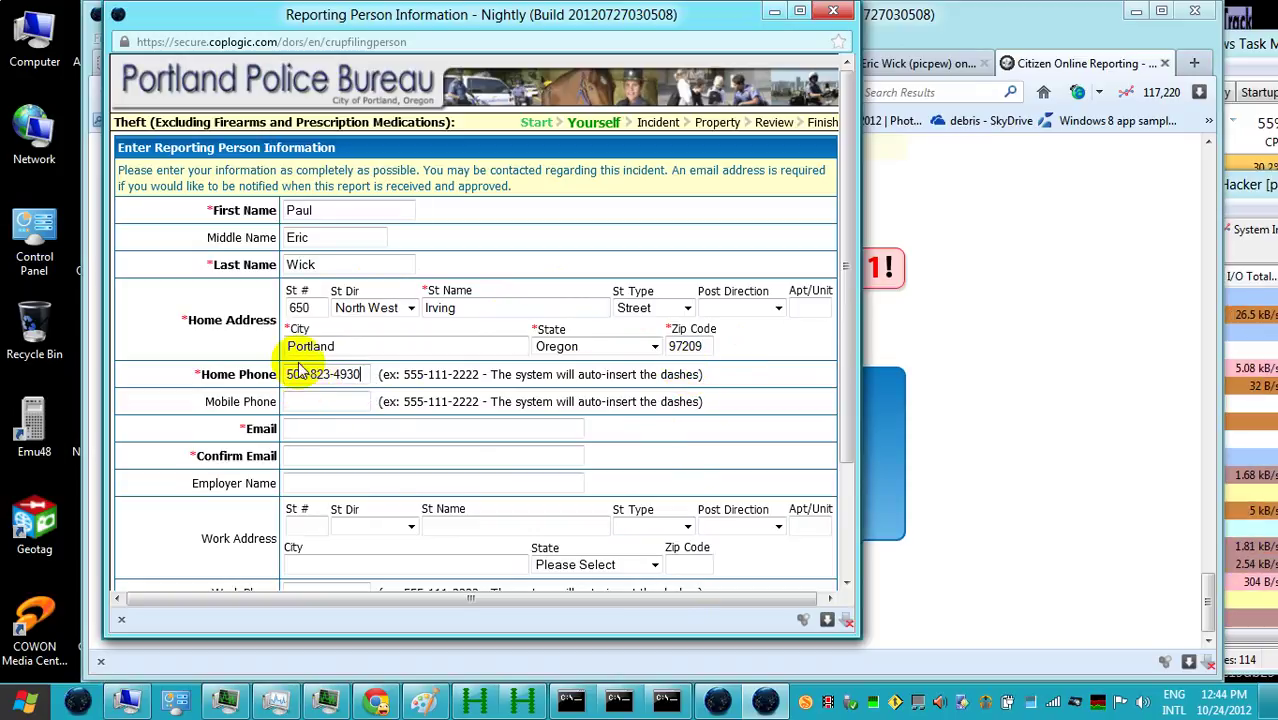
click(299, 428)
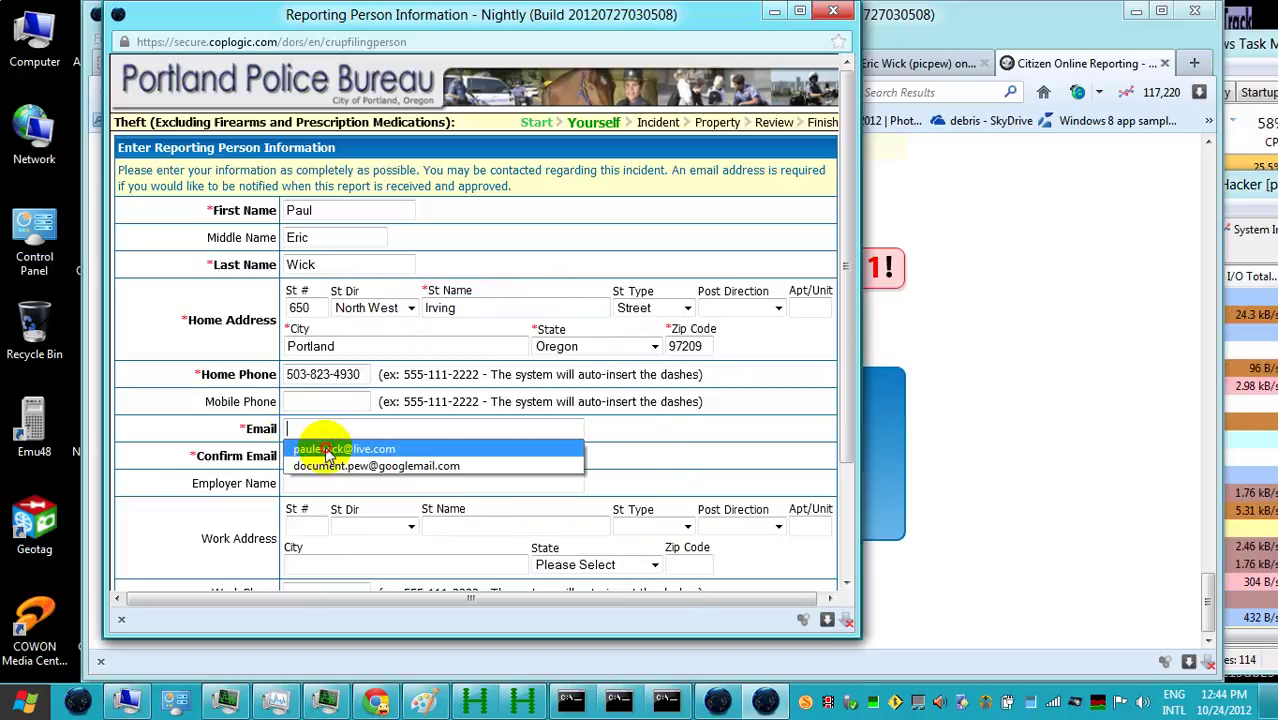
click(327, 451)
click(315, 457)
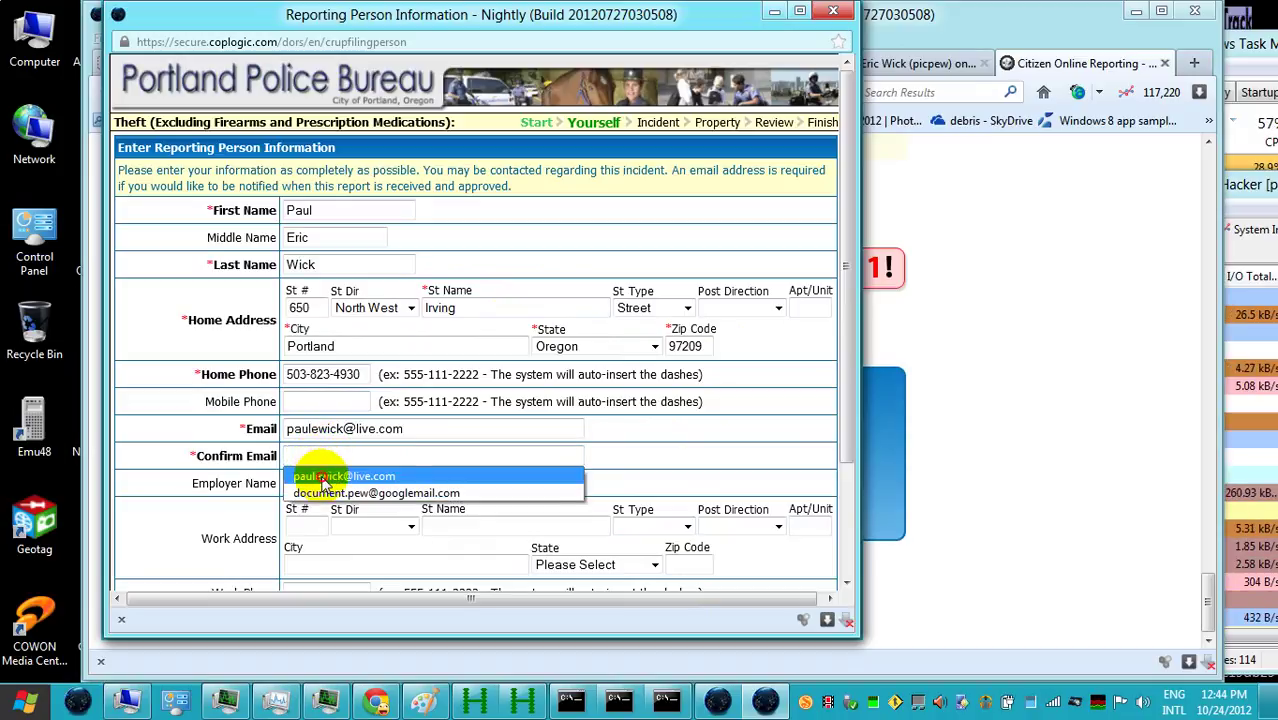
click(321, 475)
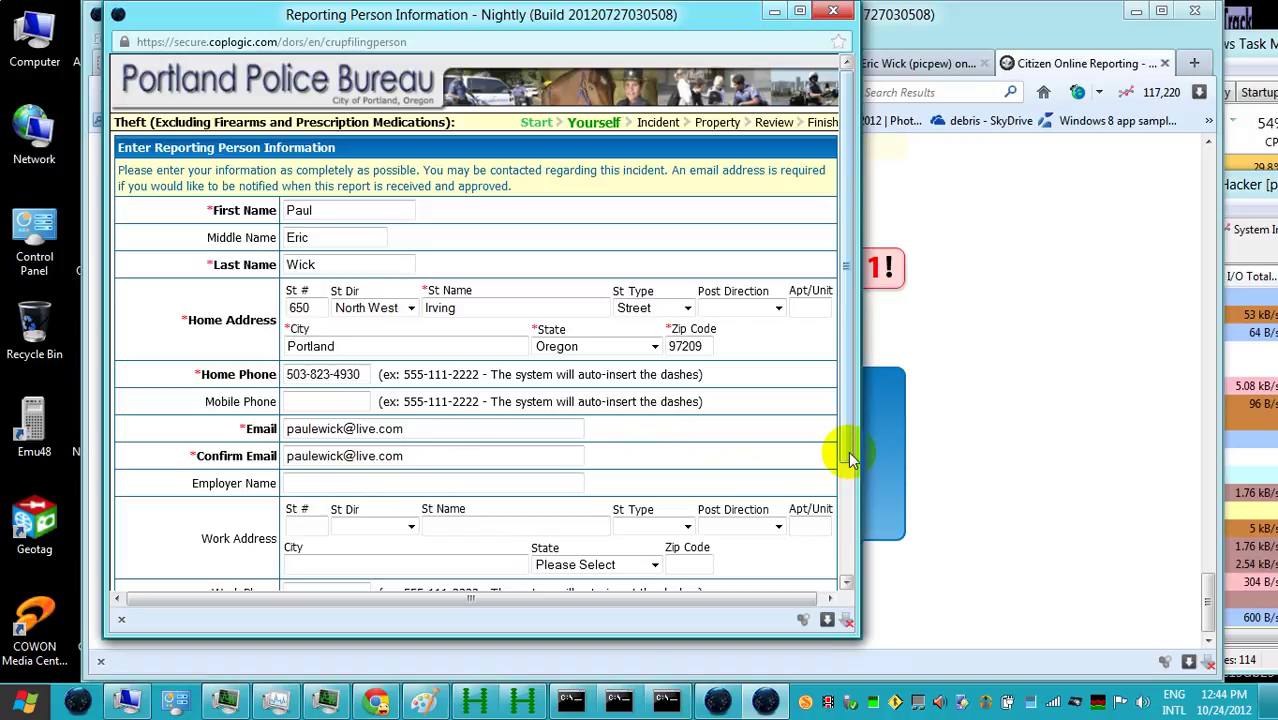
- Set the reporting person's race to White/Arab and sex to Male
drag(847, 451, 855, 588)
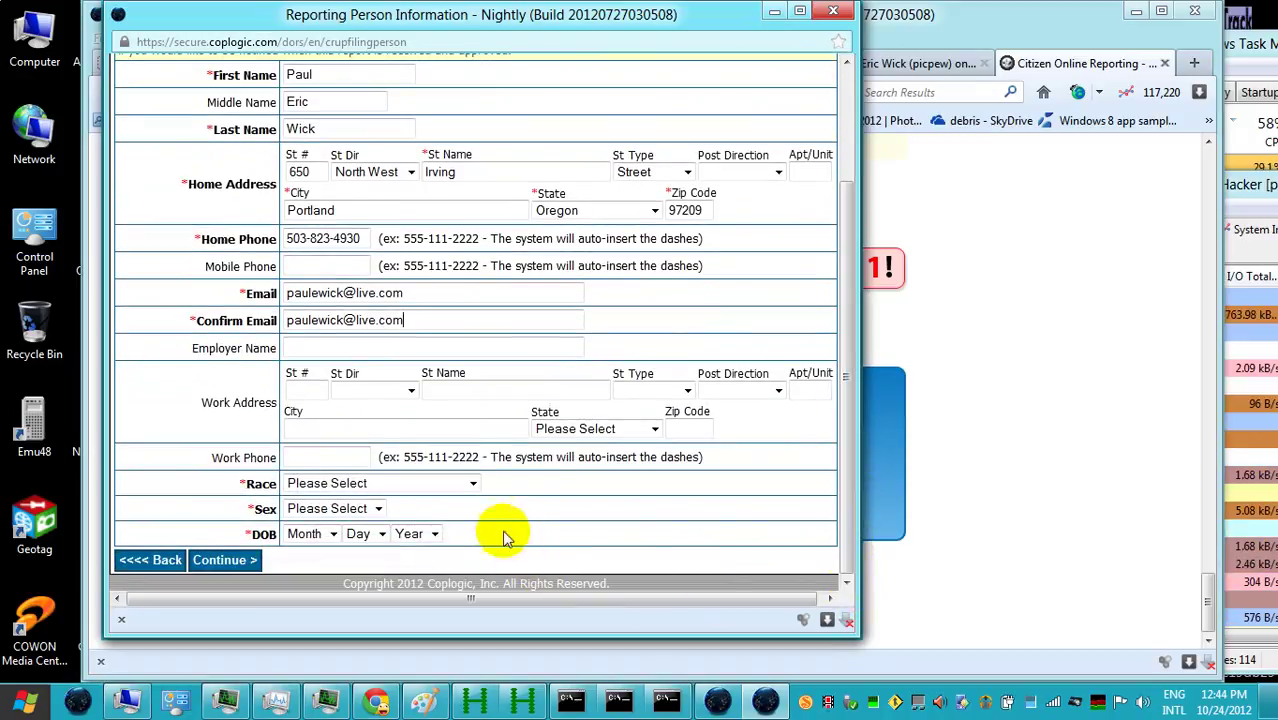
click(473, 484)
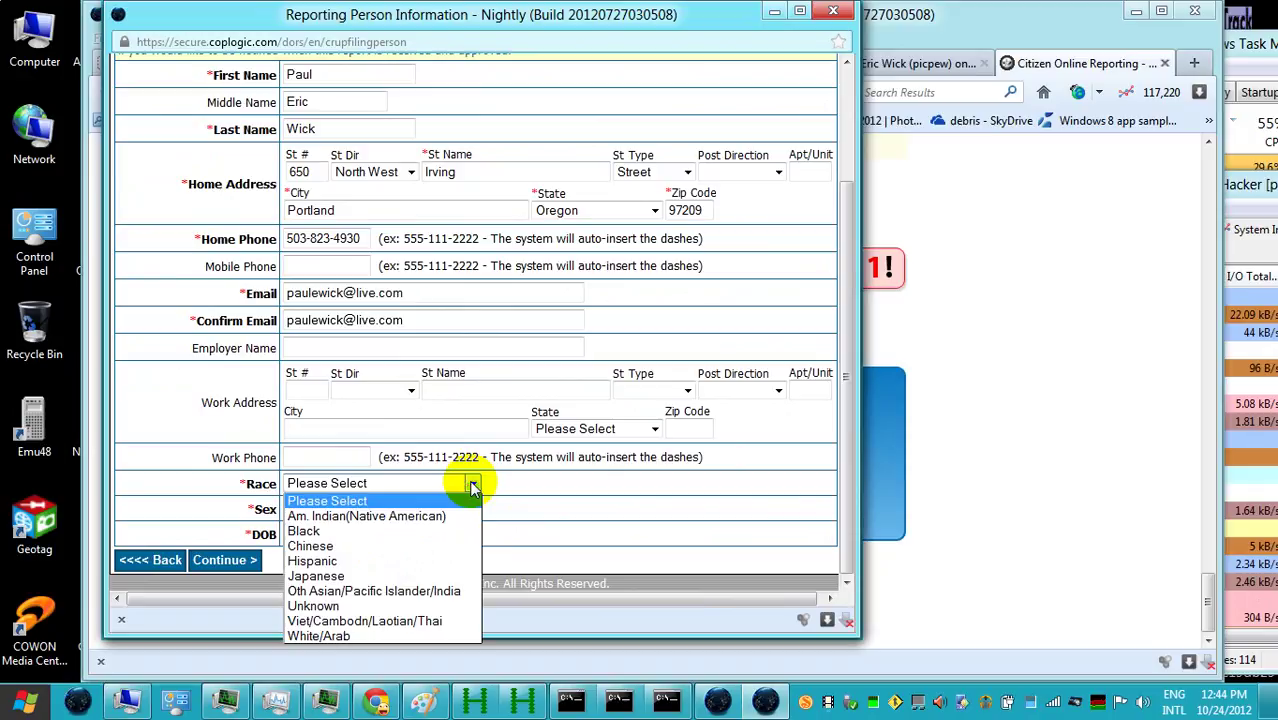
click(406, 637)
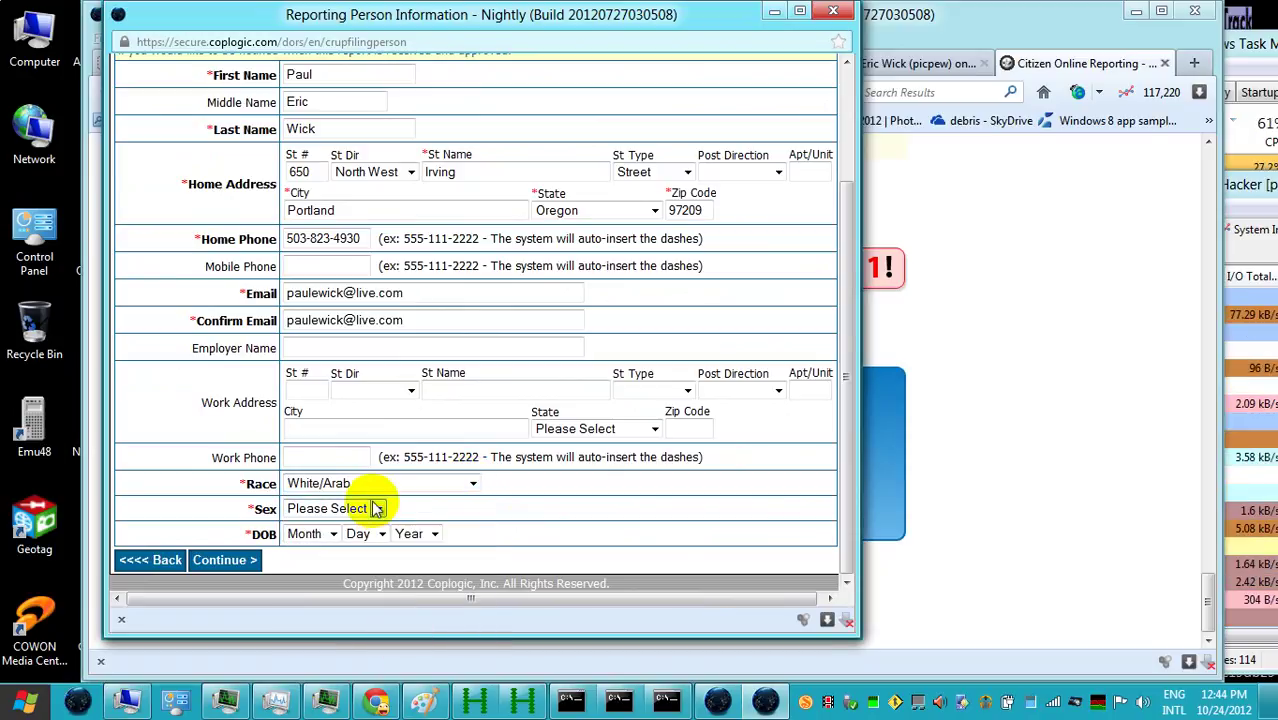
click(371, 509)
click(362, 555)
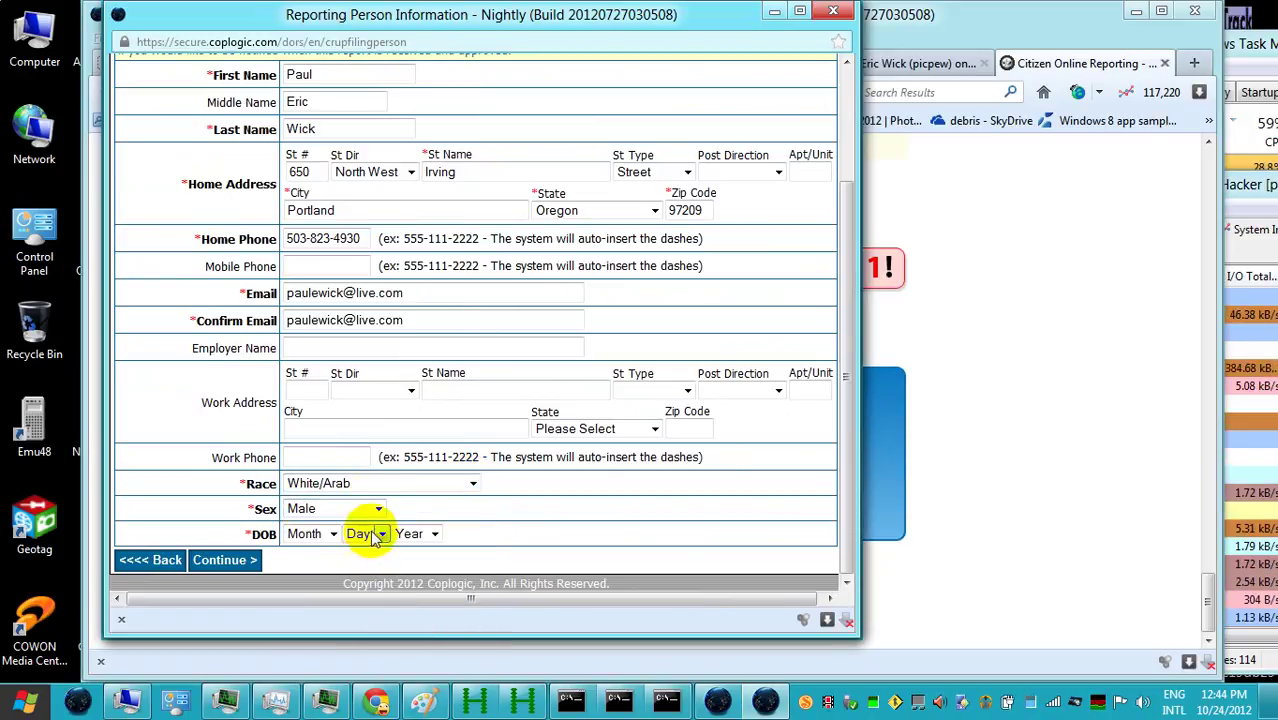
- Select the month, day and year of the reporting person's date of birth and continue to the incident information
click(331, 534)
click(295, 351)
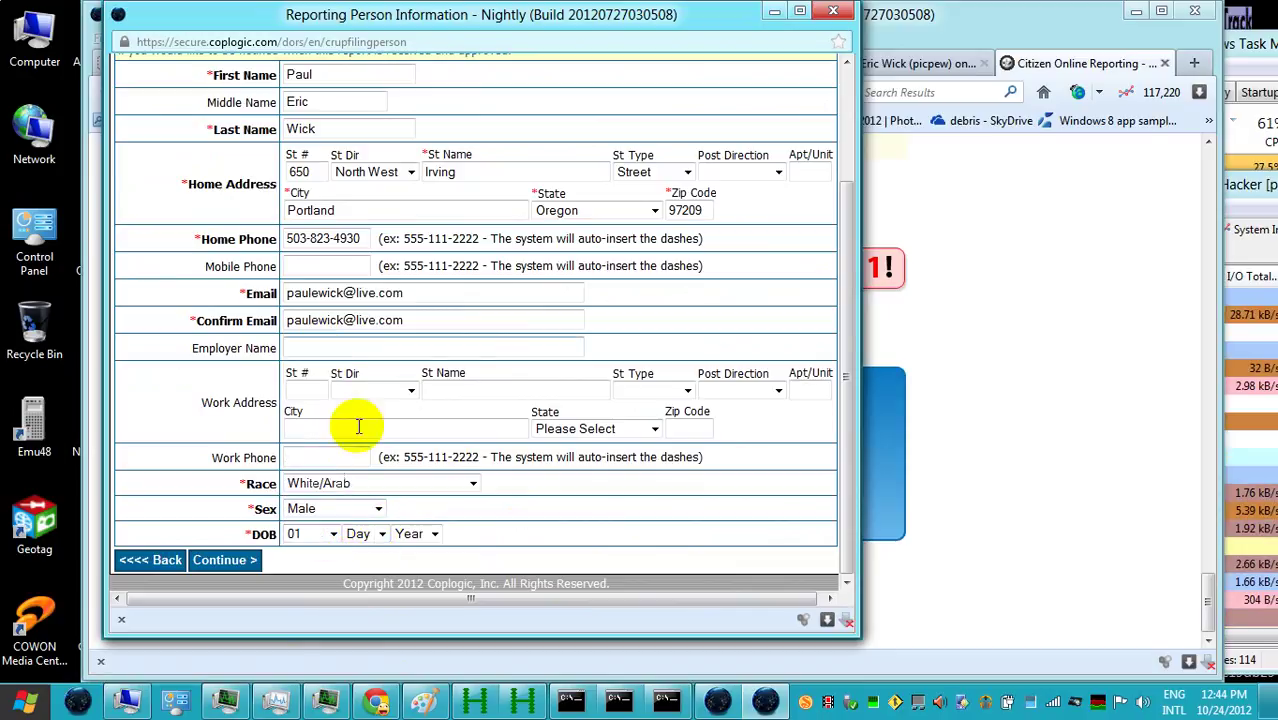
click(378, 534)
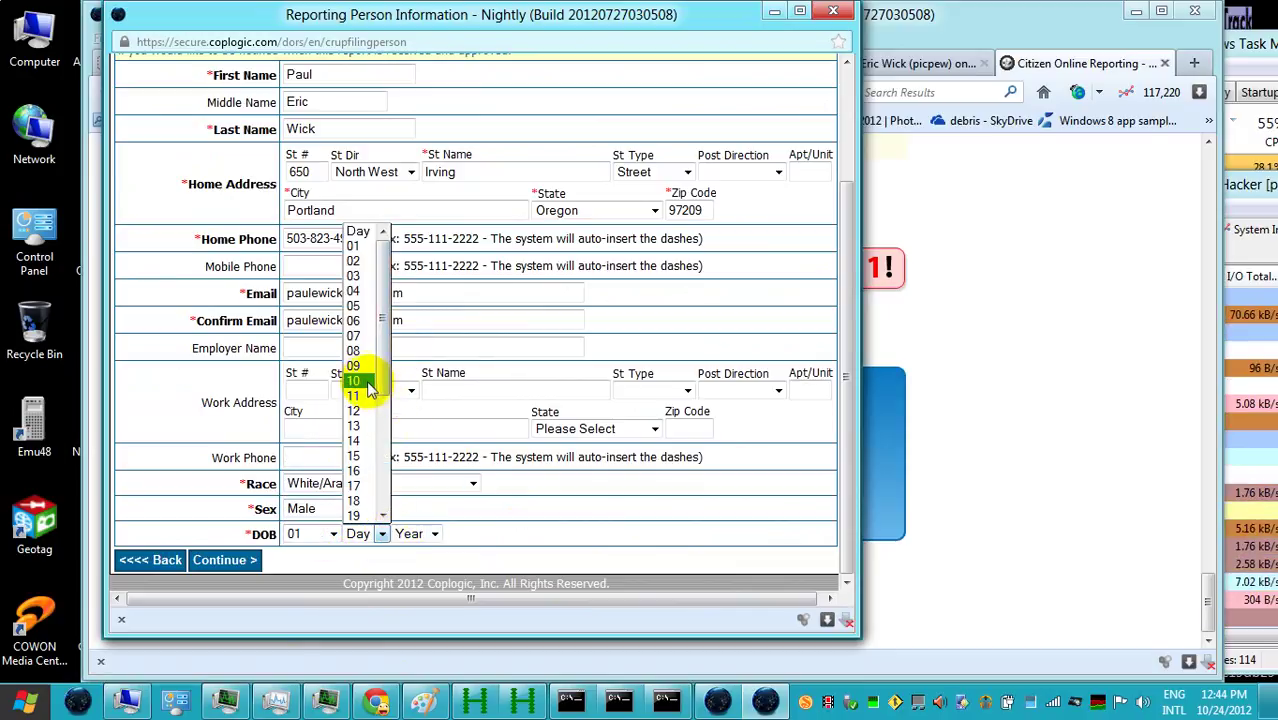
click(370, 384)
click(436, 534)
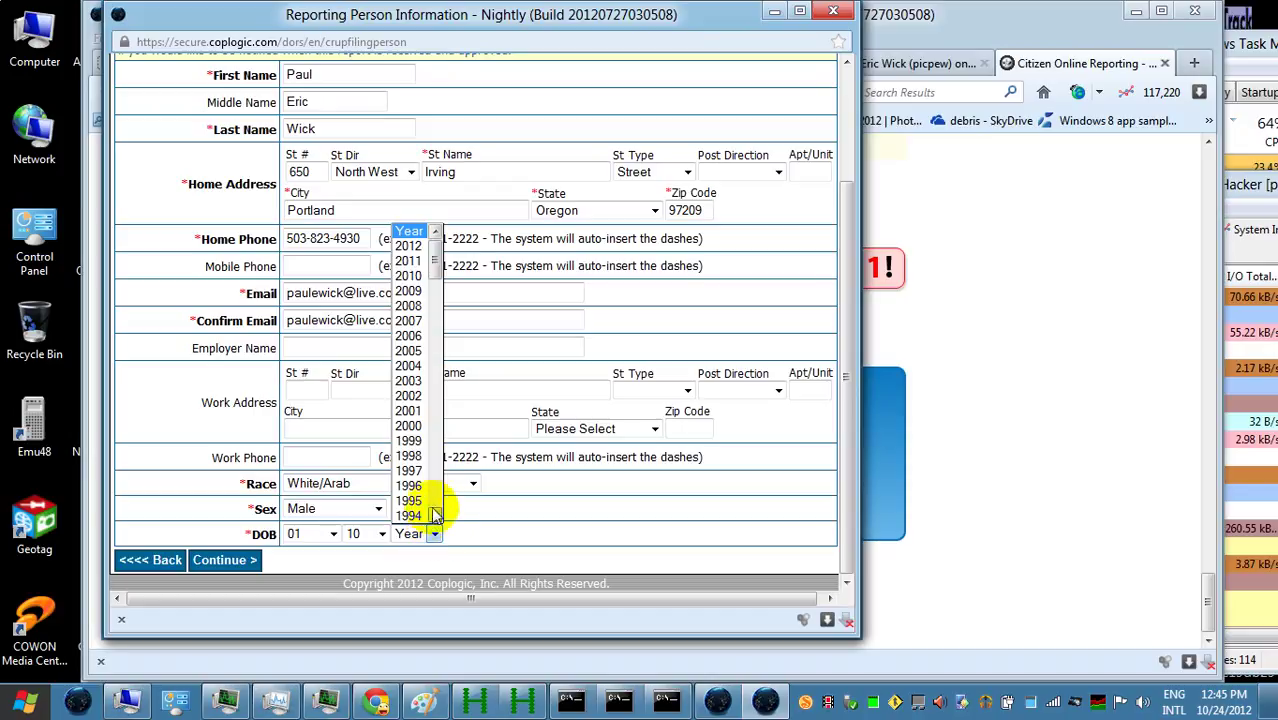
scroll(436, 515, down, 6)
scroll(435, 496, down, 6)
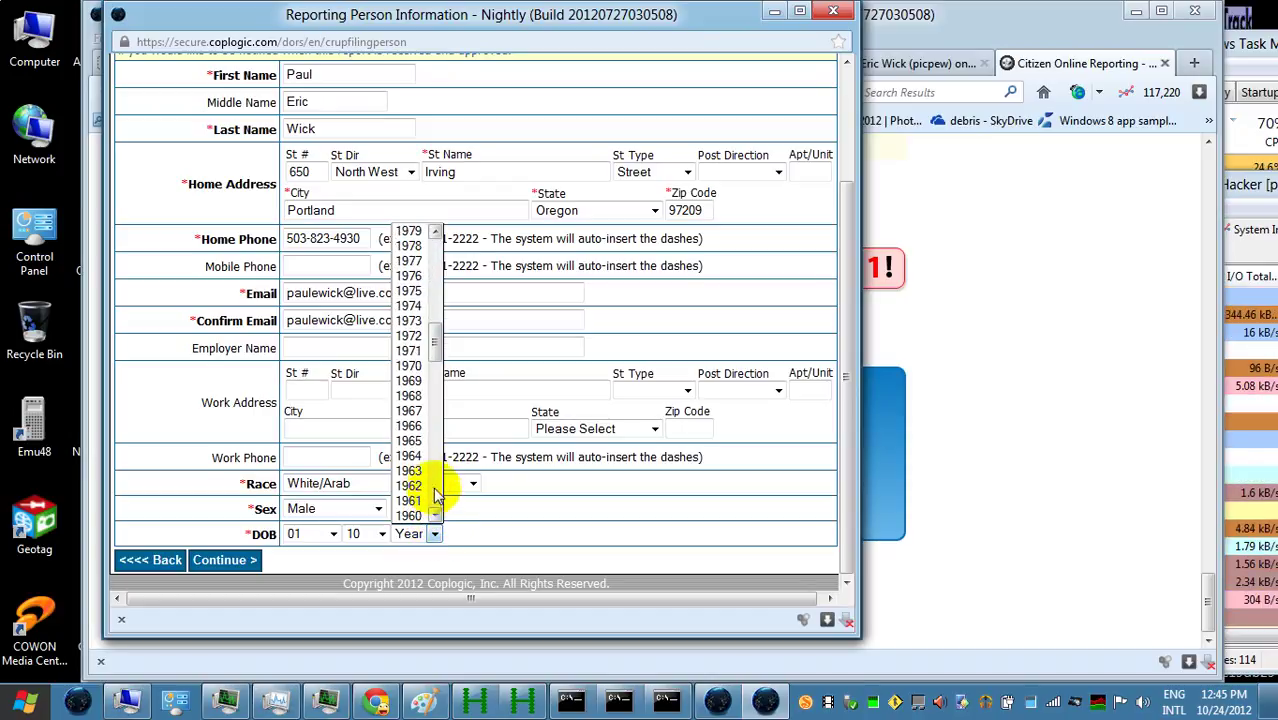
click(414, 440)
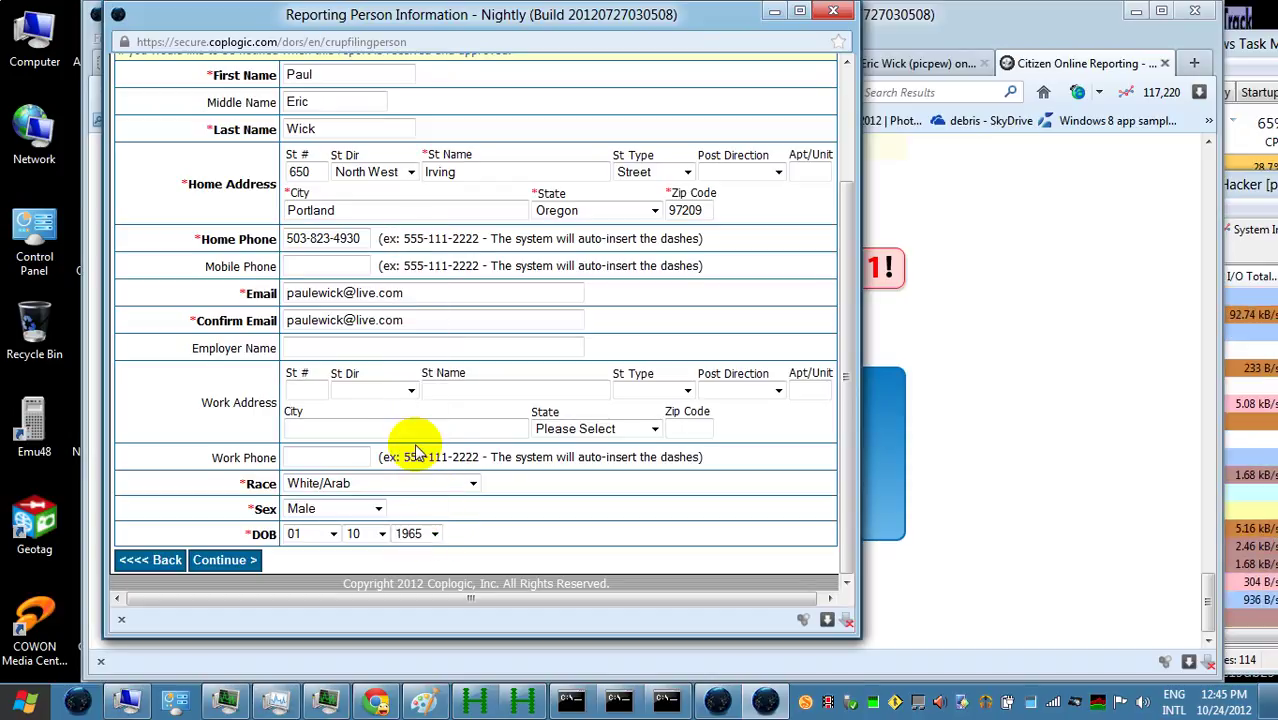
click(241, 561)
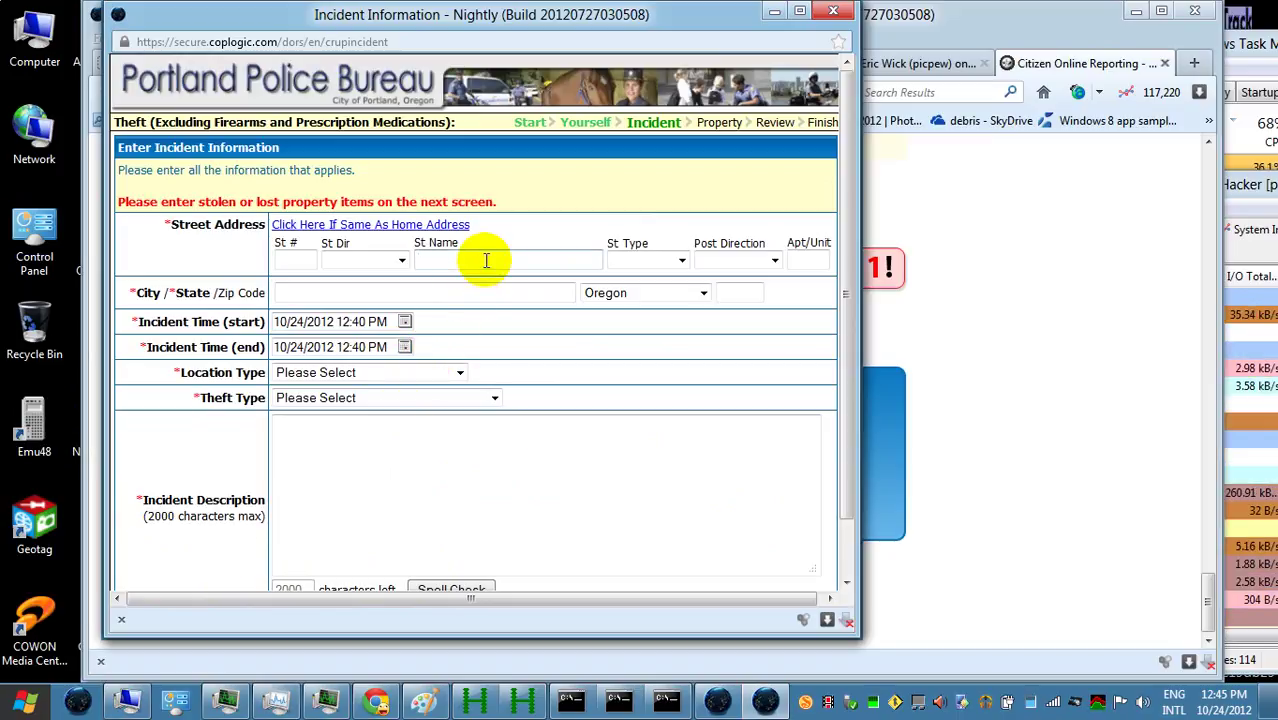
- Enter "near 1st ave and couch" as the street name of the incident location
text(near)
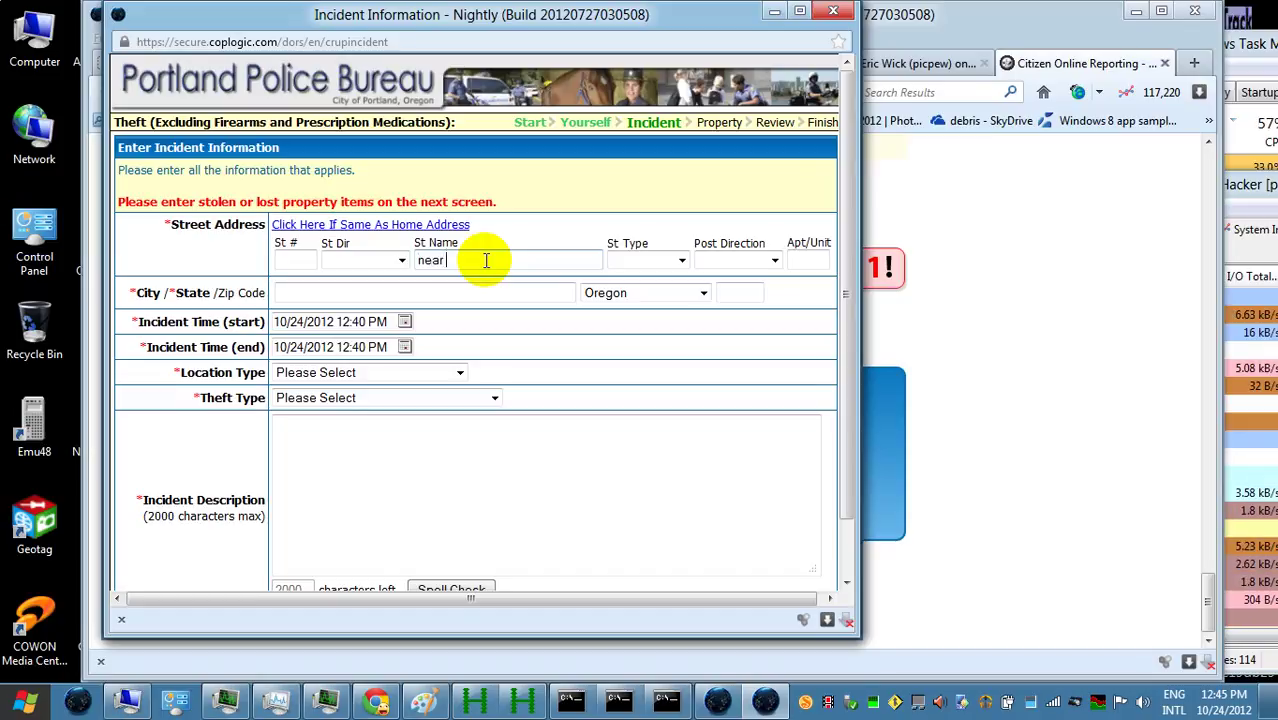
text(st)
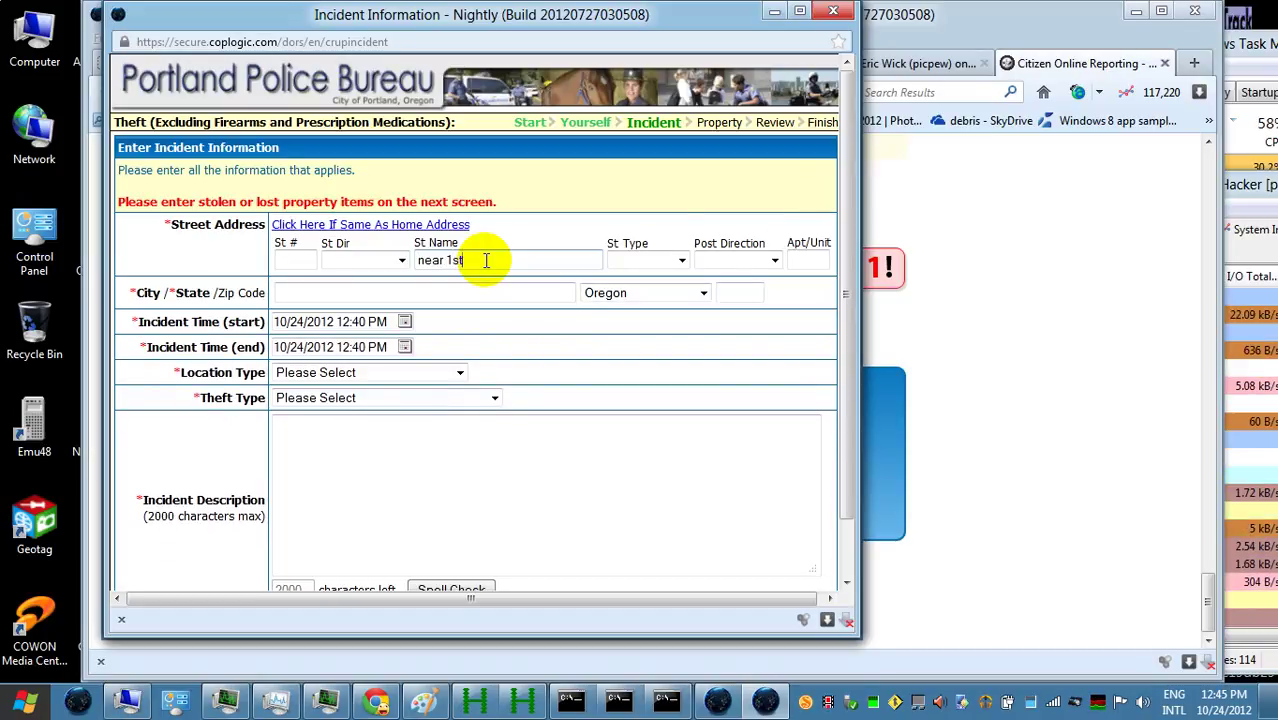
text( ave and )
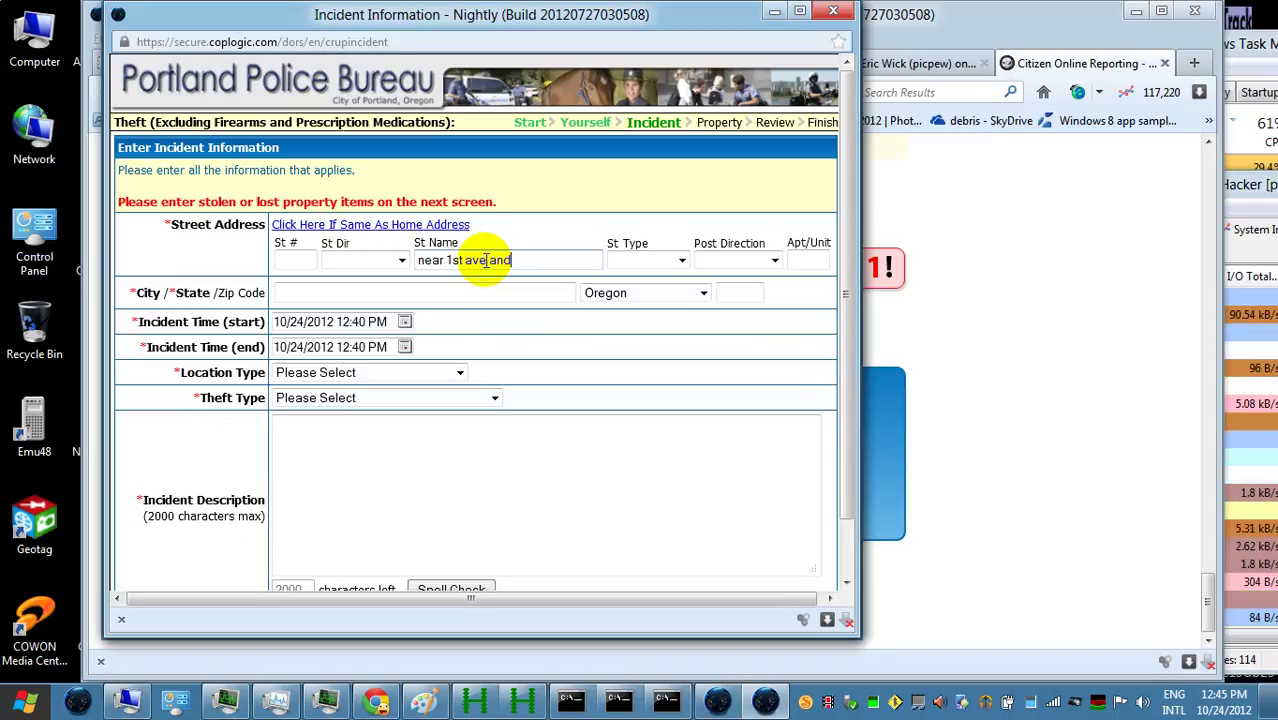
text(couch)
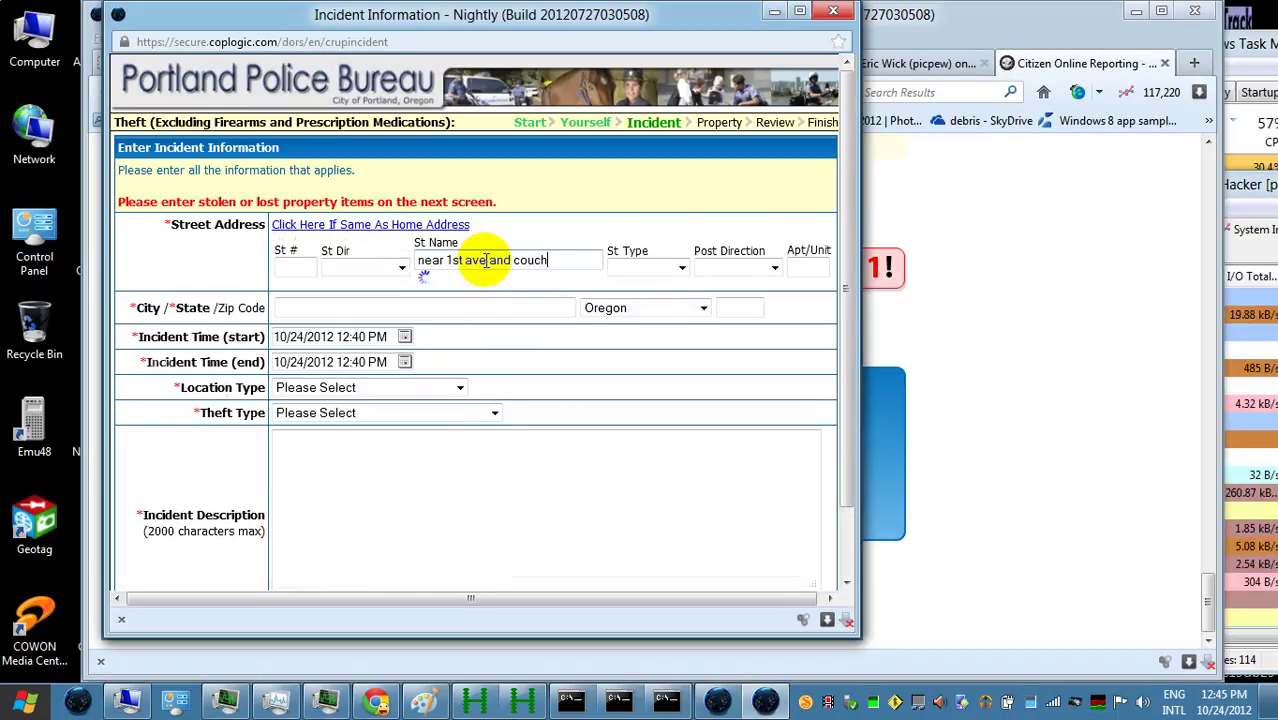
- Enter Portland as the incident's city and 97209 as its zip code
click(296, 292)
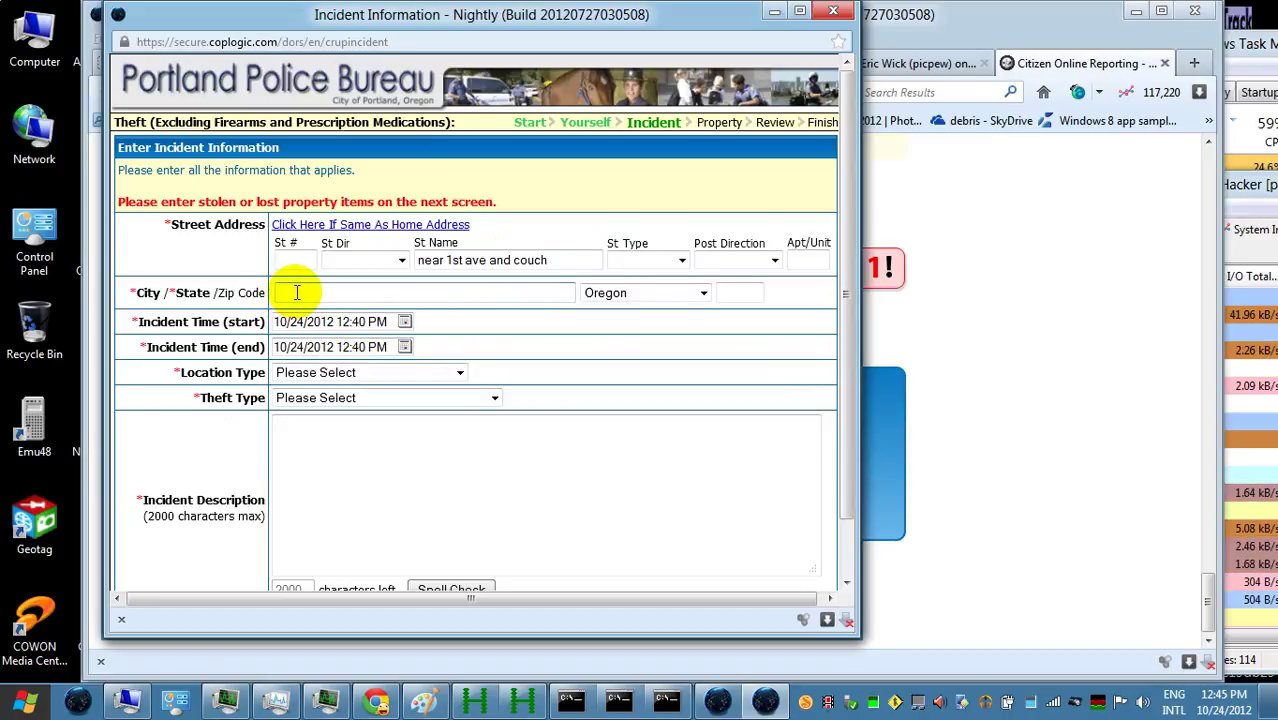
click(296, 292)
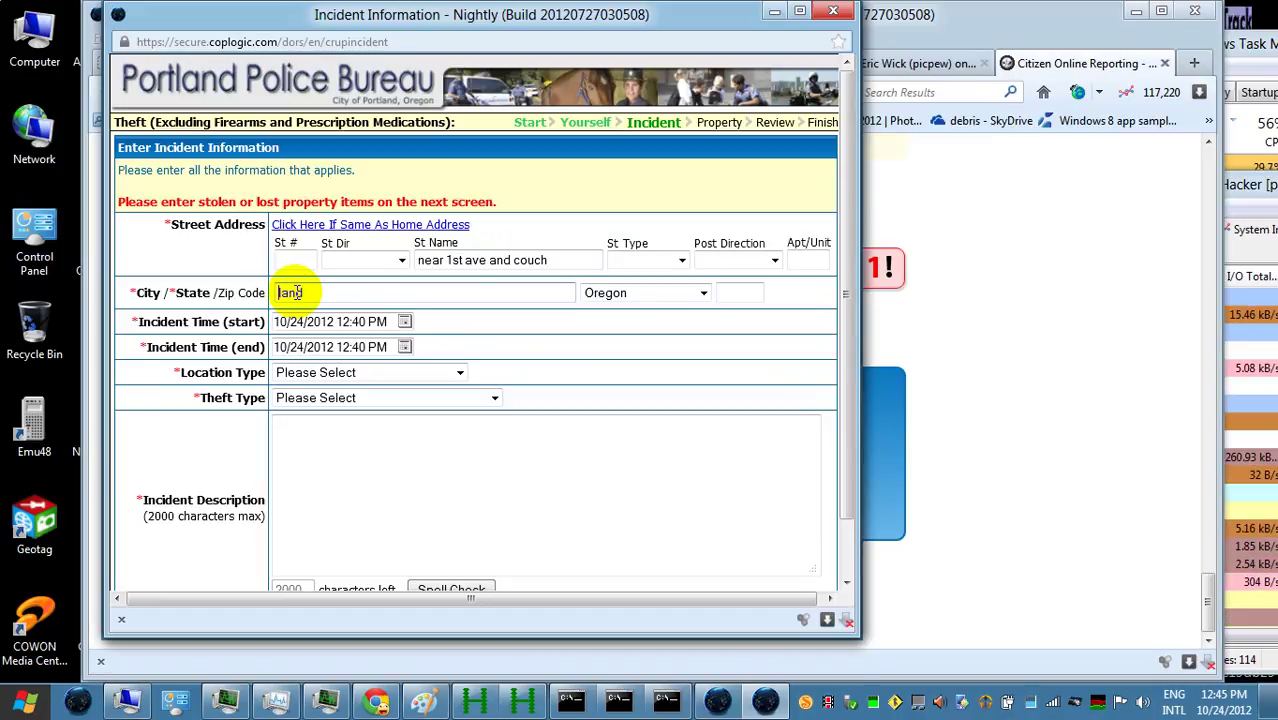
text(Po)
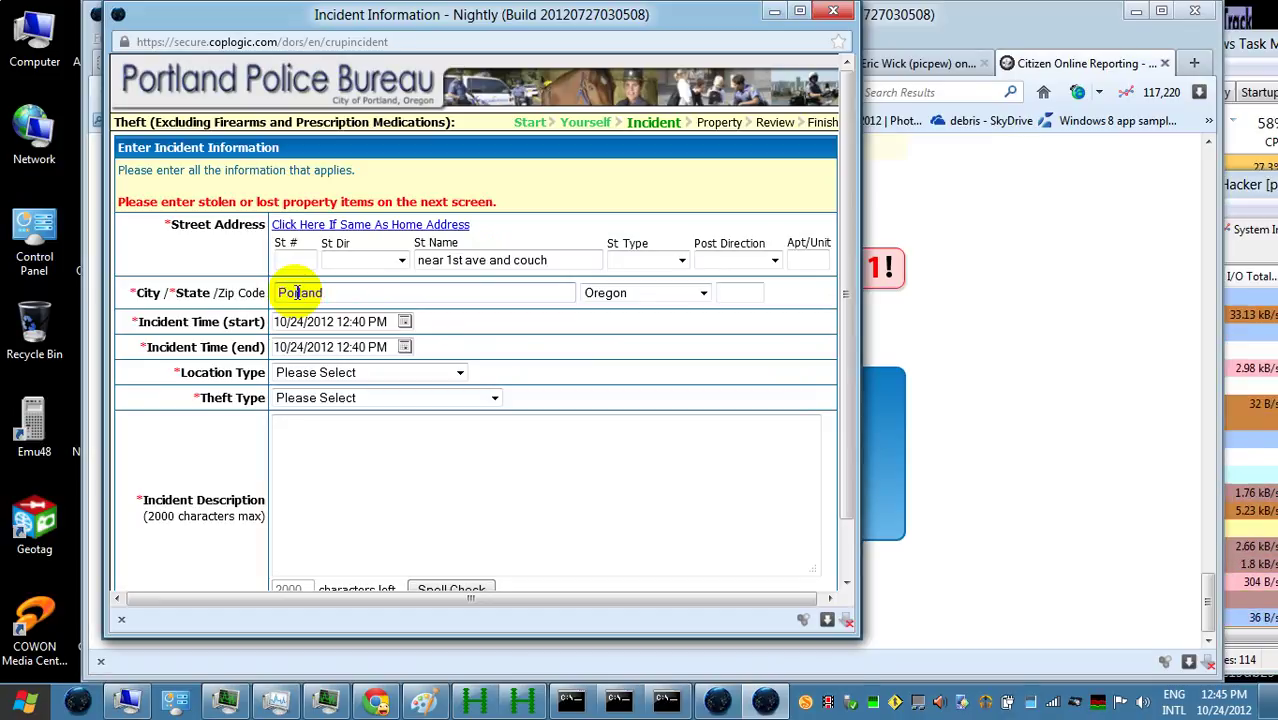
text(r)
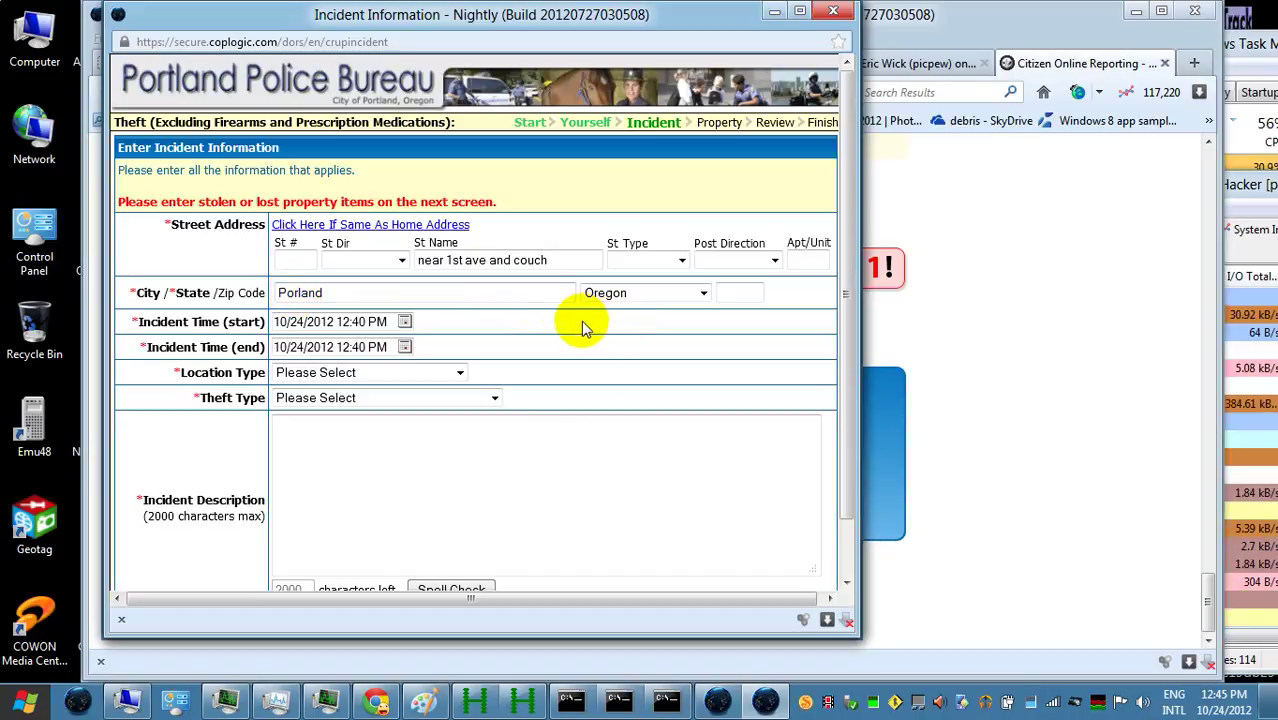
text(t)
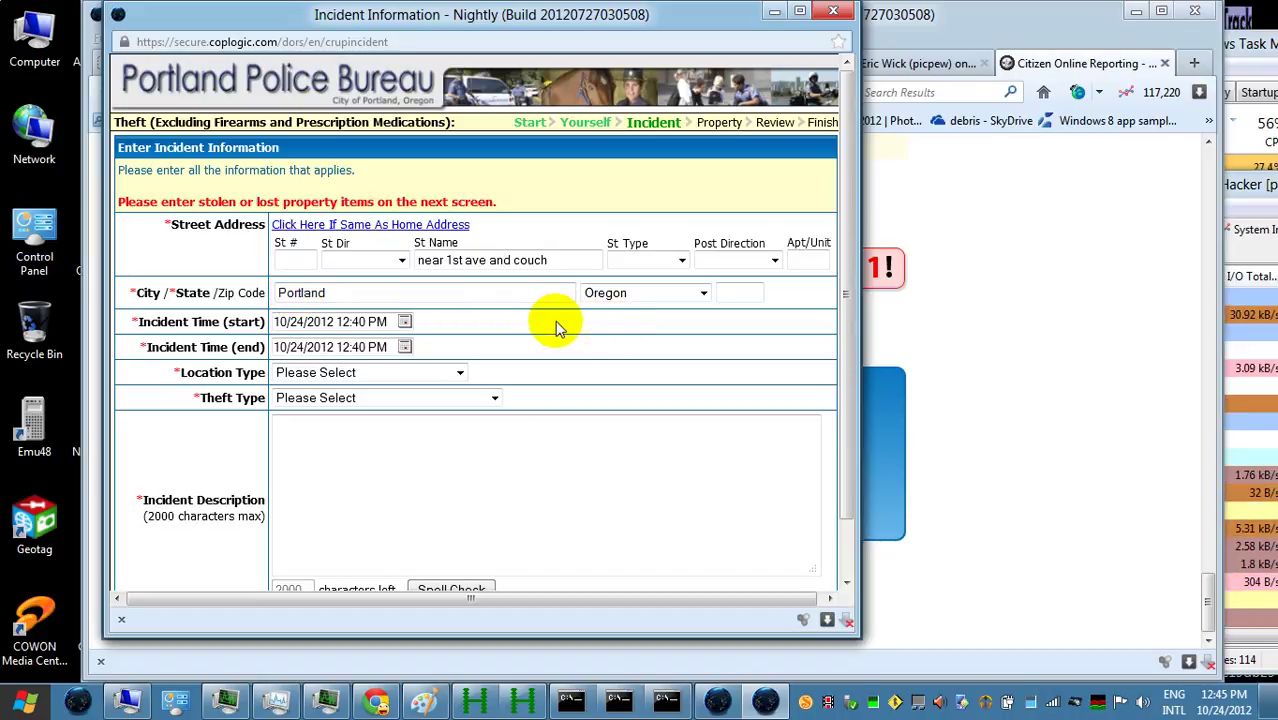
click(729, 291)
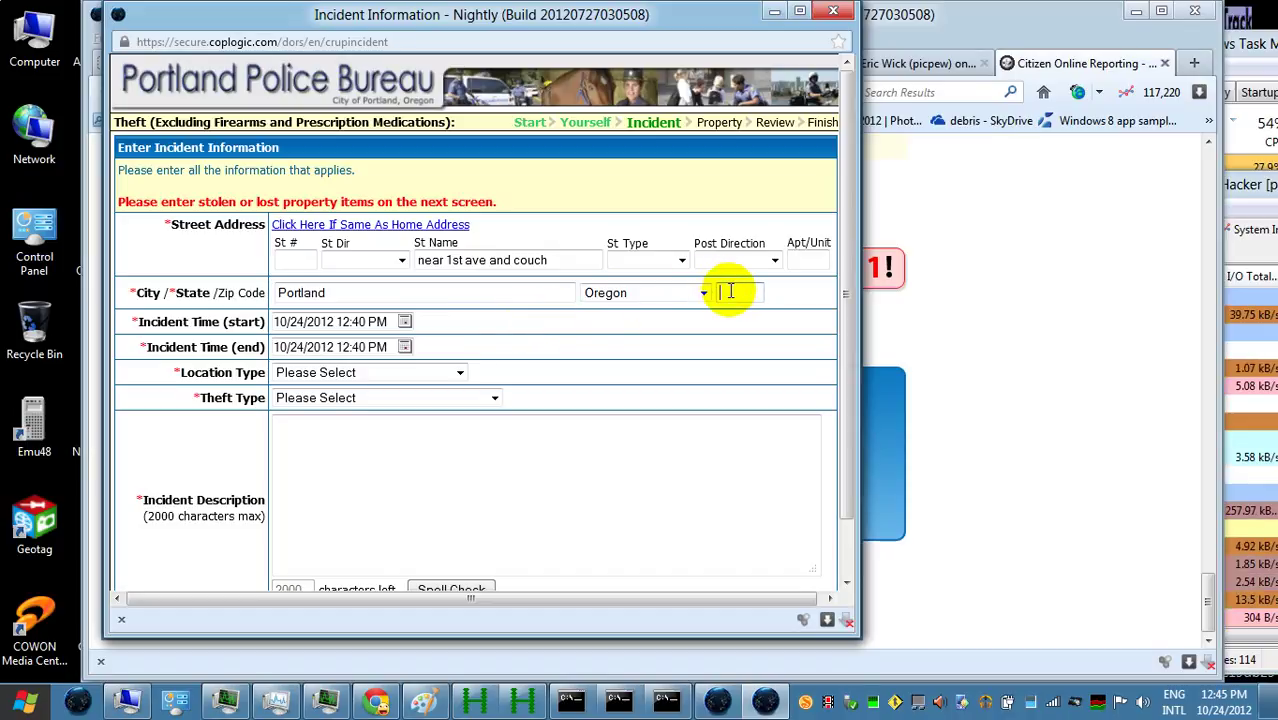
text(97209)
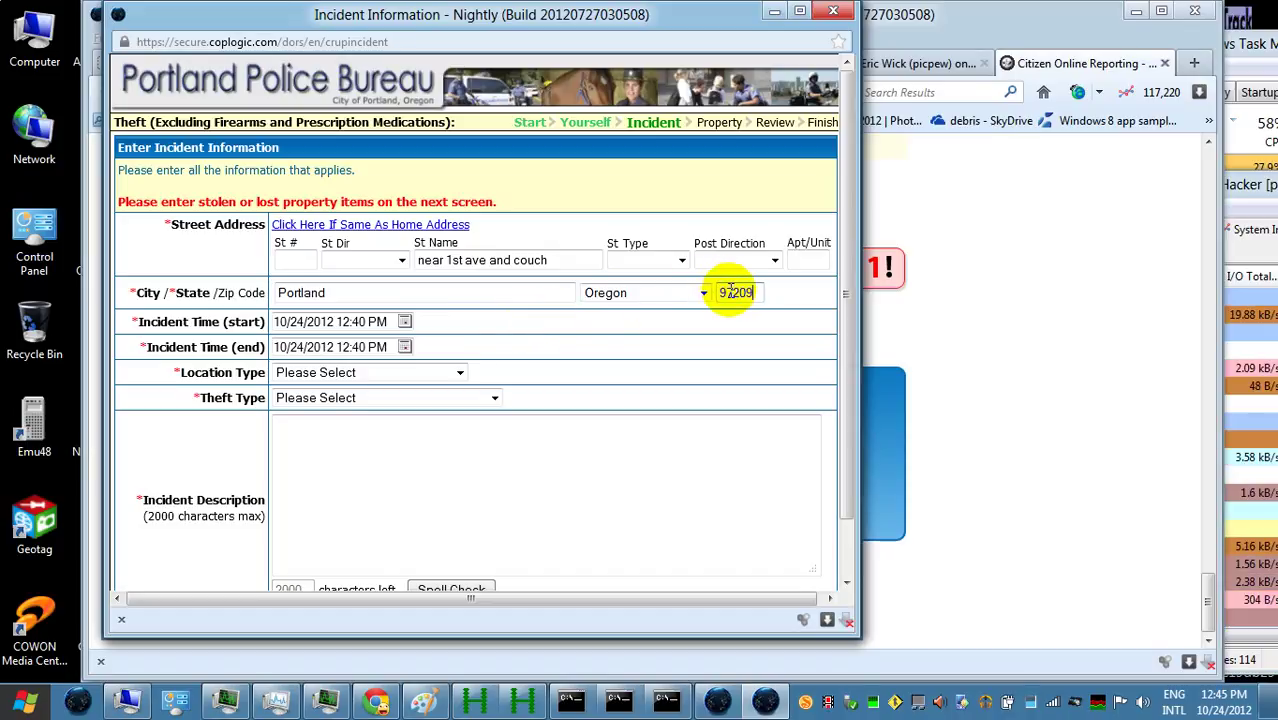
- Set the incident start time to 10/23/2012 02:00 AM and close the date picker
click(405, 322)
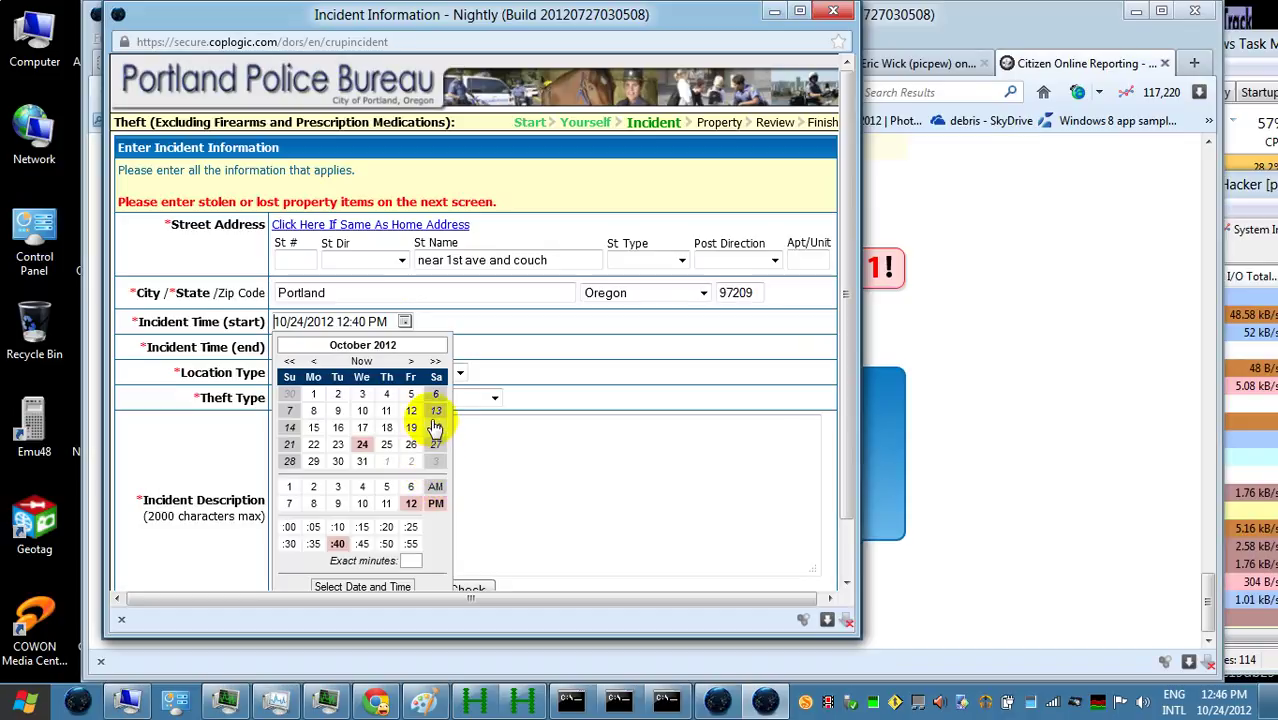
click(338, 445)
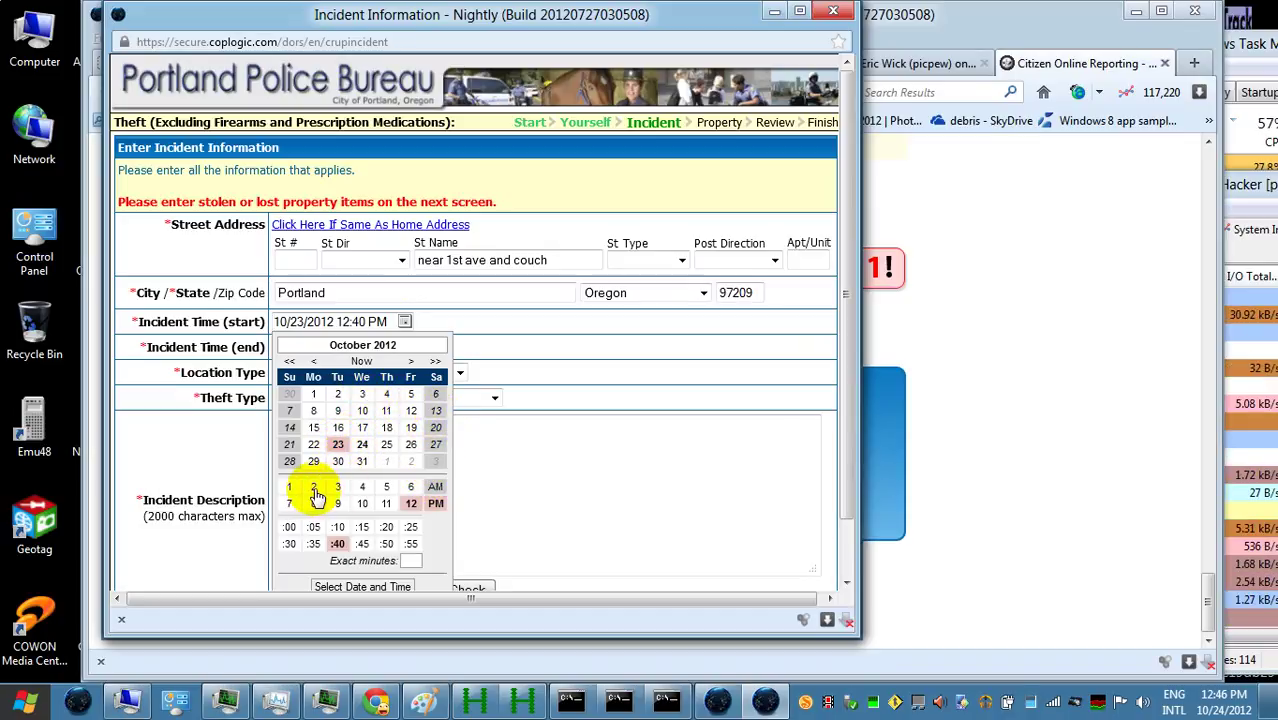
click(314, 489)
click(435, 487)
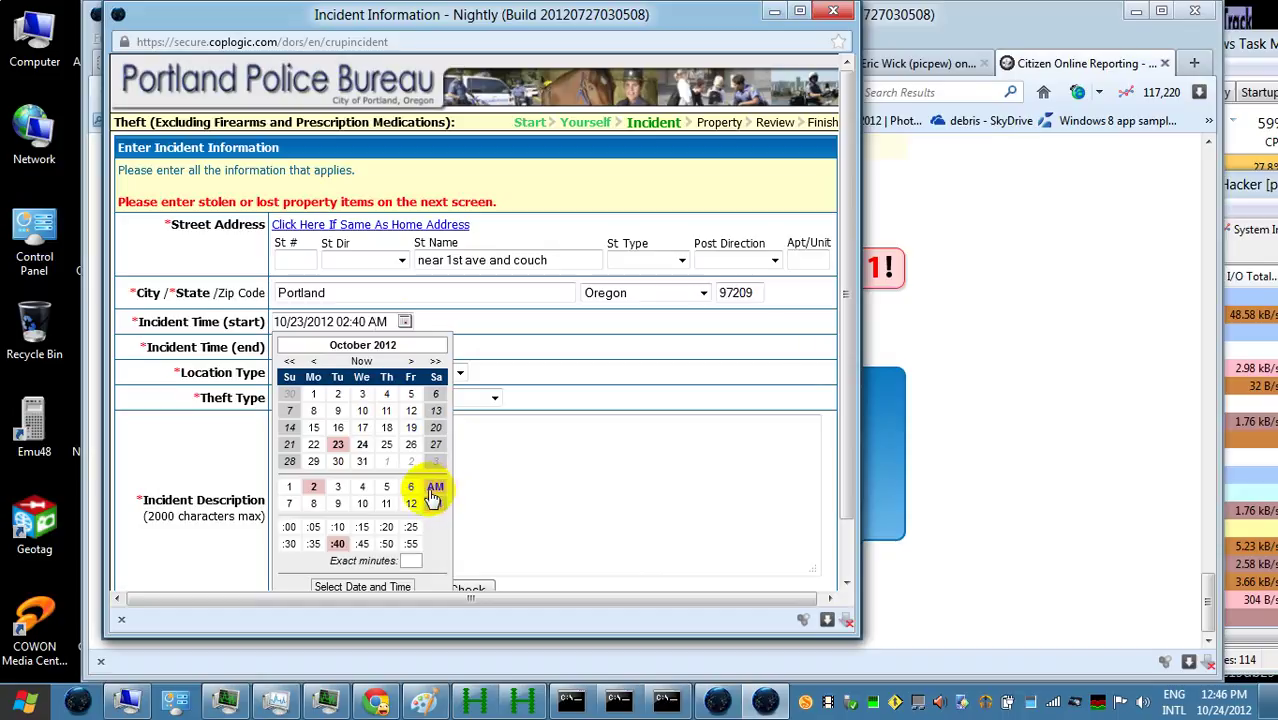
click(294, 528)
click(580, 485)
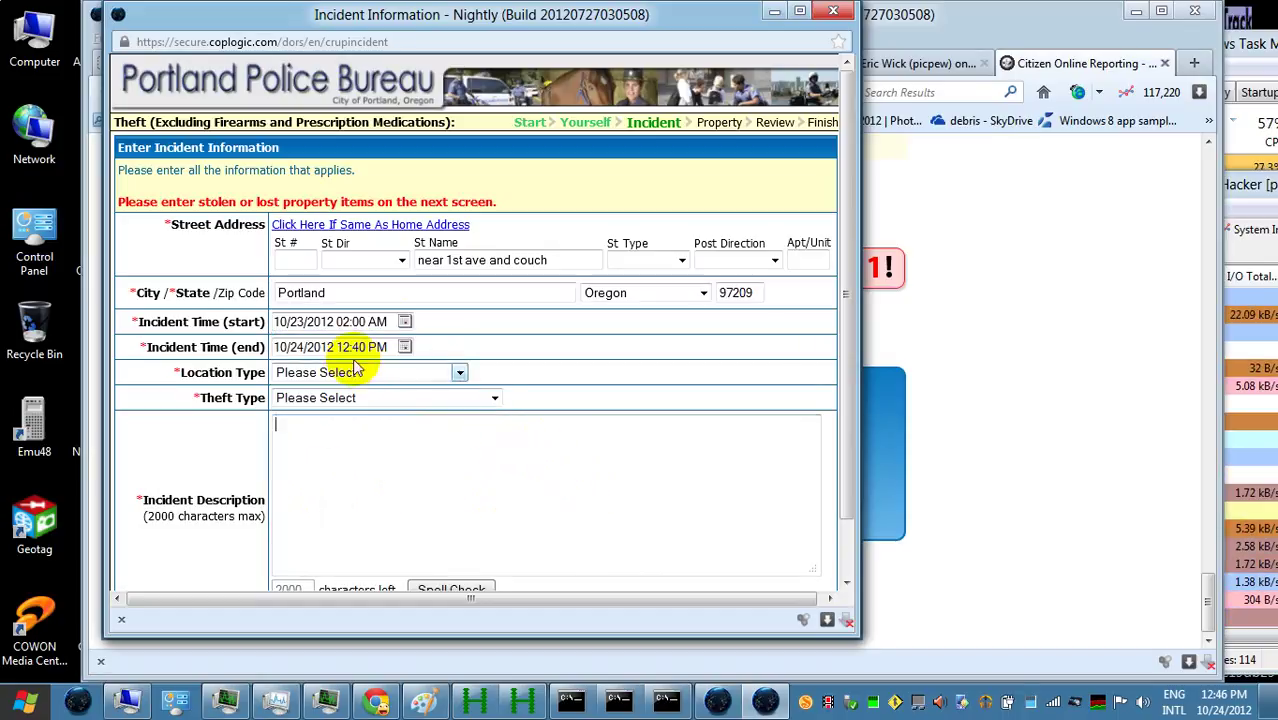
- Set the incident end time to 10/23/2012 06:00 AM and close the date picker
click(405, 349)
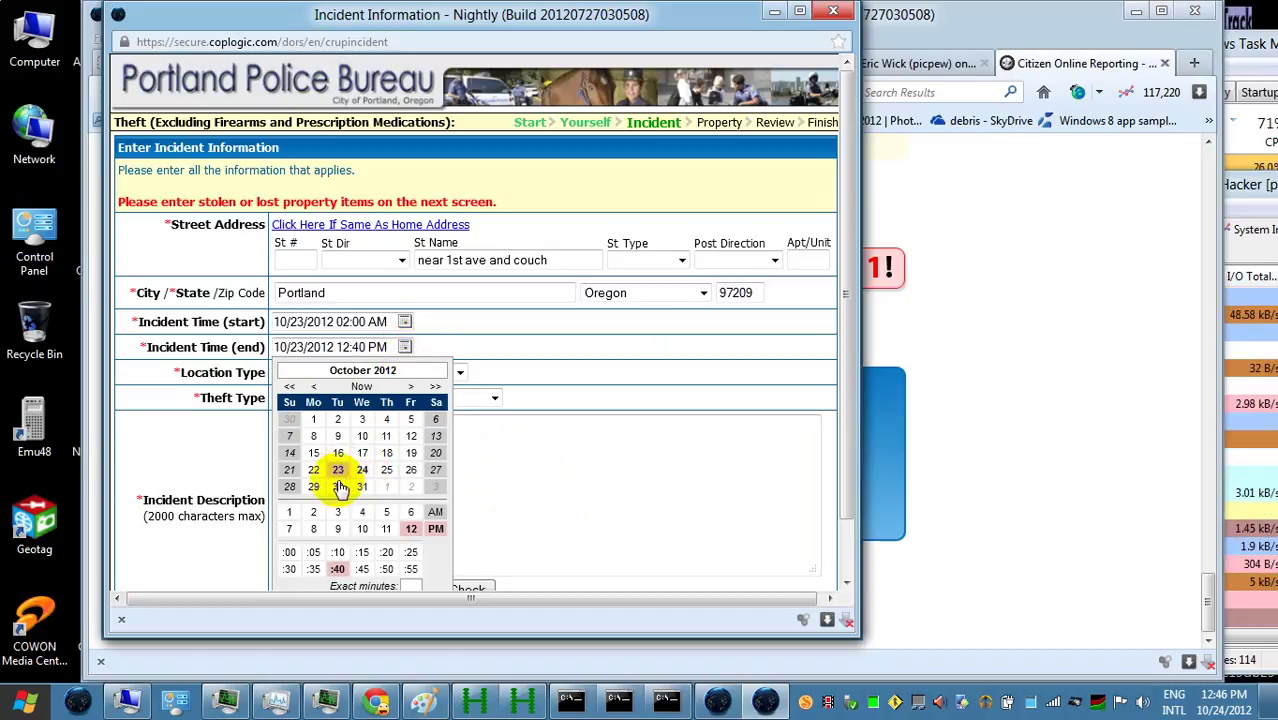
click(411, 514)
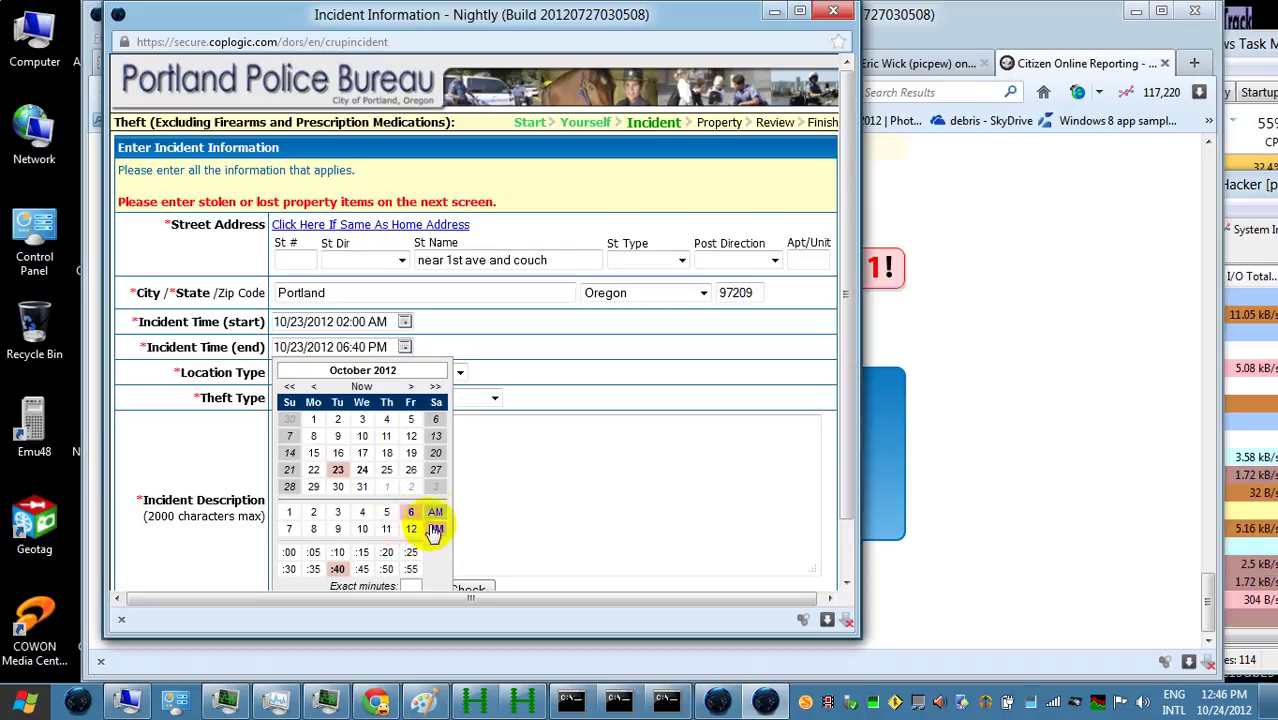
click(435, 512)
click(289, 552)
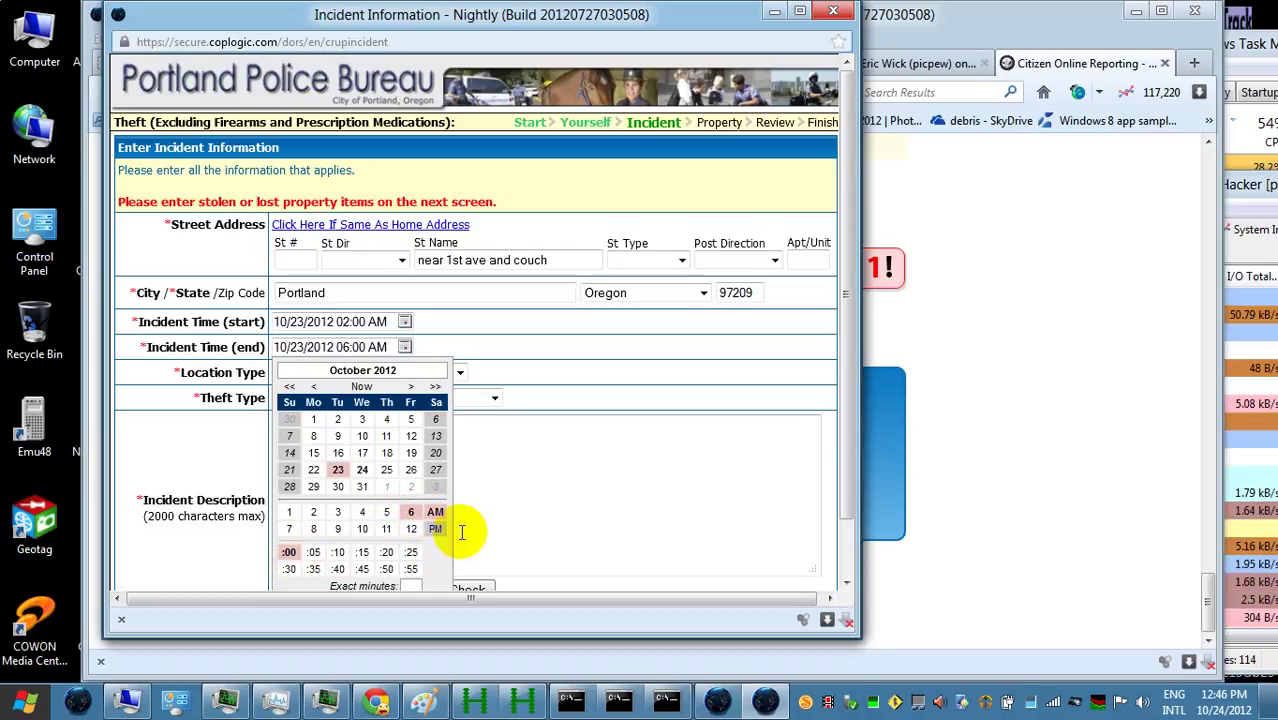
click(559, 506)
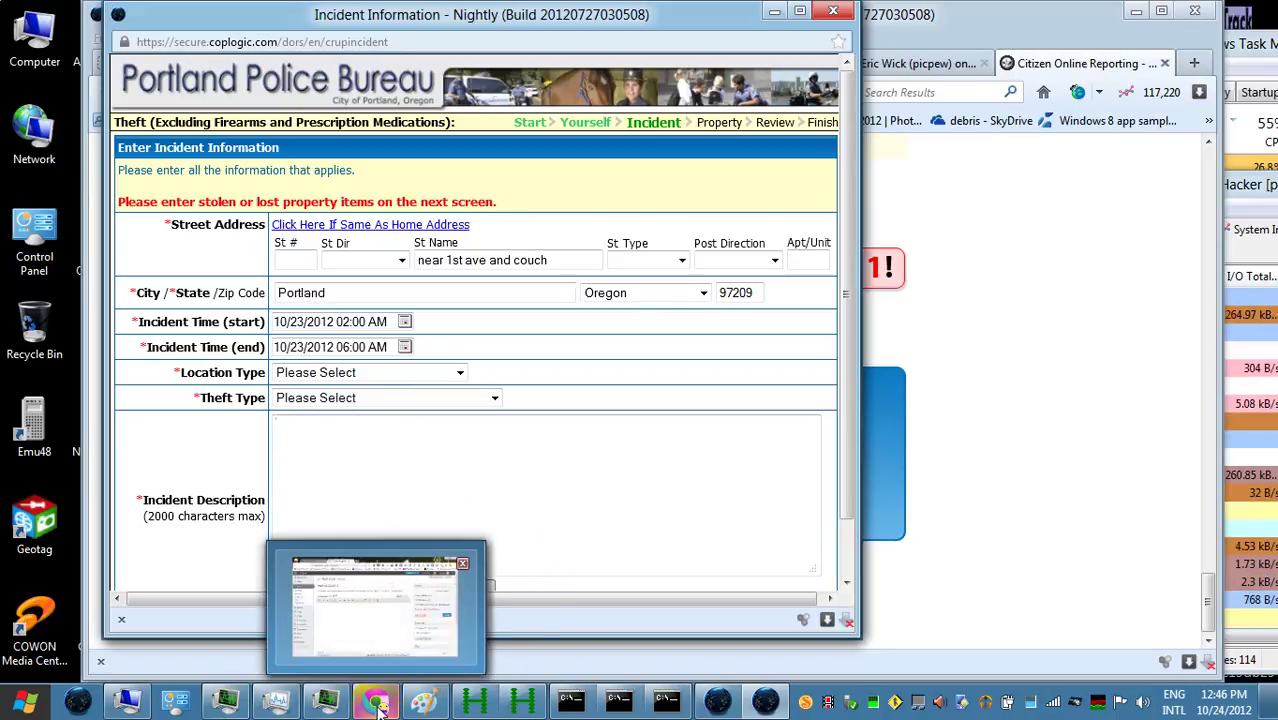
- Switch to File Explorer and open the 10-23-2012 folder within pictures and video on the TOSHIBA EXT (F:) drive
click(122, 700)
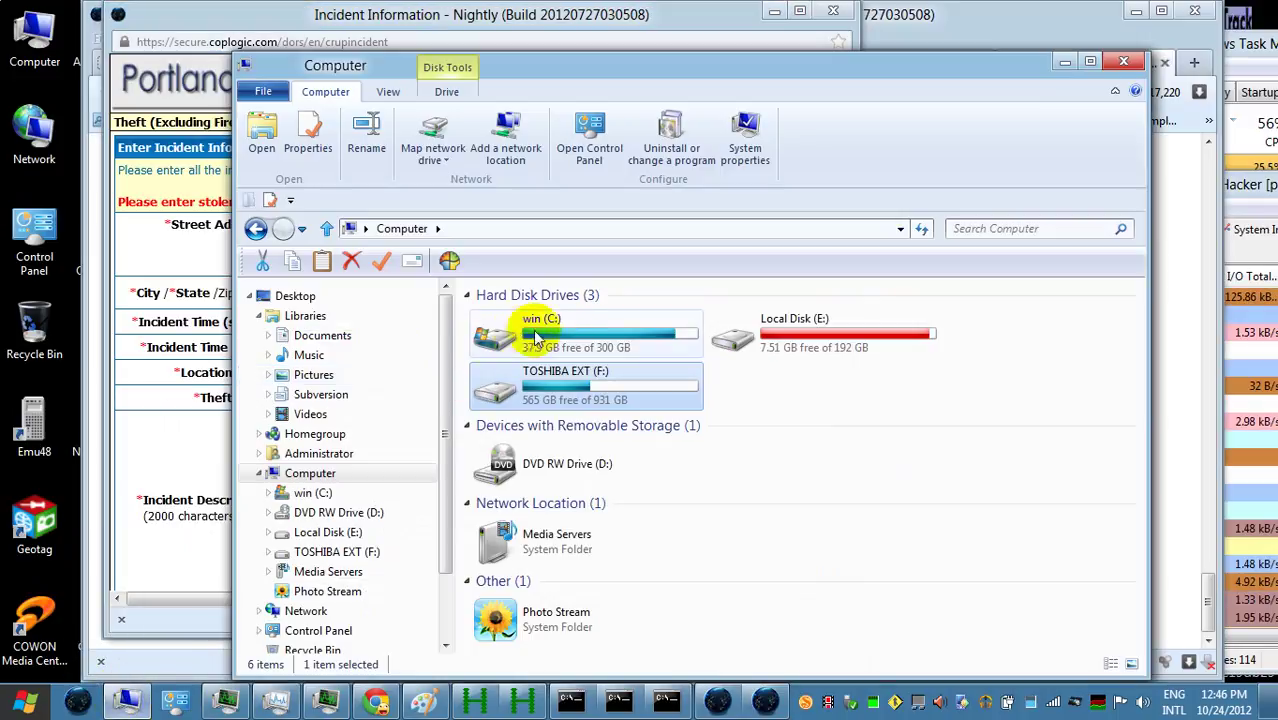
double_click(628, 384)
scroll(530, 520, down, 4)
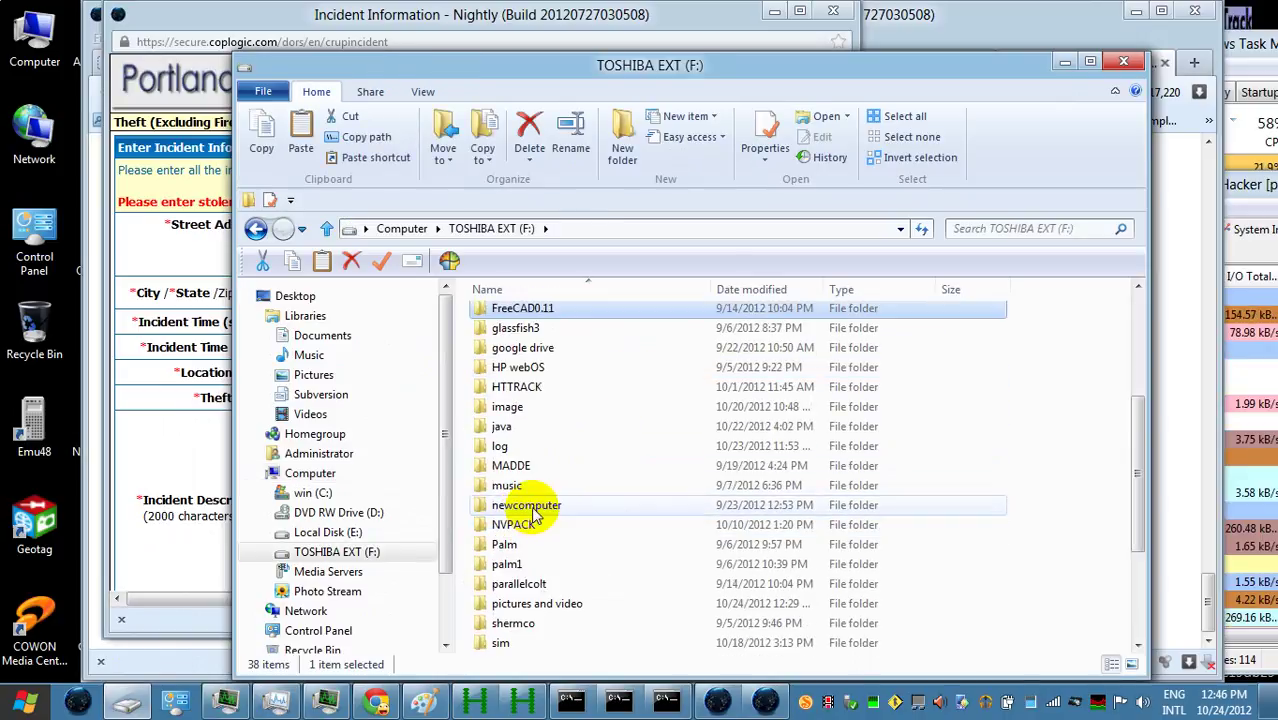
click(560, 606)
double_click(560, 606)
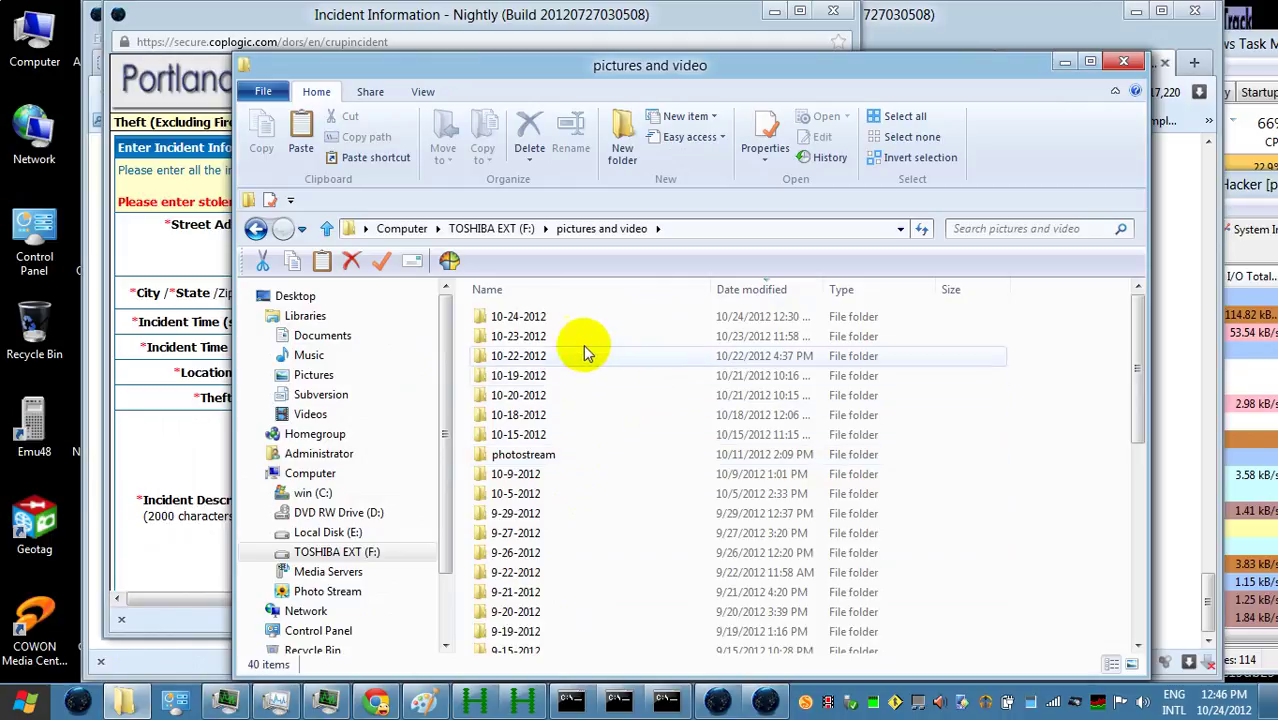
mouse_move(540, 340)
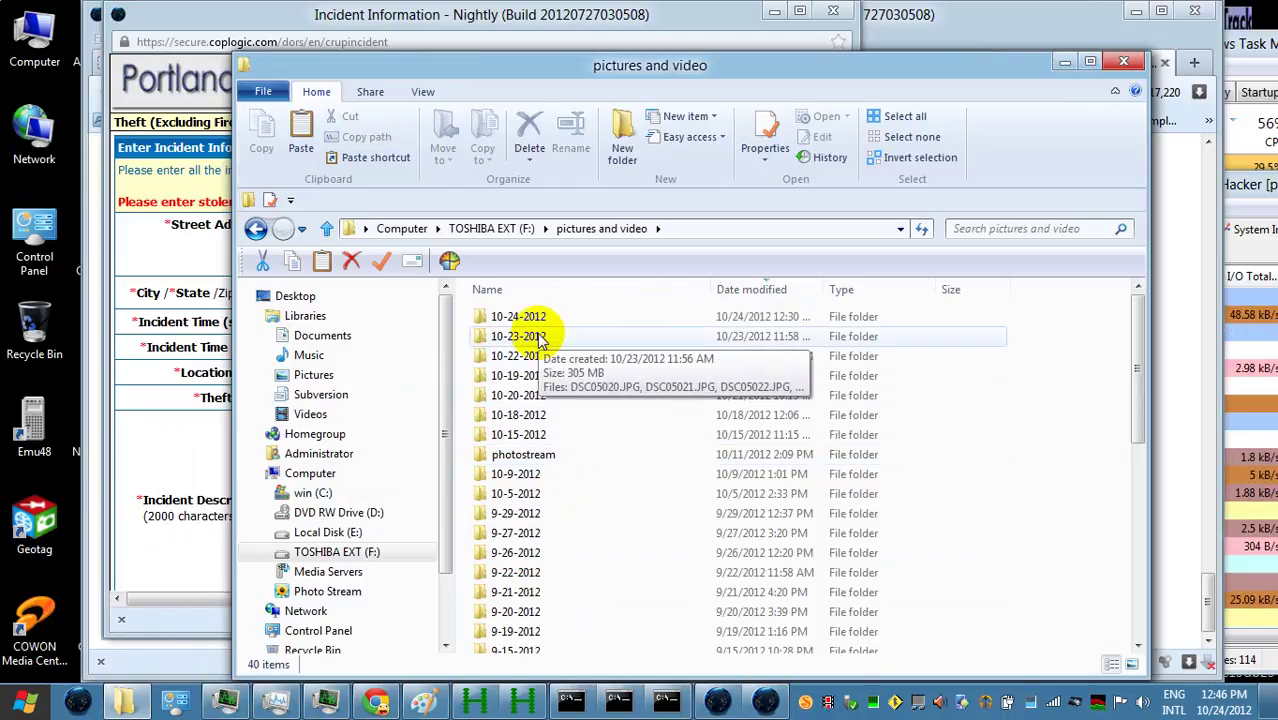
double_click(538, 338)
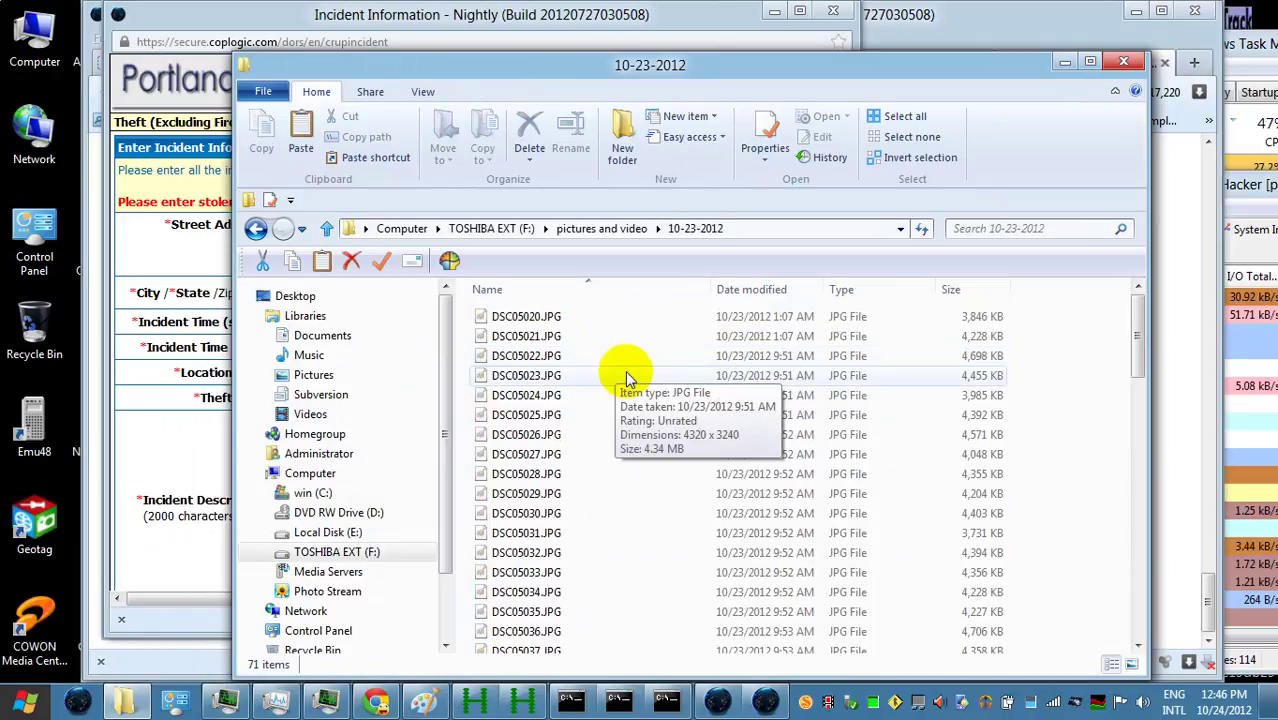
- Display the folder's photos as large icons and look through them for the night's pictures
click(423, 91)
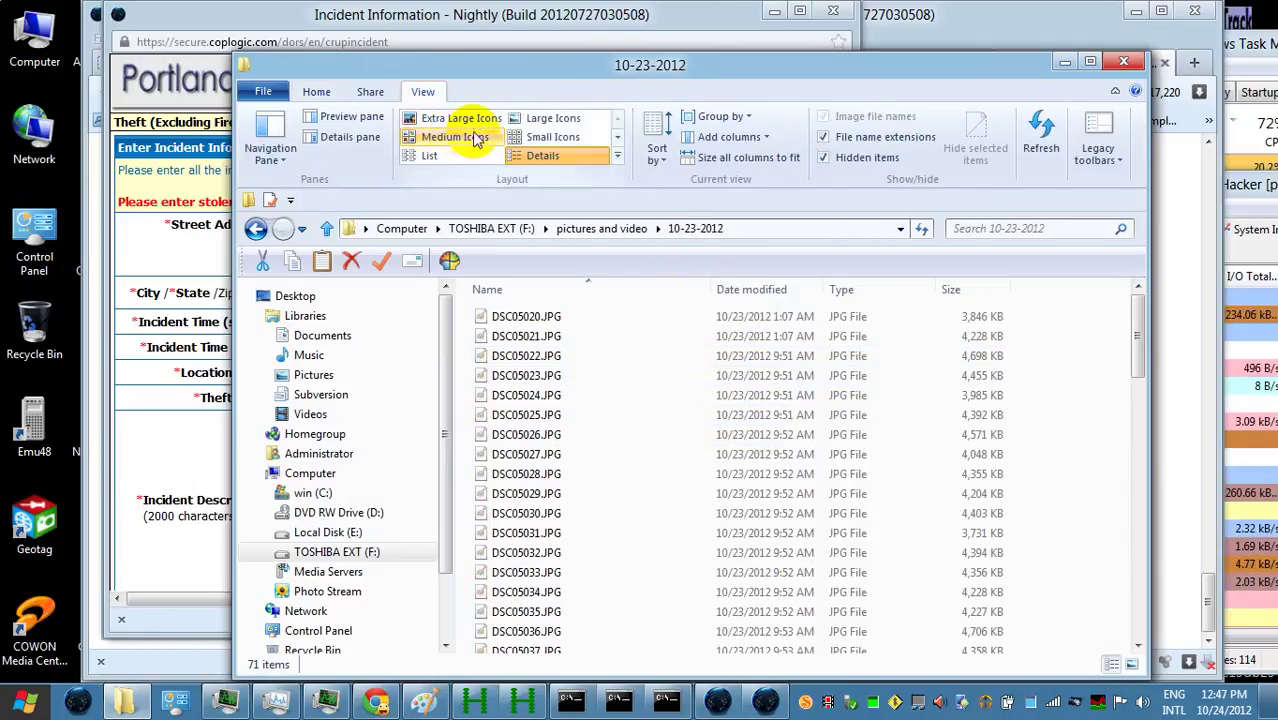
click(546, 118)
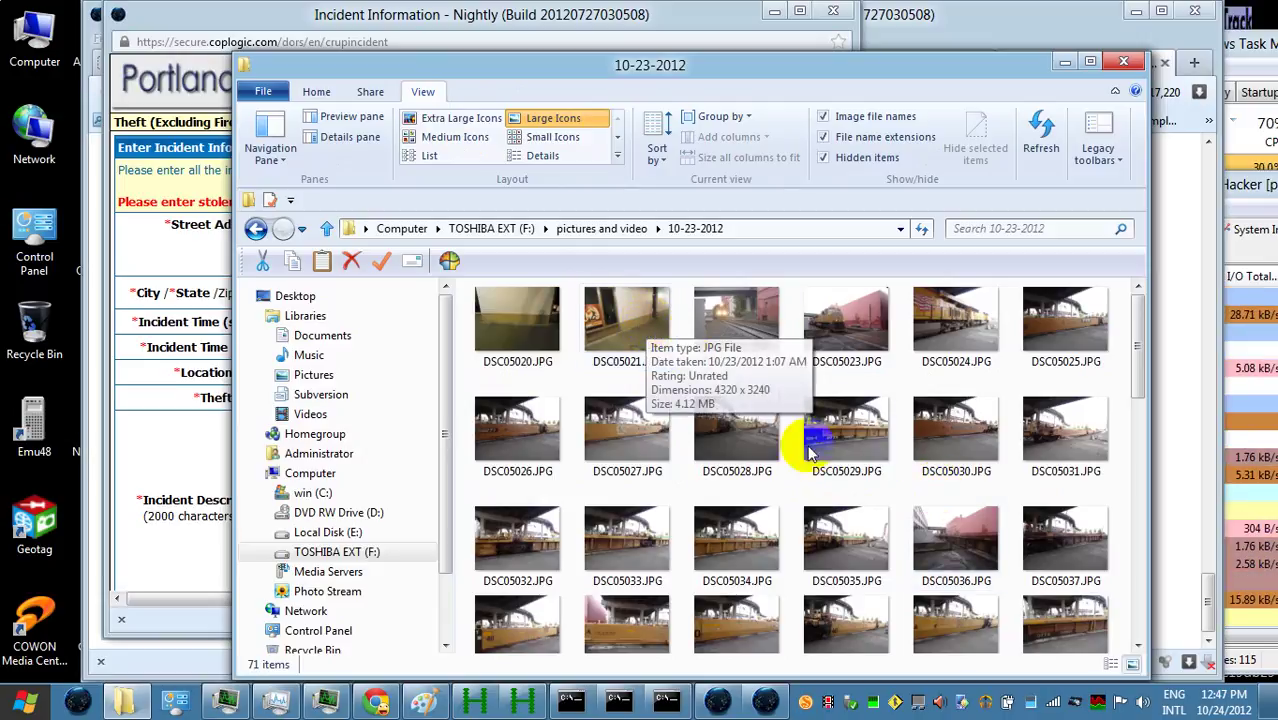
scroll(856, 491, down, 8)
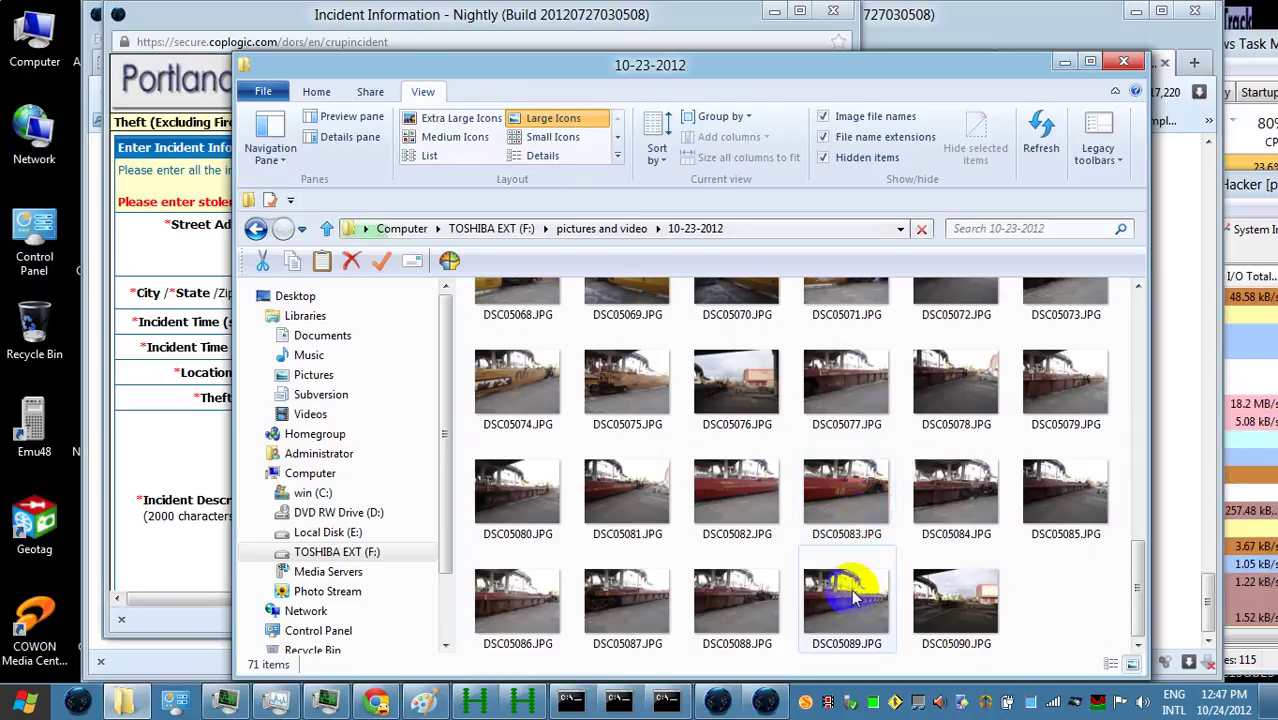
scroll(852, 590, up, 8)
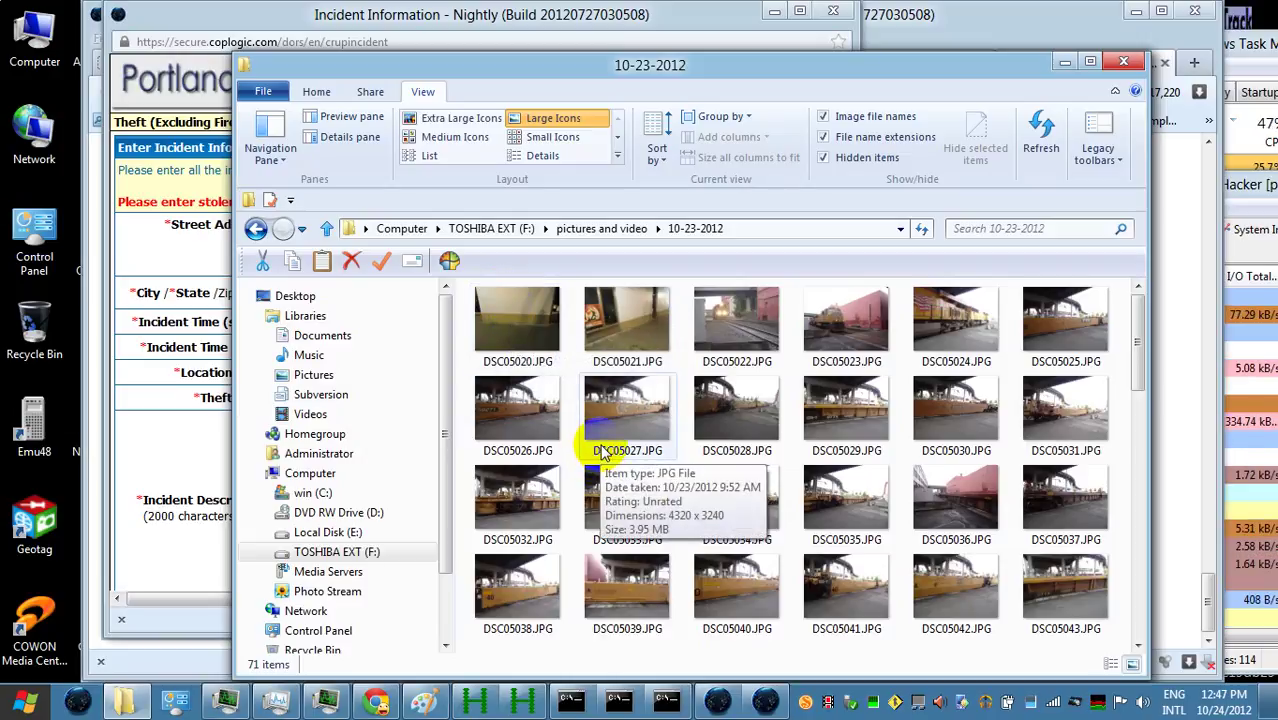
- Examine photo DSC05020.JPG in Paint at 25% zoom, close it, check its date taken and minimize the folder window
click(530, 332)
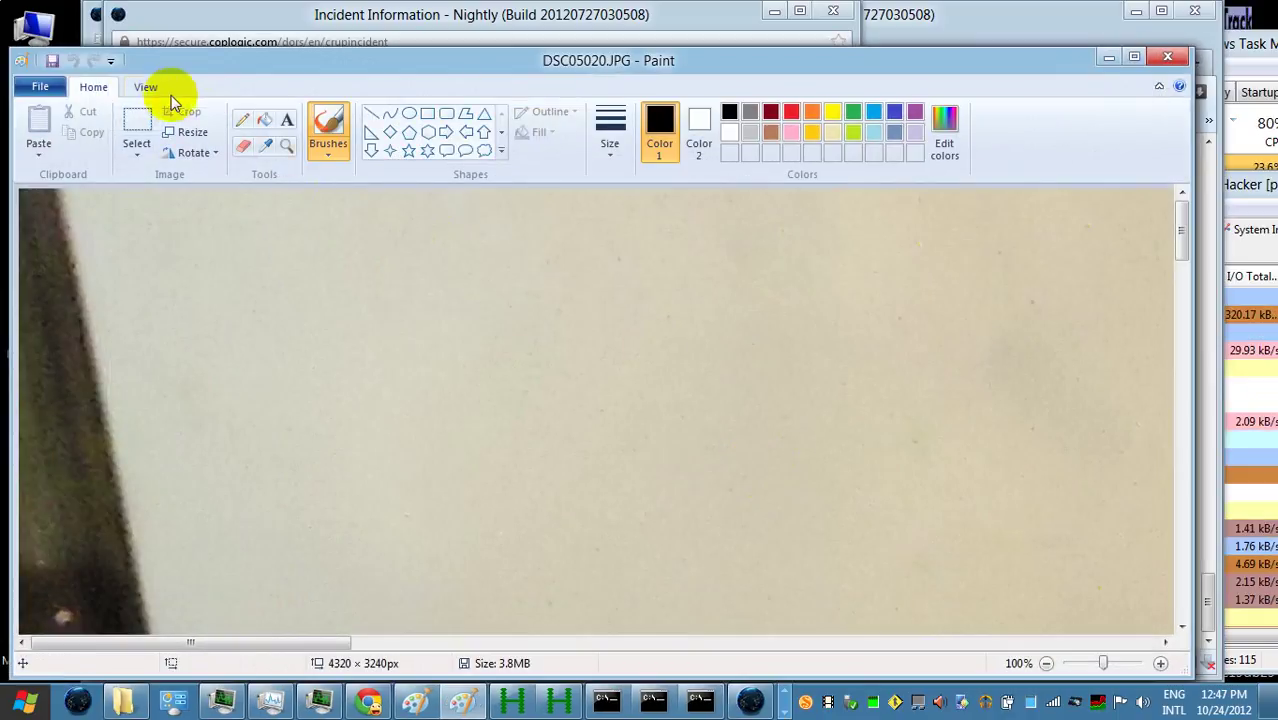
click(146, 88)
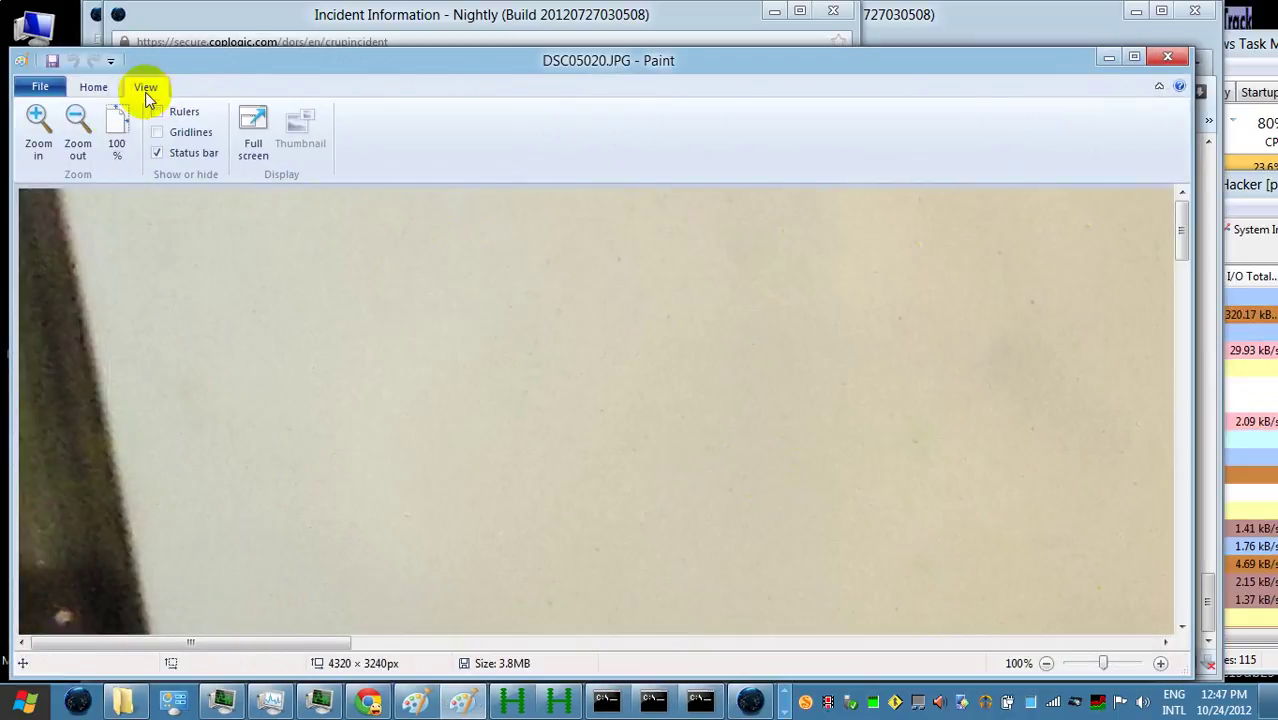
click(80, 132)
click(80, 132)
click(82, 134)
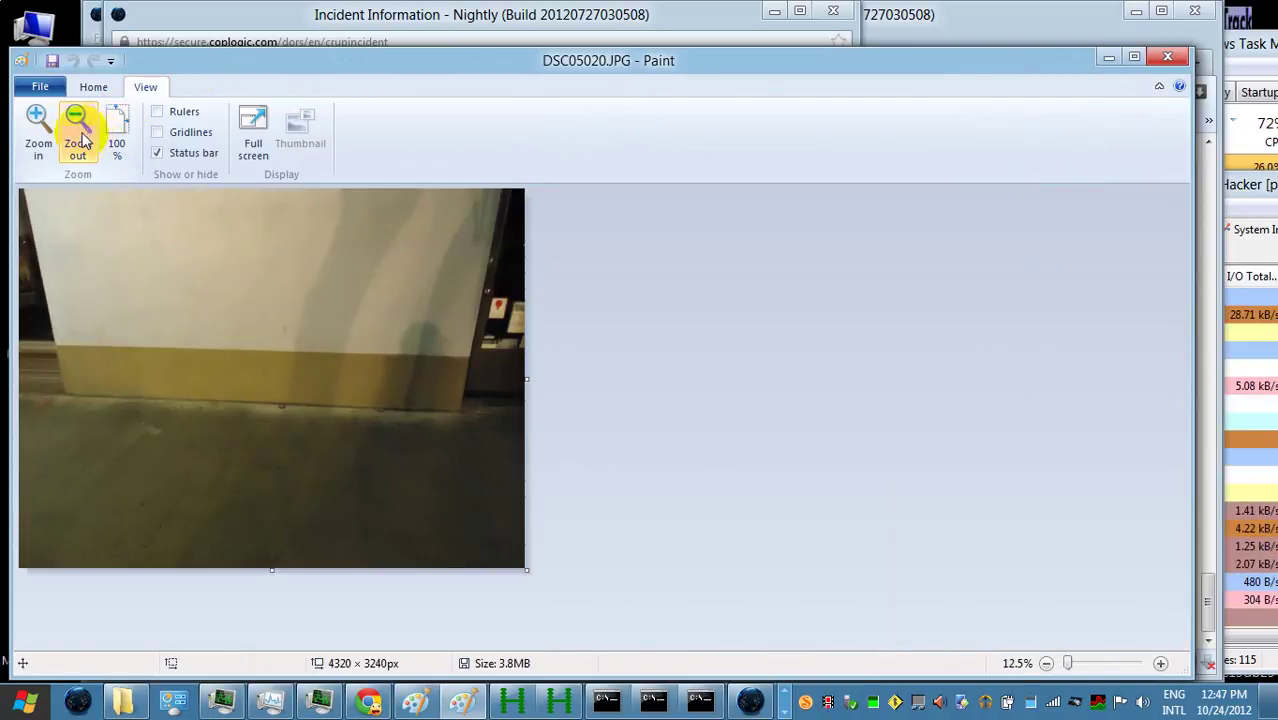
click(38, 135)
scroll(342, 287, down, 5)
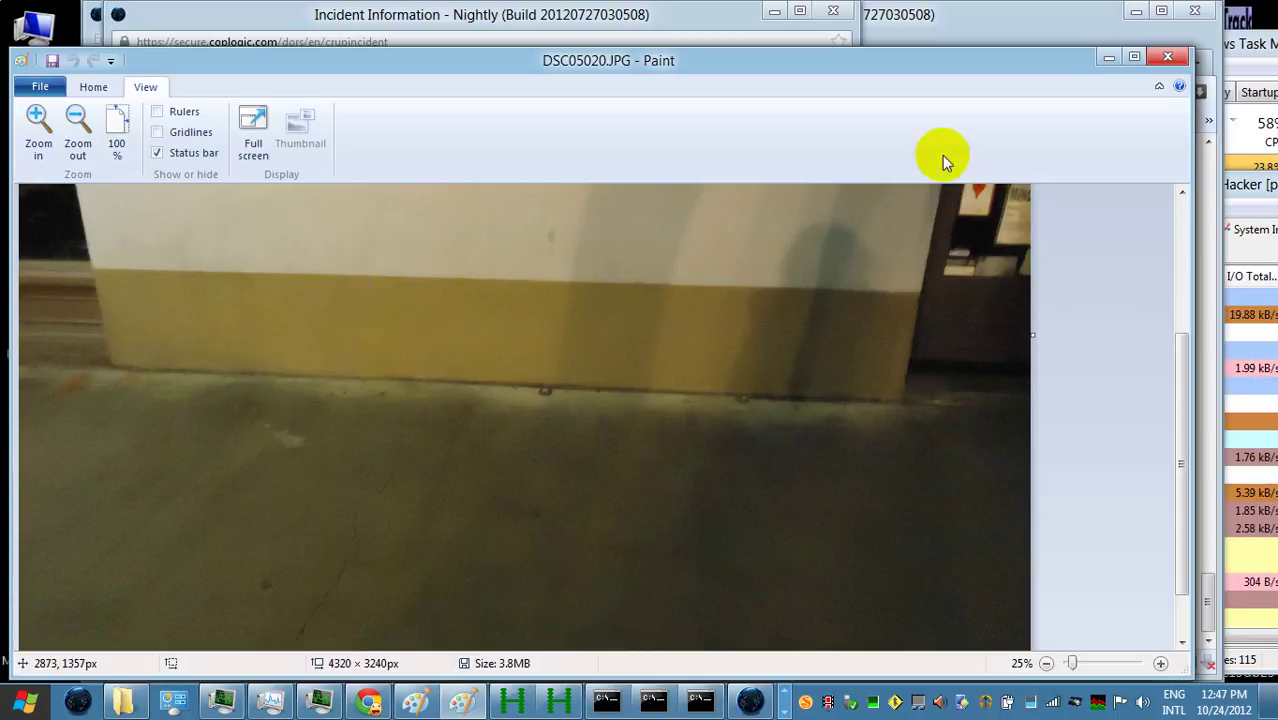
click(1167, 60)
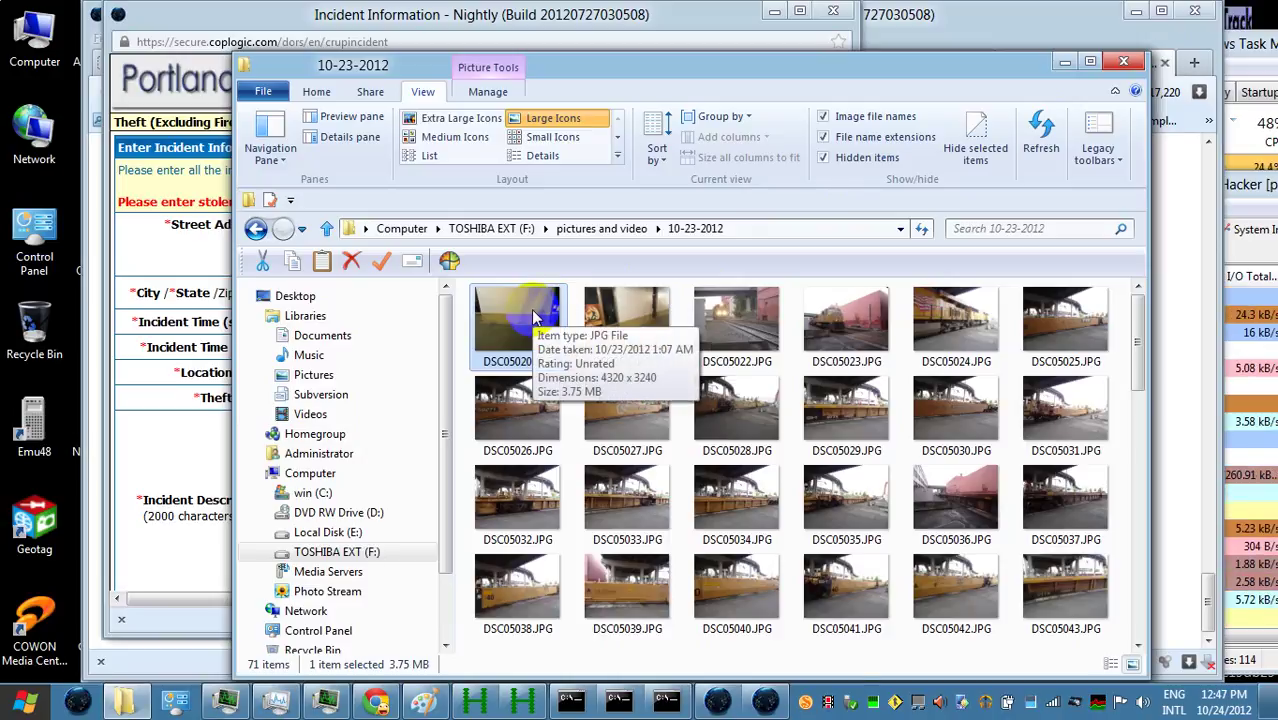
click(1068, 63)
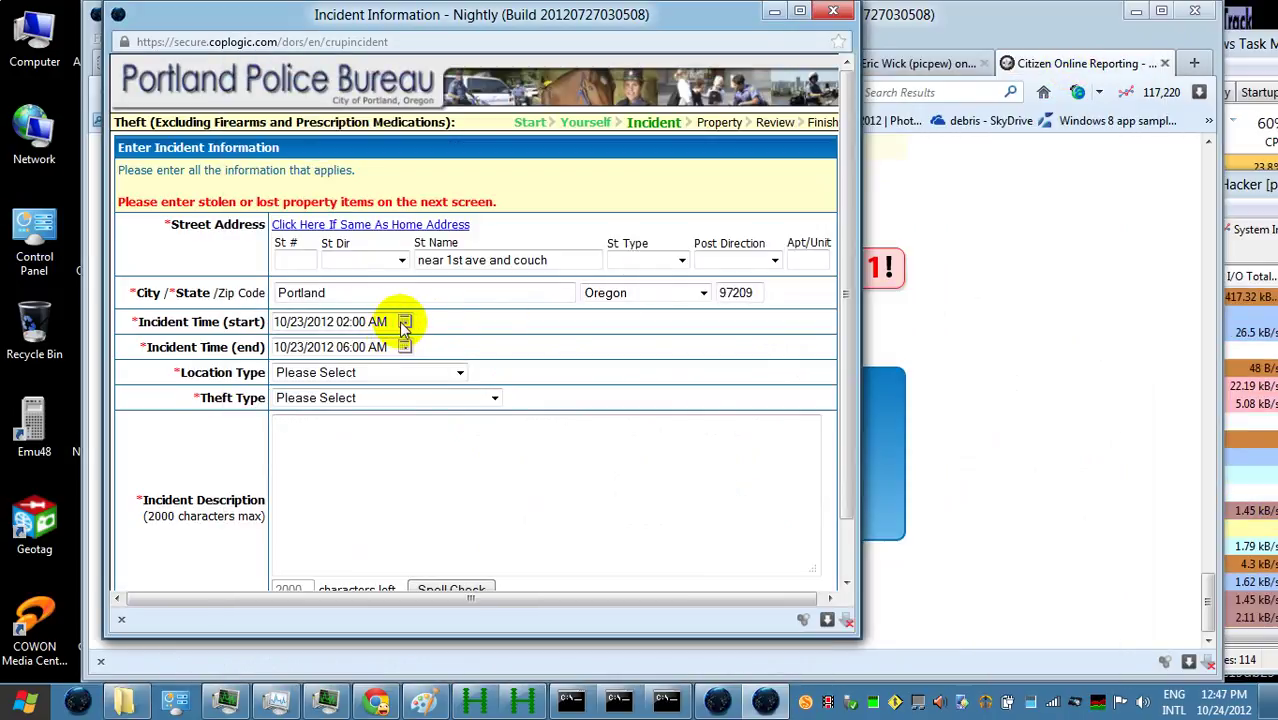
- Change the incident start time to 10/23/2012 01:00 AM and close the date picker
click(405, 322)
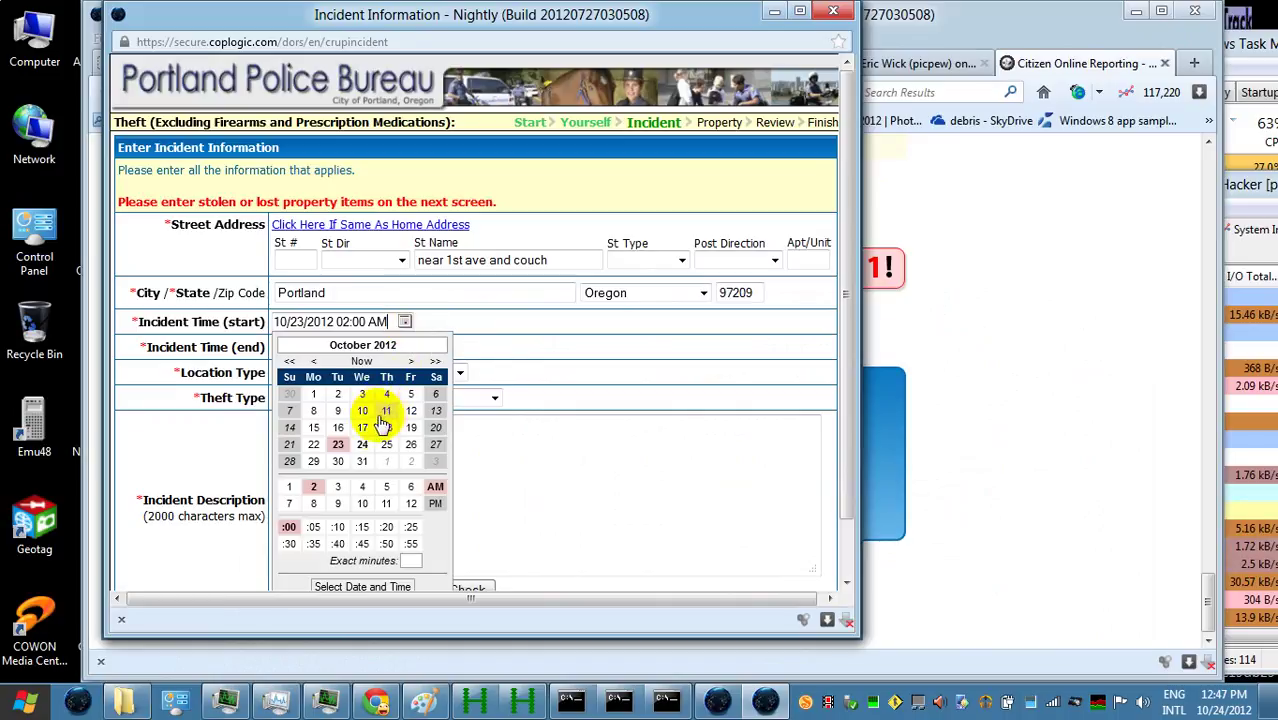
click(289, 486)
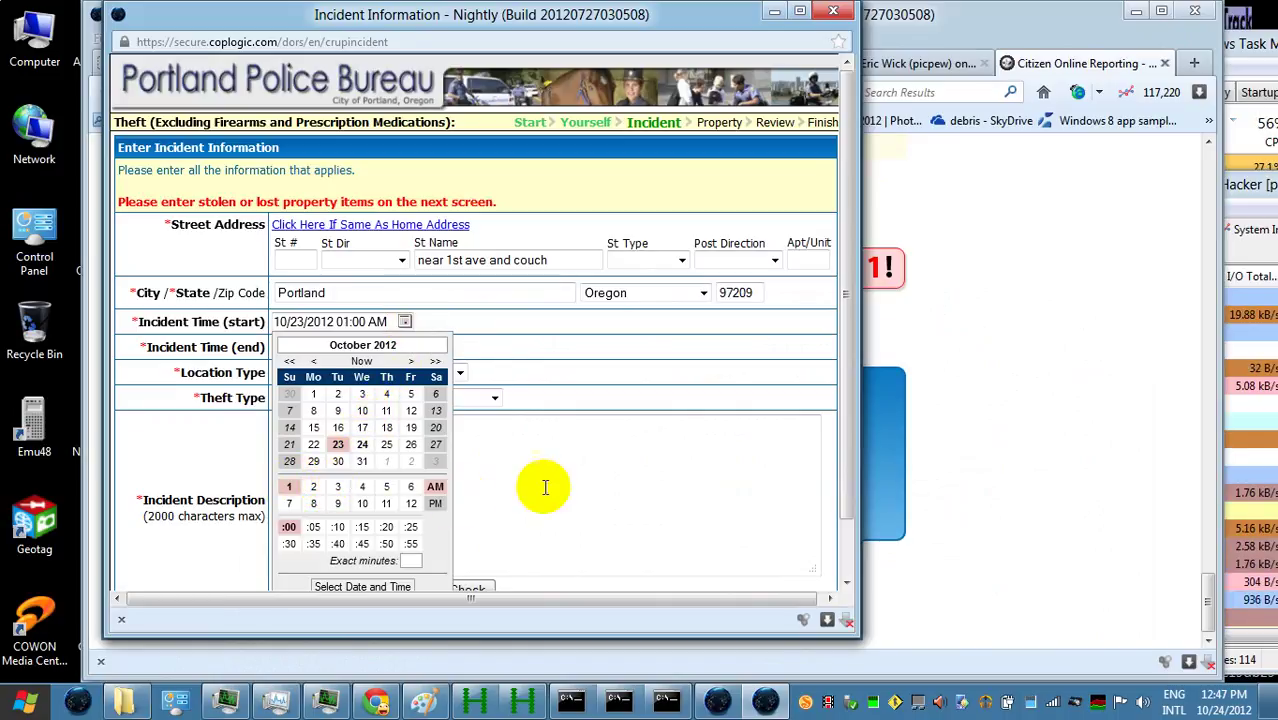
click(590, 476)
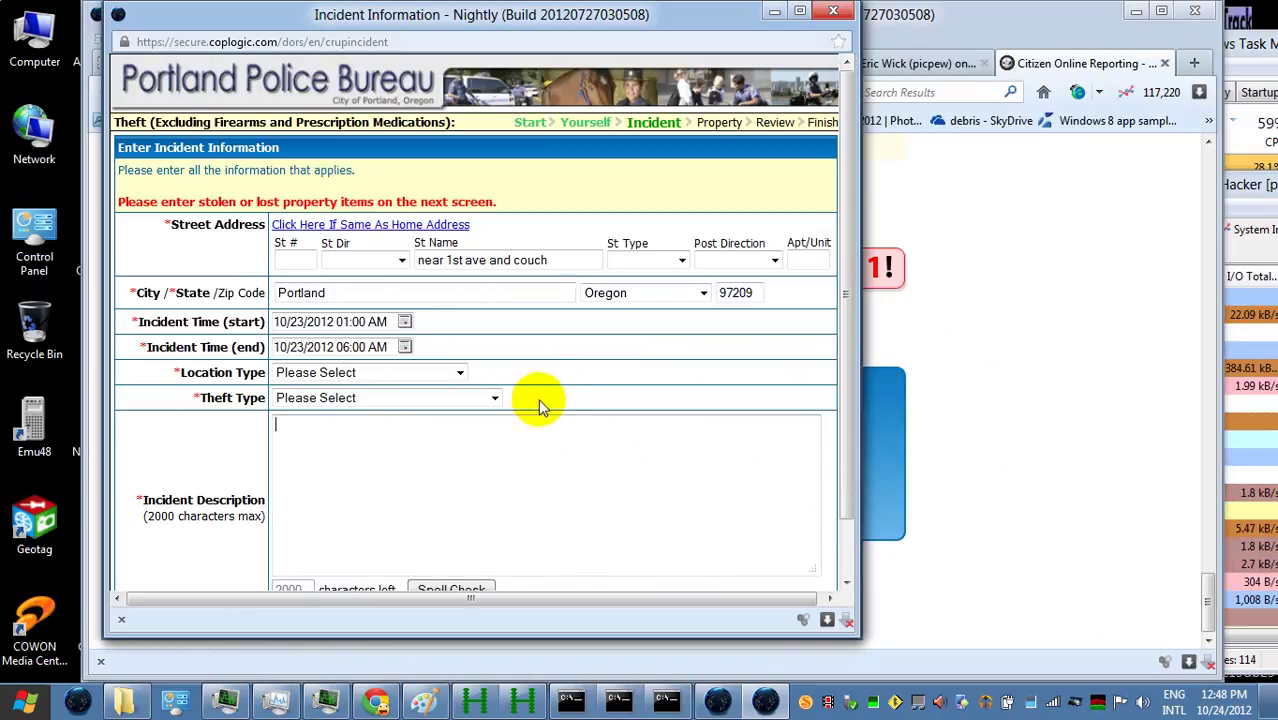
- Set the location type to Street/Hwy/Sidewalk and the theft type to Theft All Others (Includes Residence)
click(460, 376)
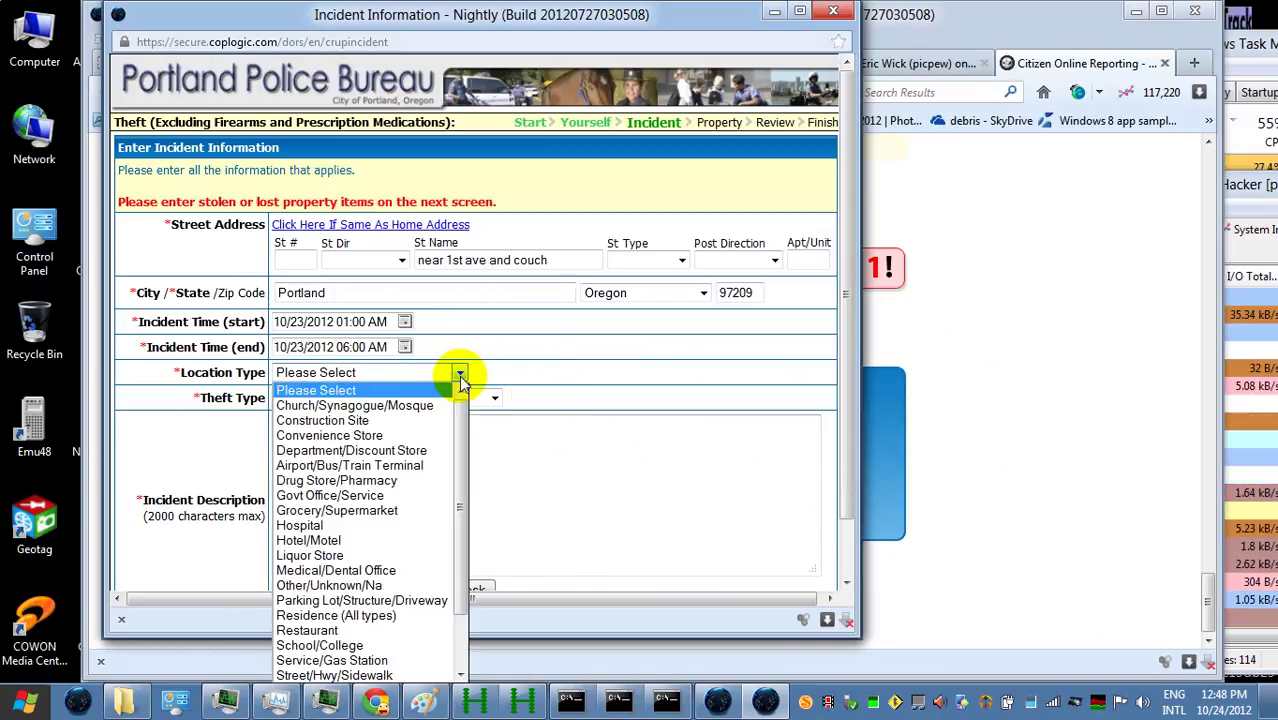
click(360, 676)
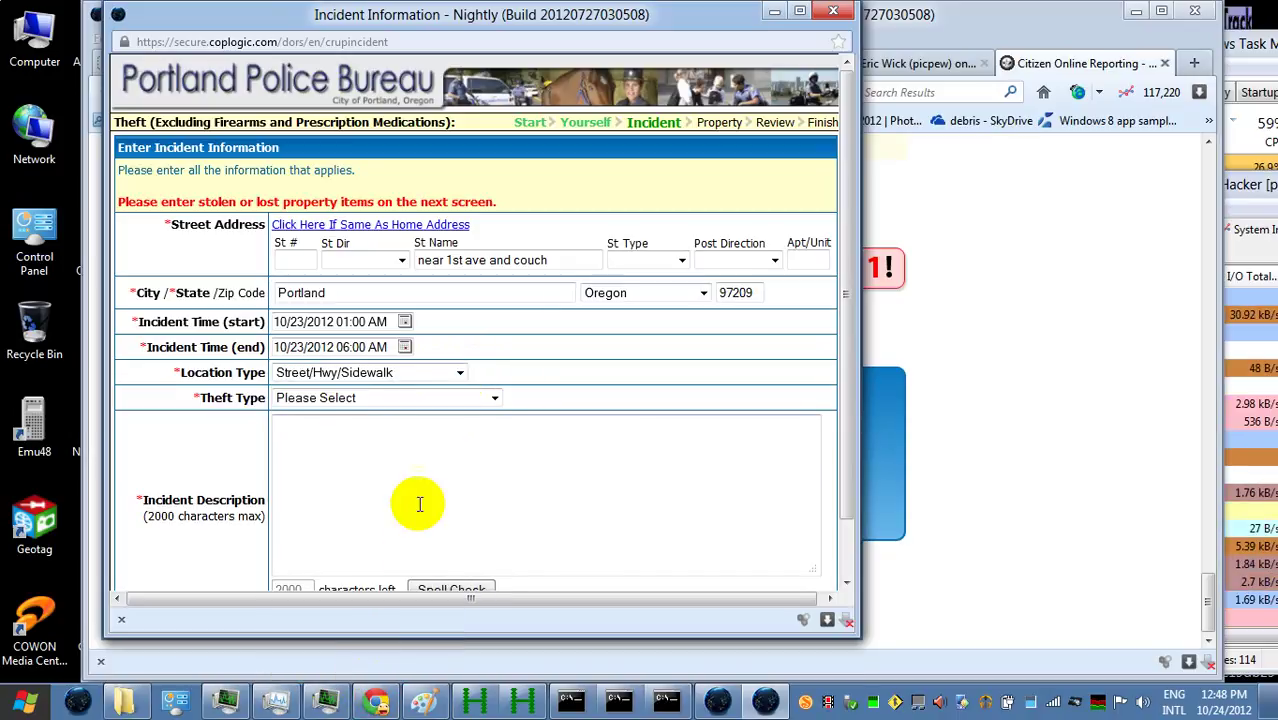
click(406, 399)
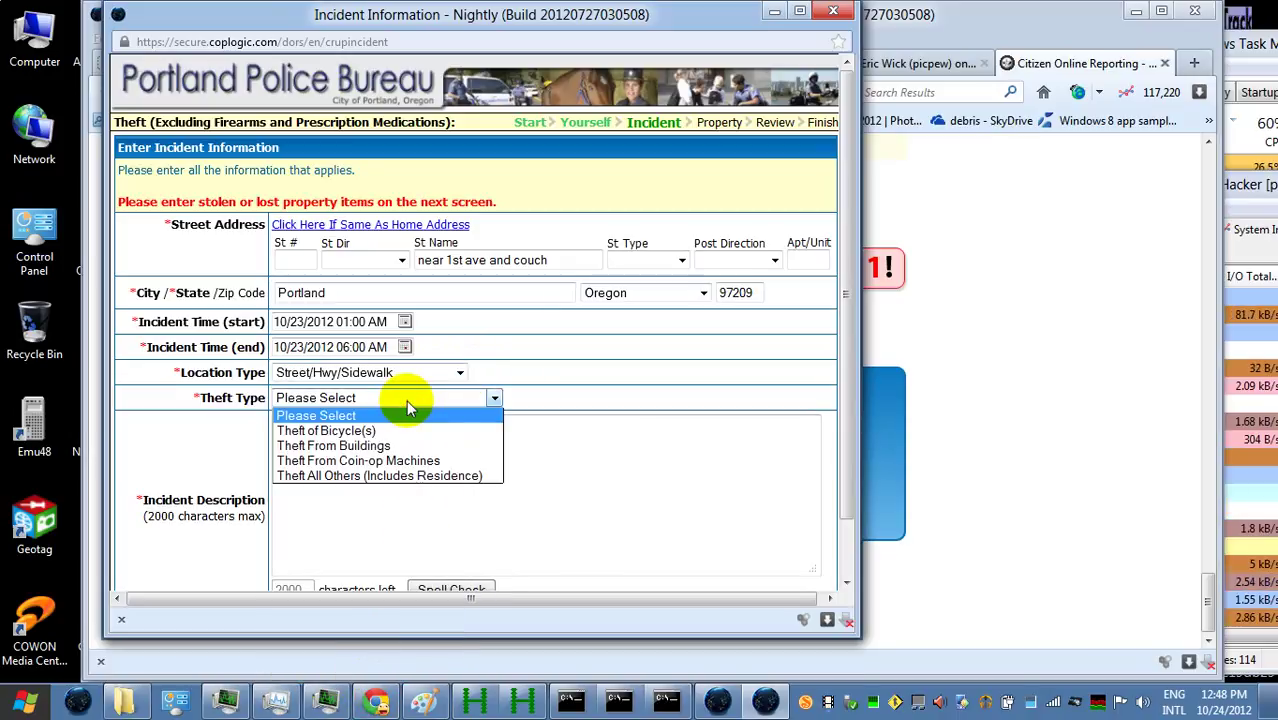
click(412, 477)
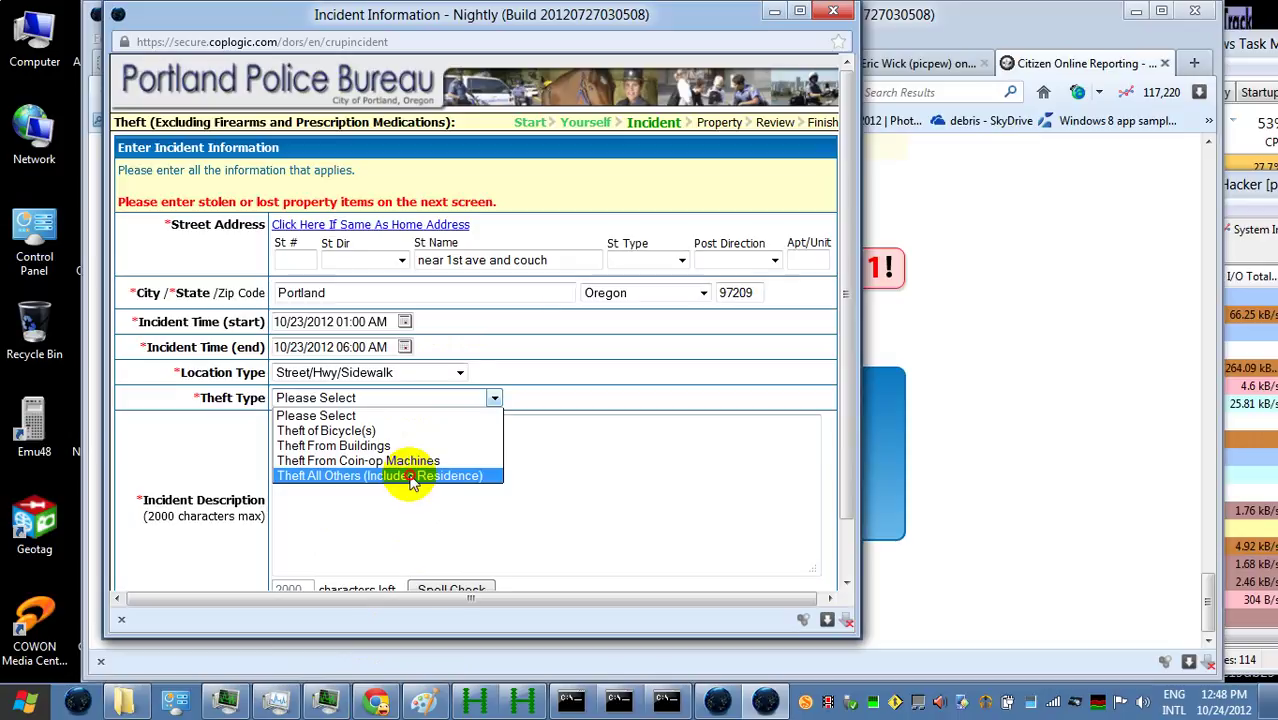
click(412, 468)
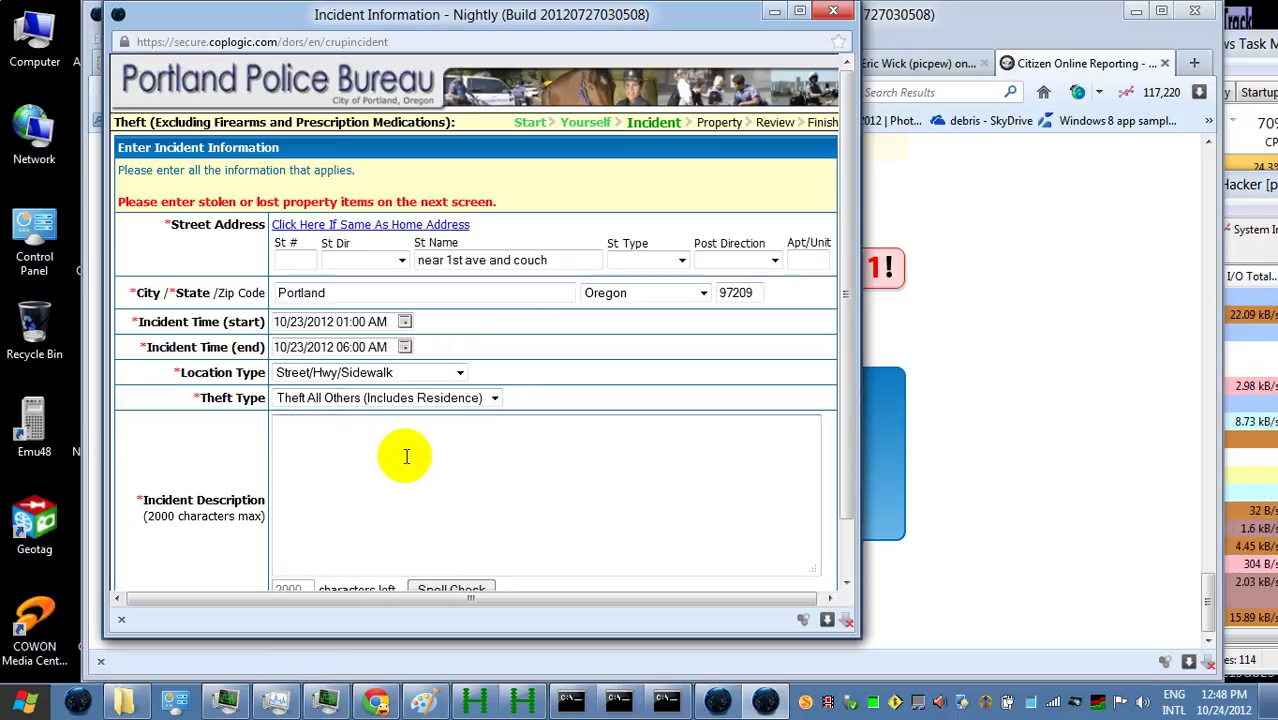
- Begin the incident description with "I slept on the sidewalk near People's"
text(I slept)
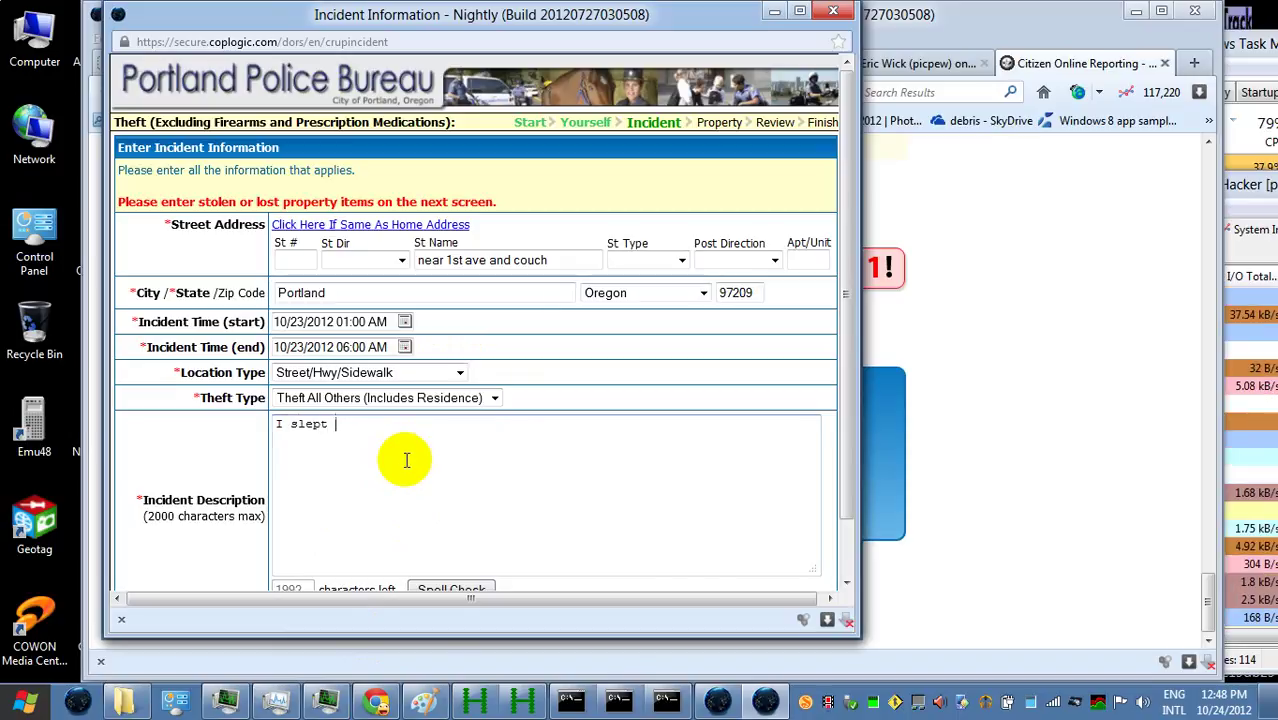
text( ont)
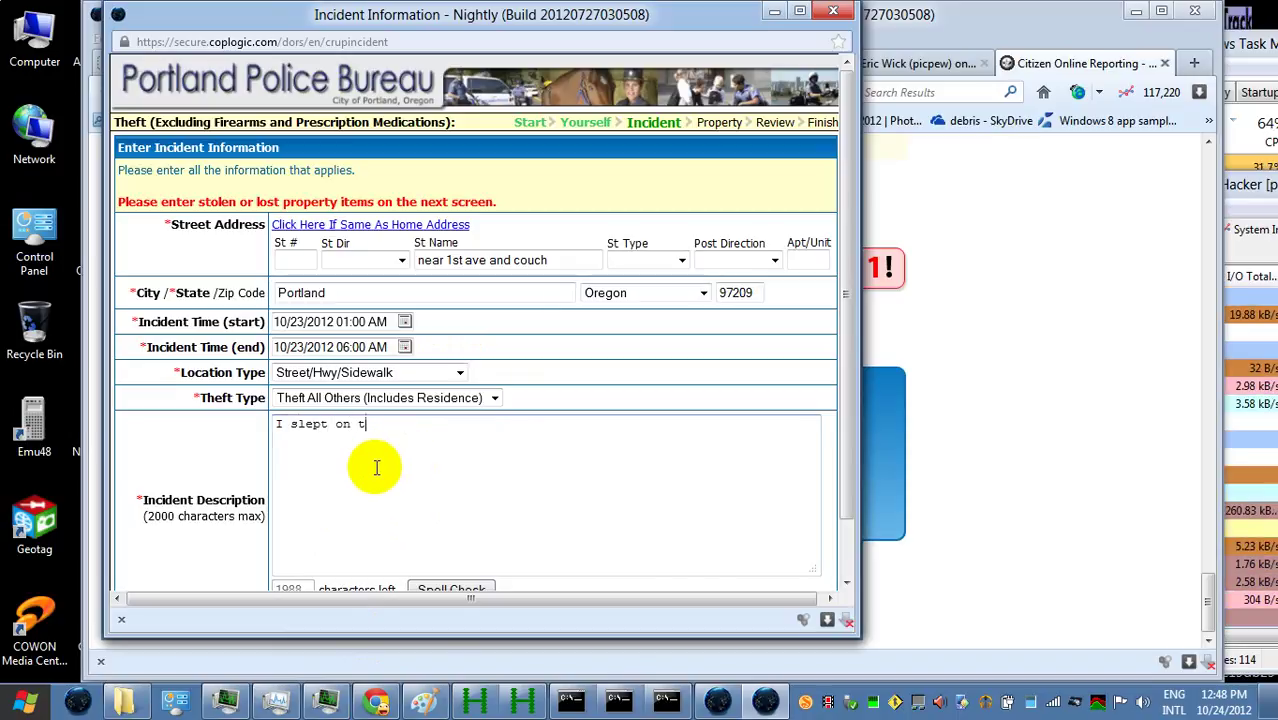
text(the sidewalk )
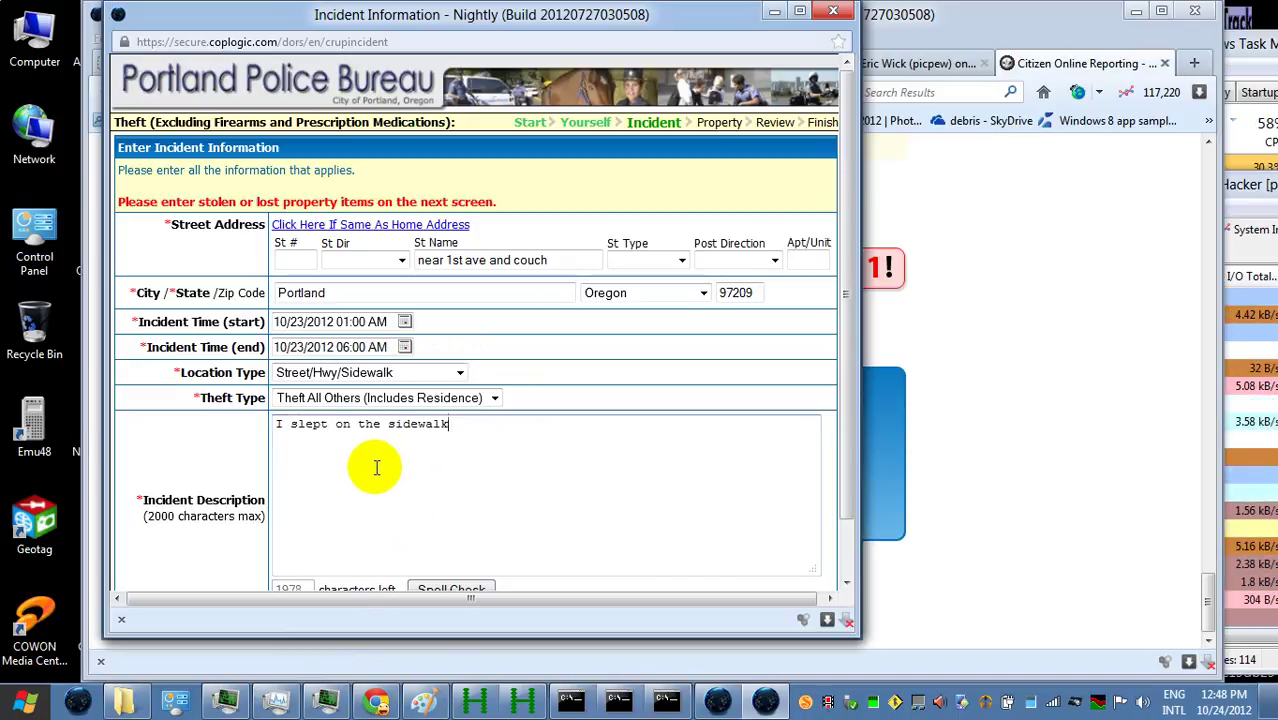
text(near)
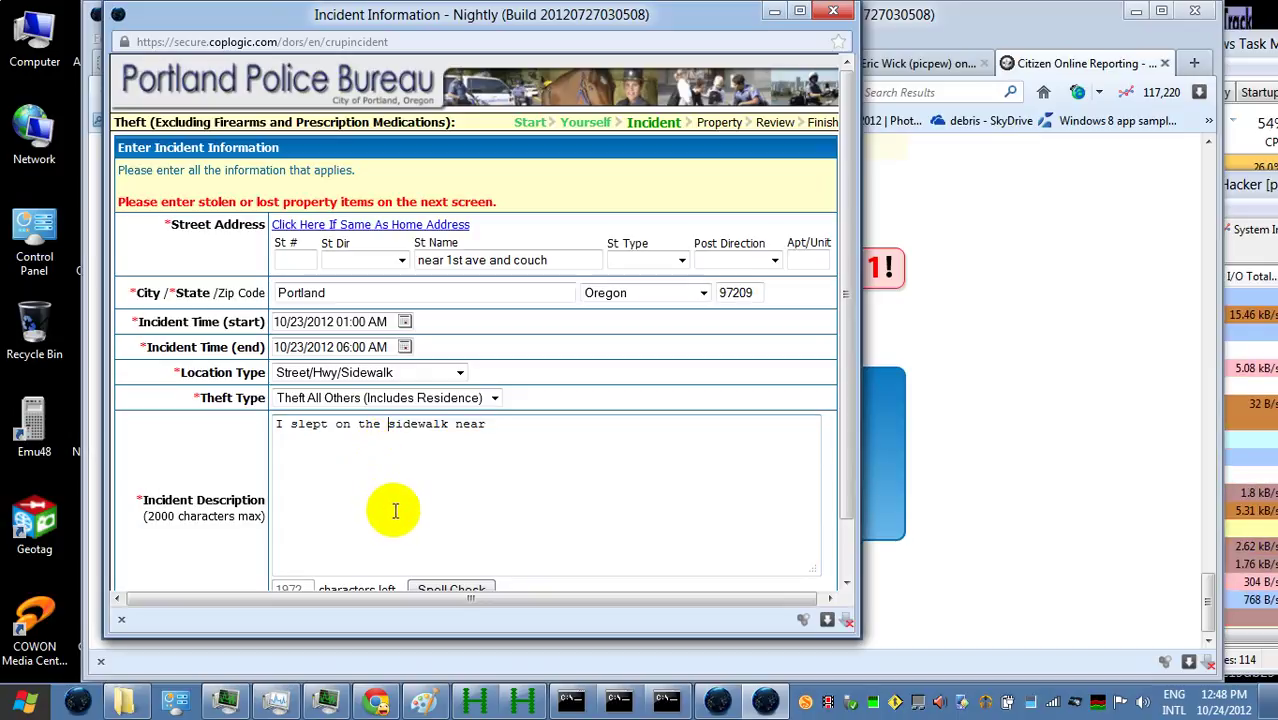
key(ctrl+shift+Right)
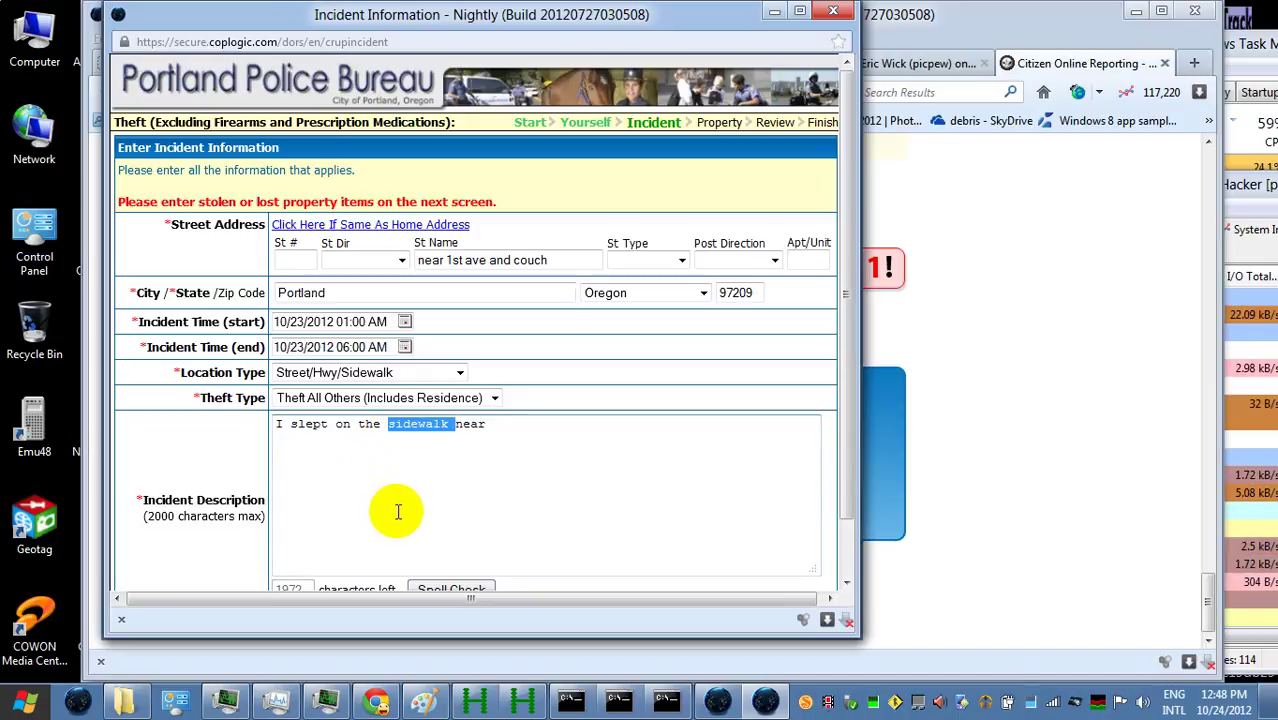
key(Right)
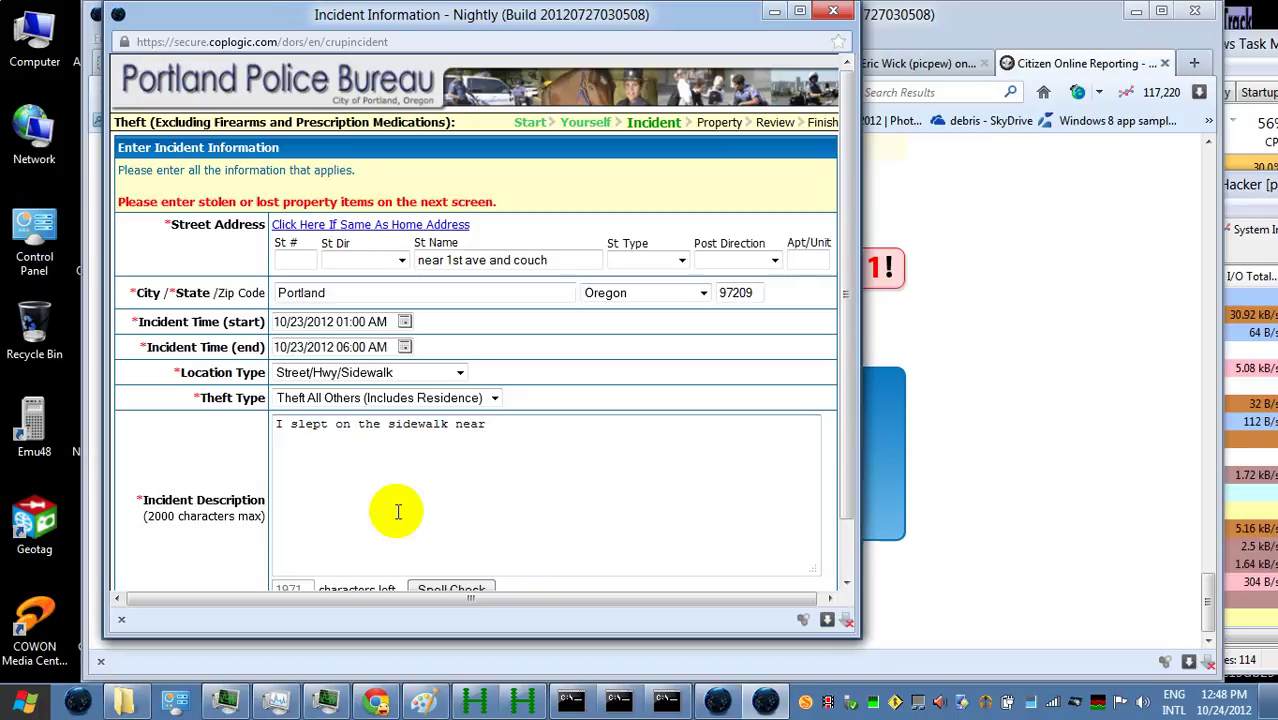
text(Peop)
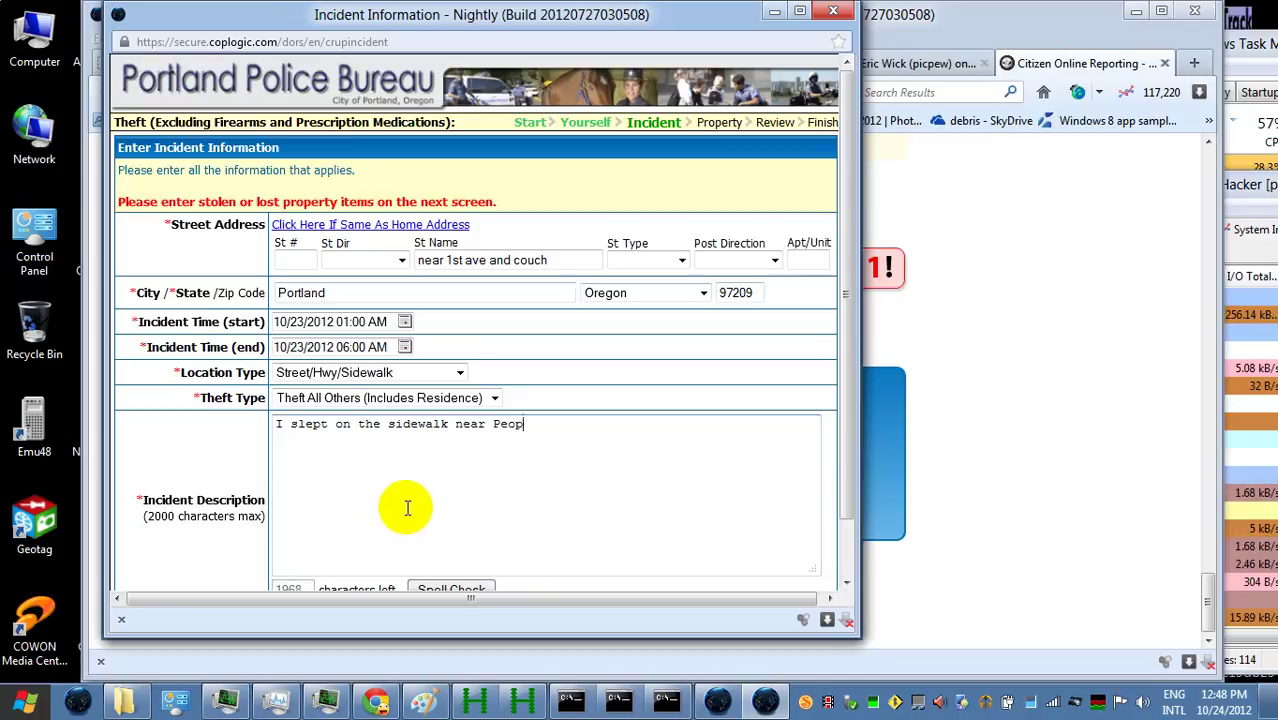
text(le's)
- Split the word "sidewalk" into "side walk" in the incident description
click(418, 494)
key(space)
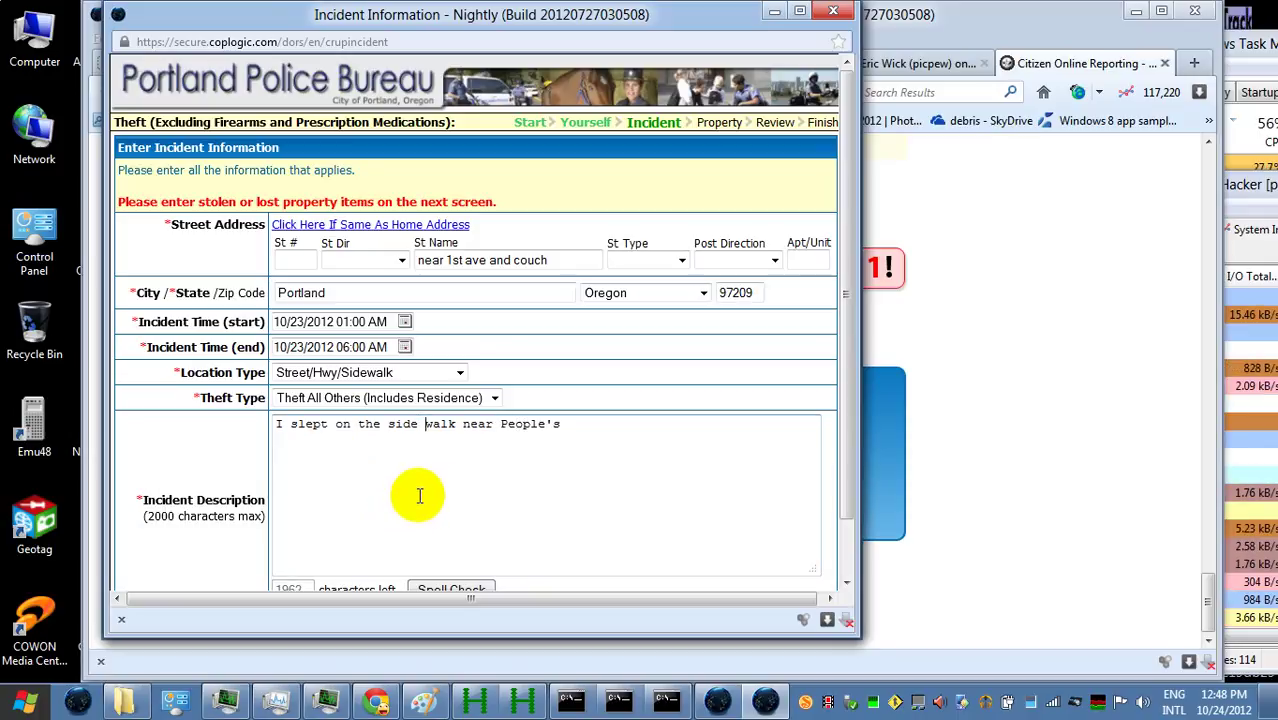
key(ctrl+shift+Left)
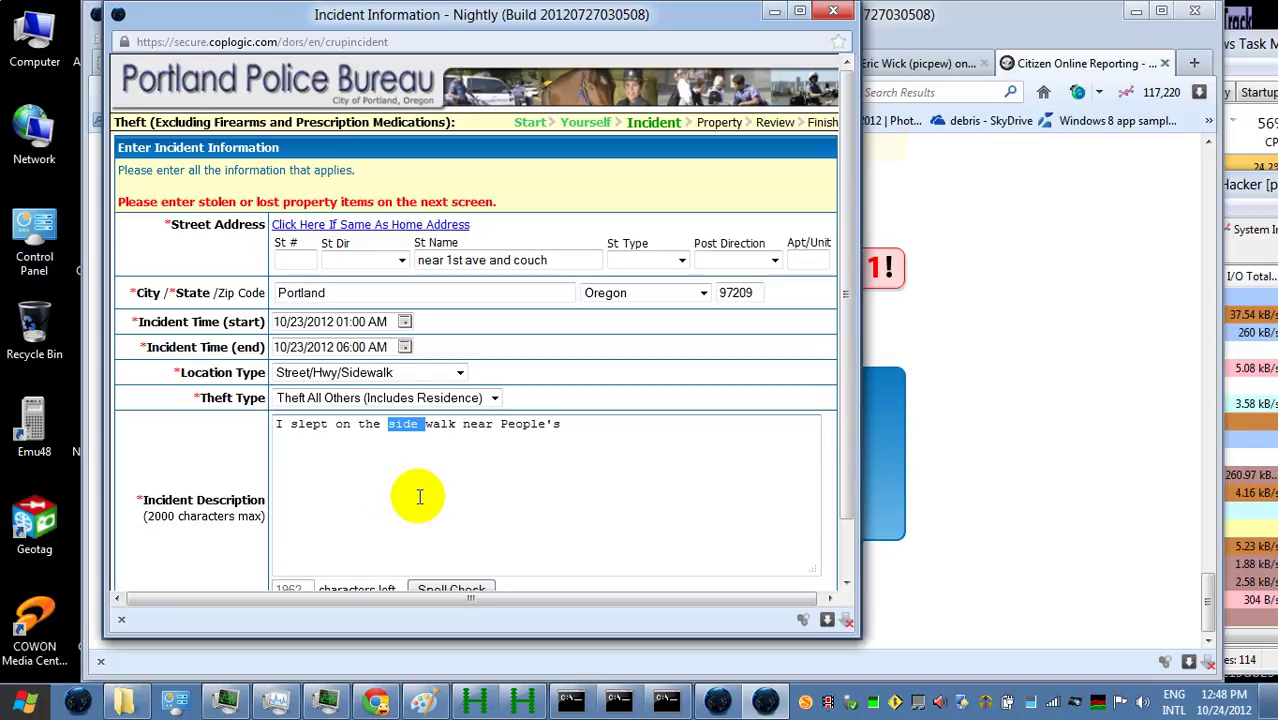
key(Right)
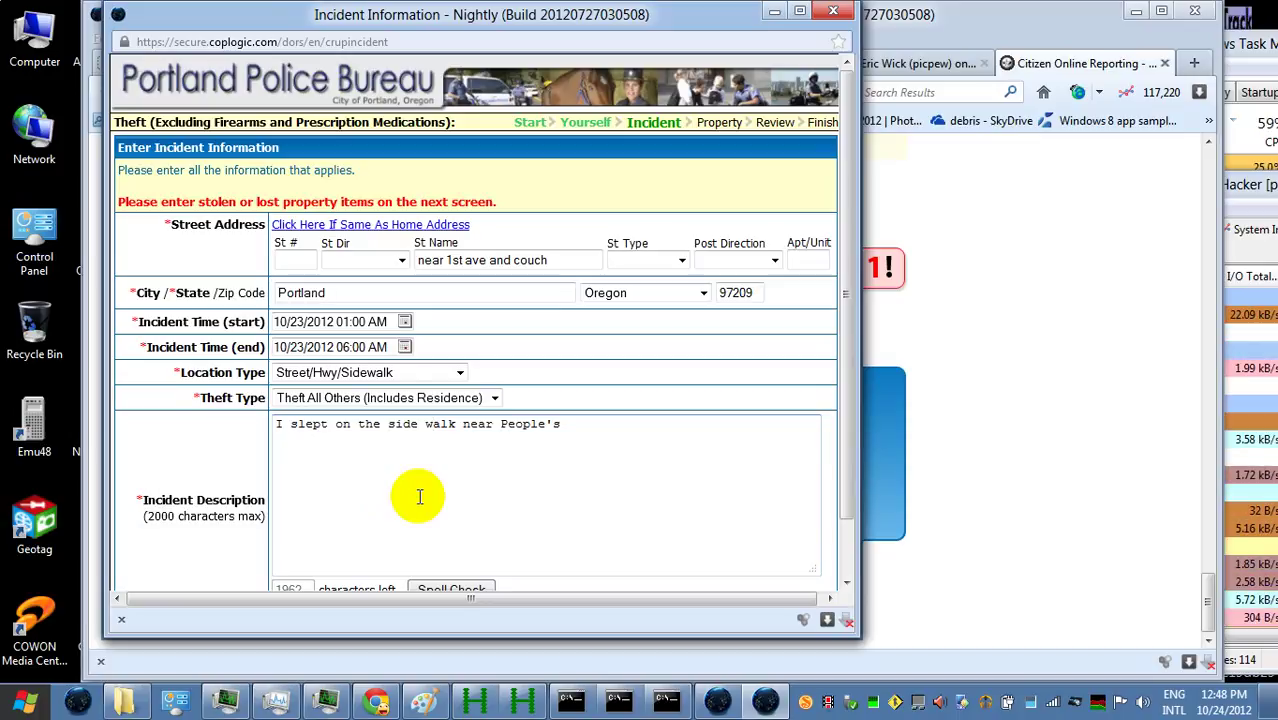
key(BackSpace)
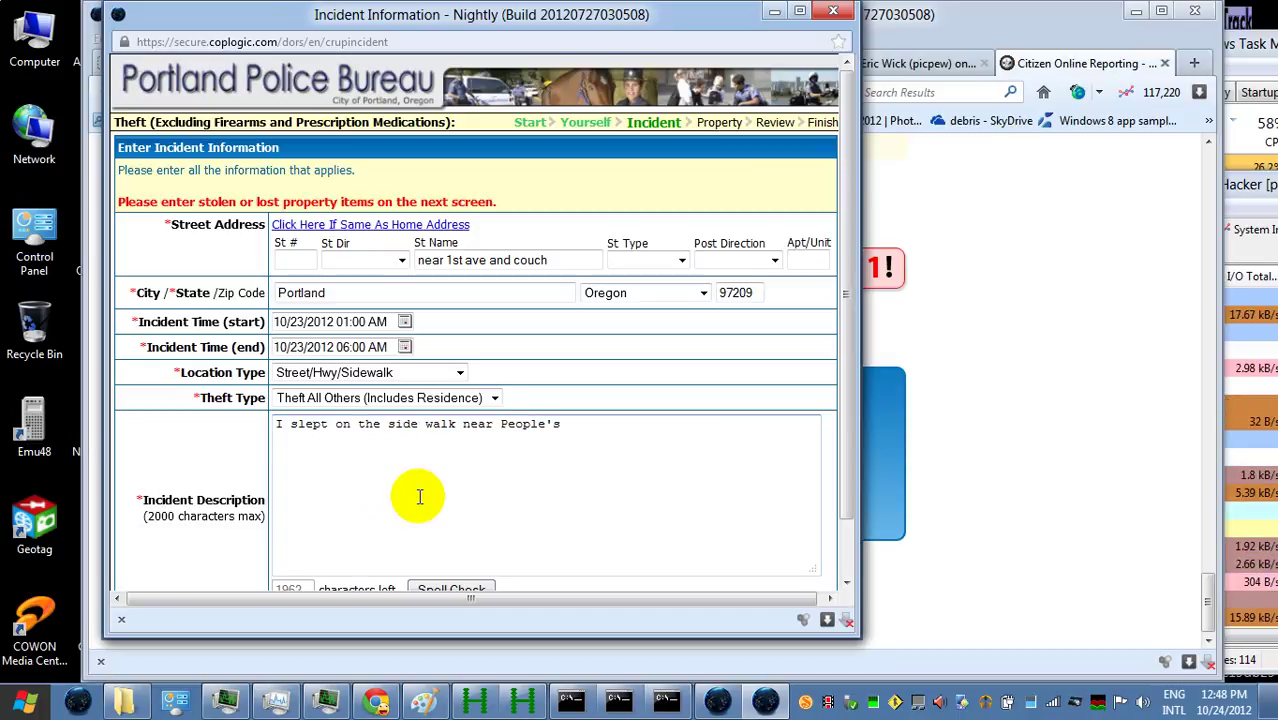
click(420, 497)
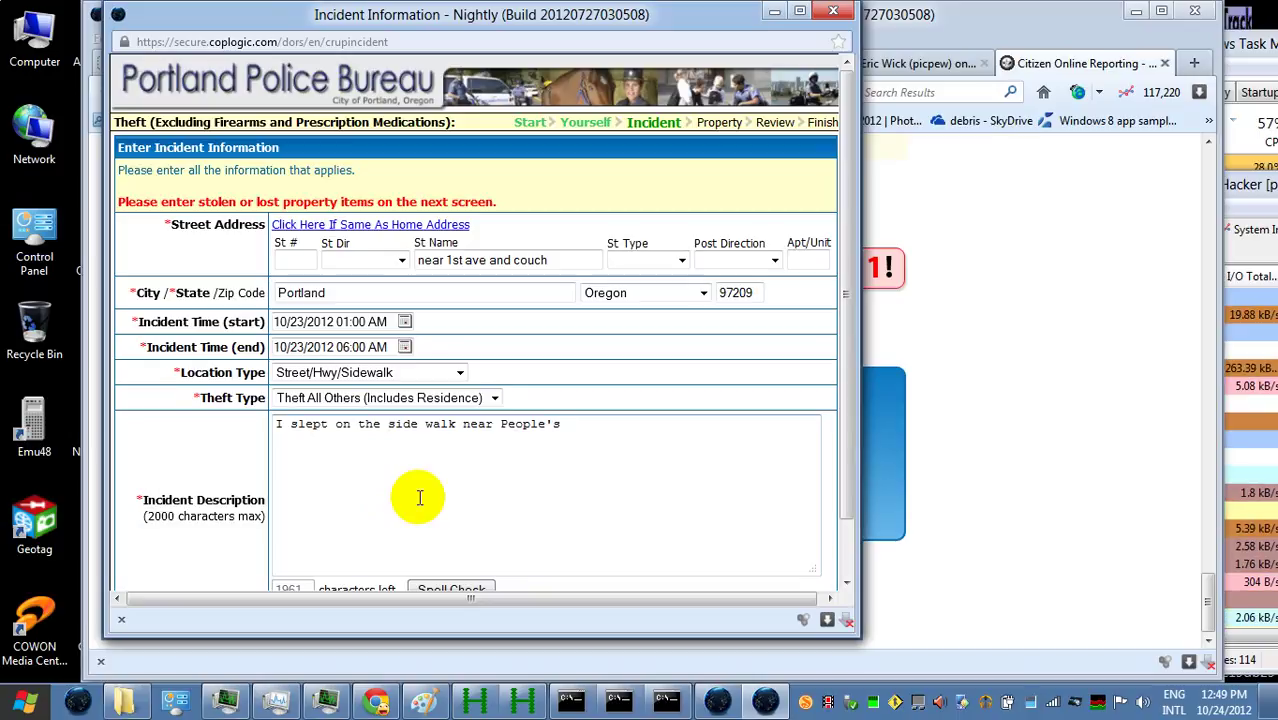
- Continue the incident description after "People's" with "Sandwich of Portland, at 1"
text(Sand)
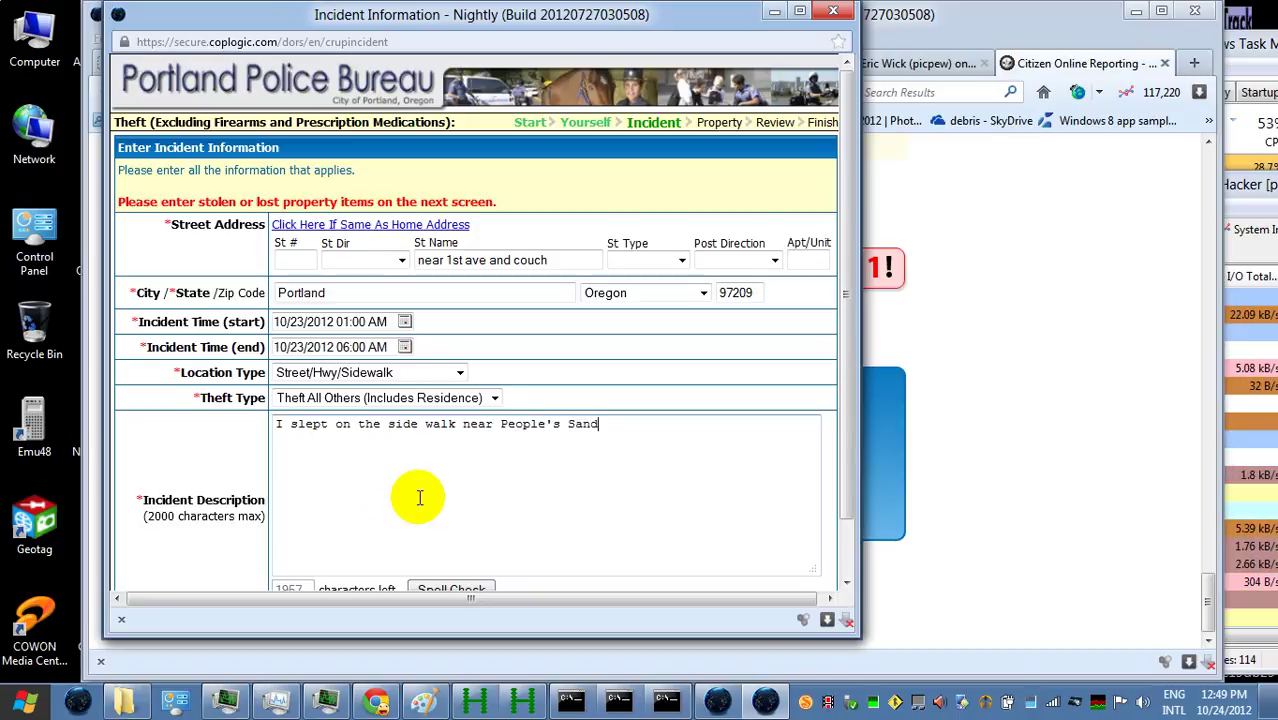
text(wich o)
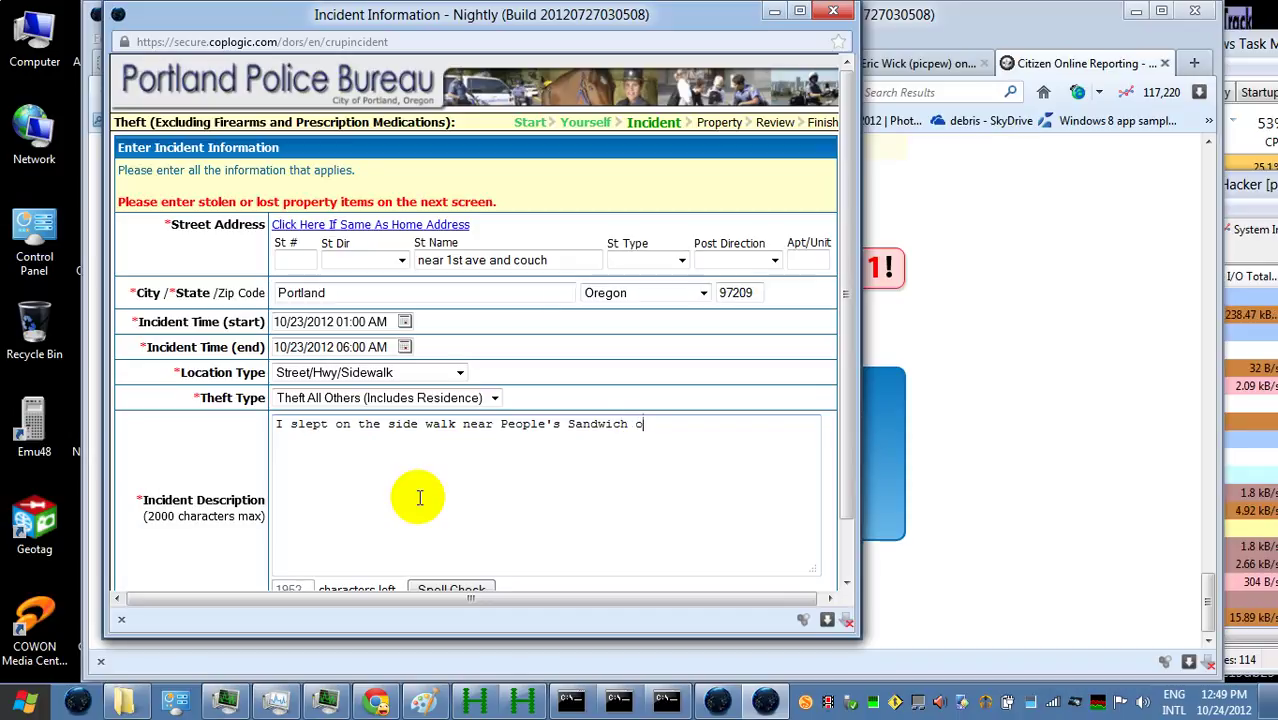
text(f Portland)
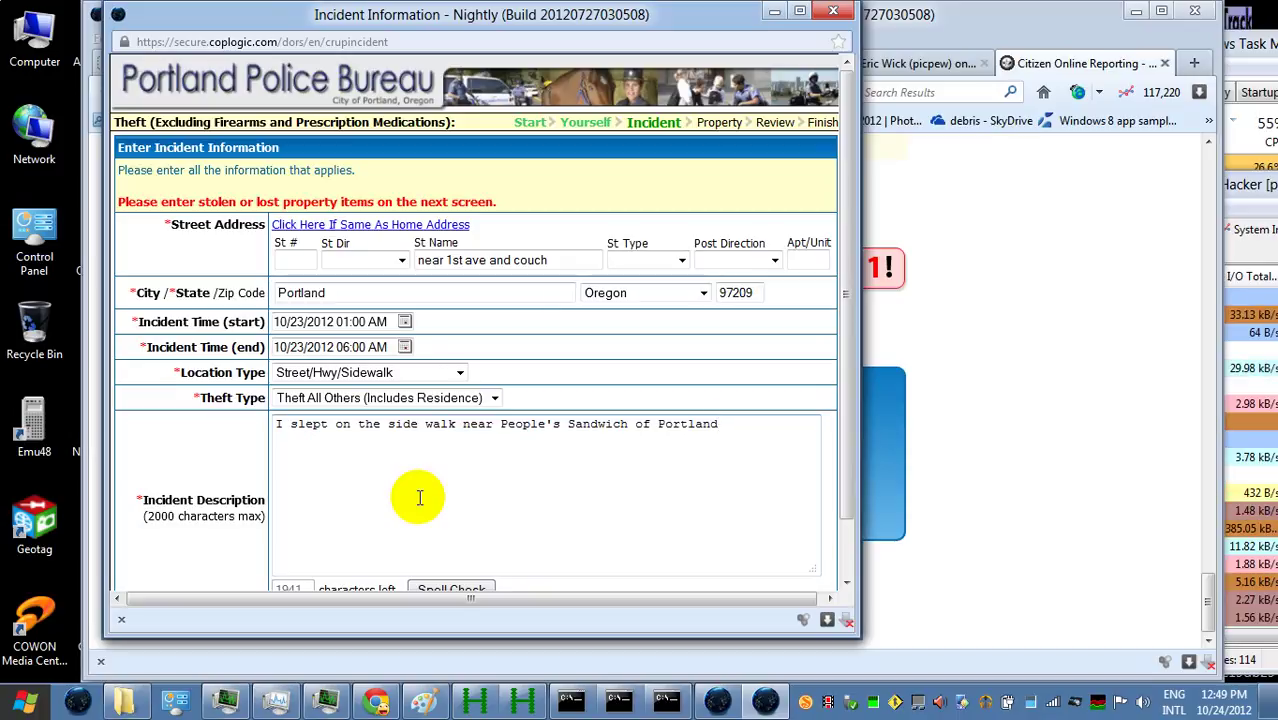
text(, at )
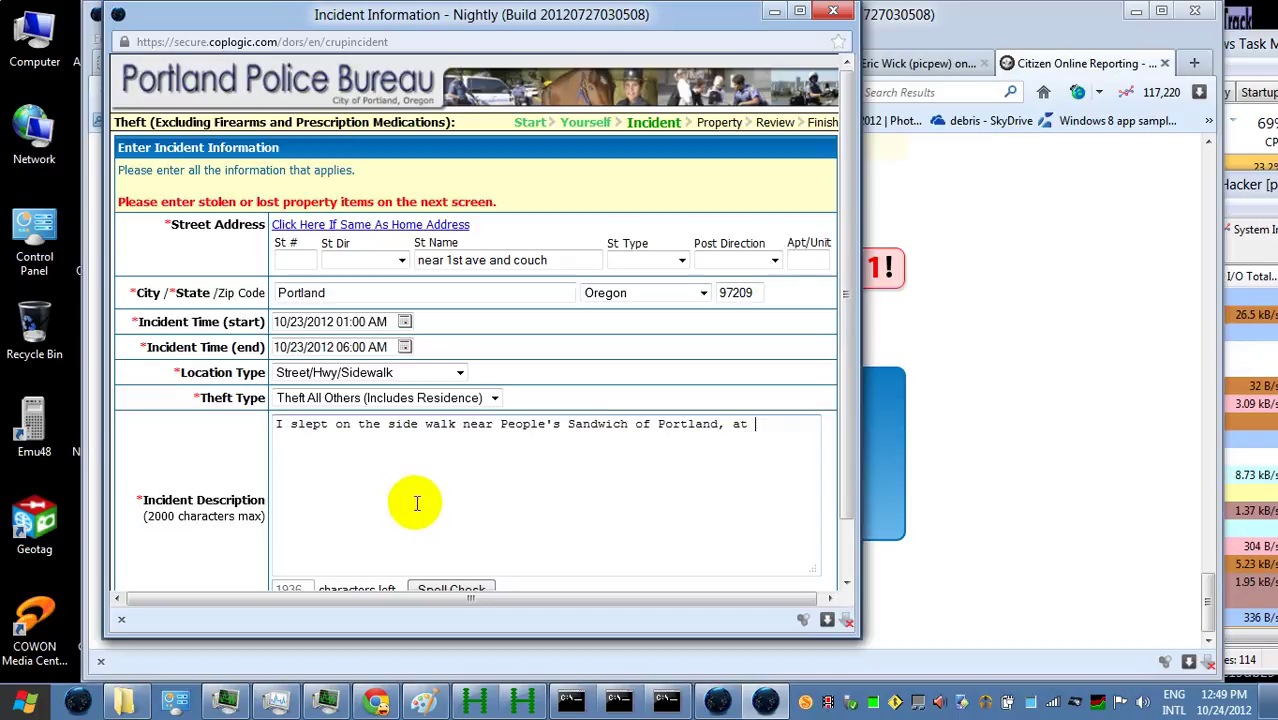
text(1)
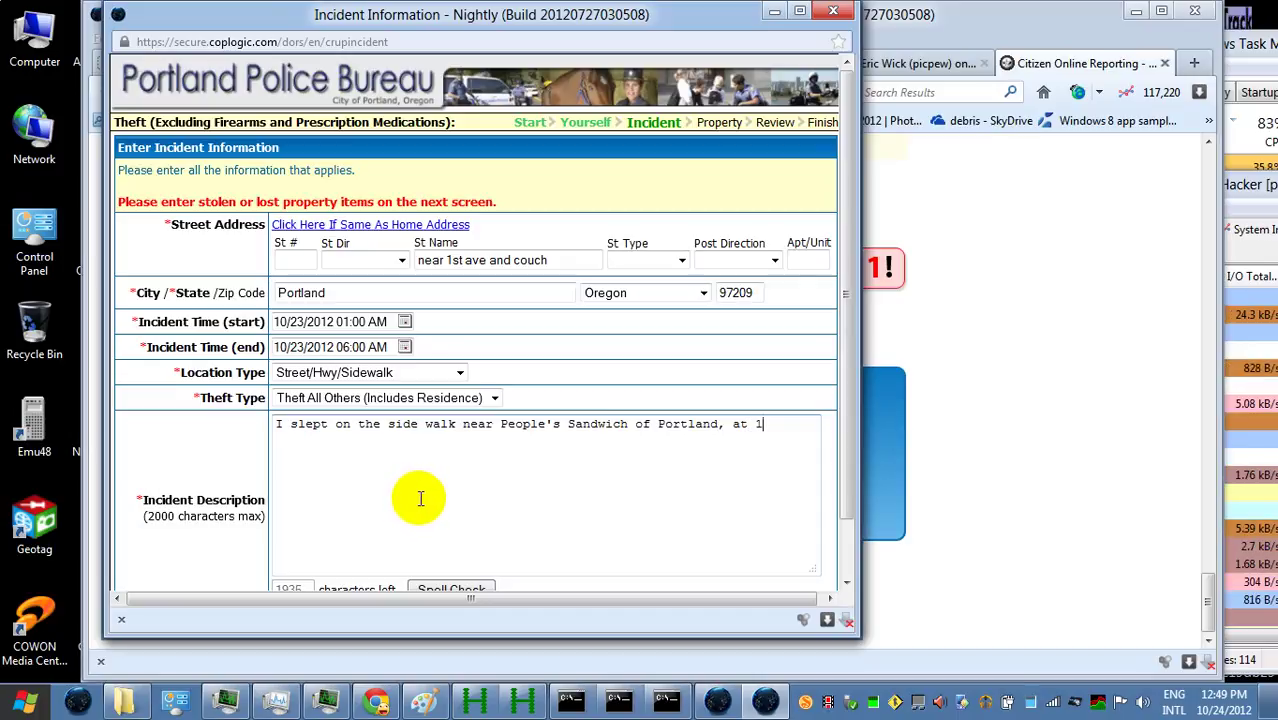
- Rejoin "side walk" into the single, correctly spelled word "sidewalk" in the incident description
key(Home)
key(ctrl+Right)
key(ctrl+Right)
key(ctrl+Right)
key(ctrl+Right)
key(ctrl+Right)
key(BackSpace)
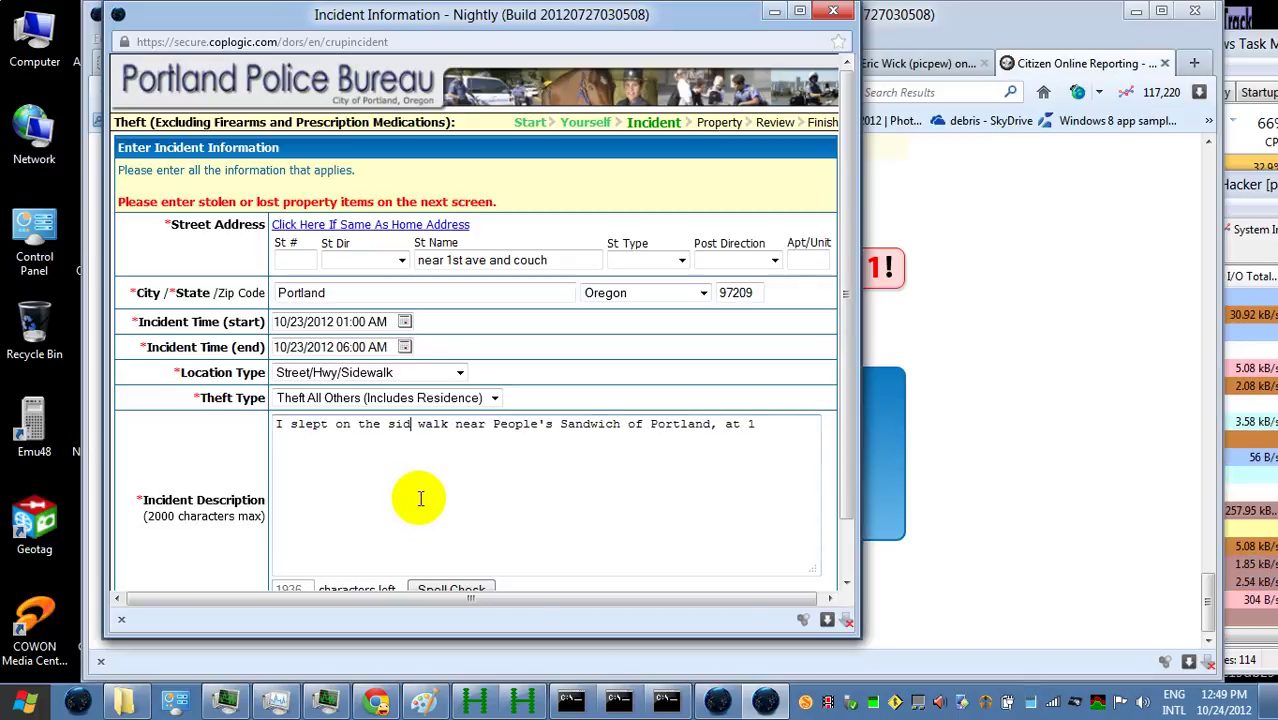
text(e)
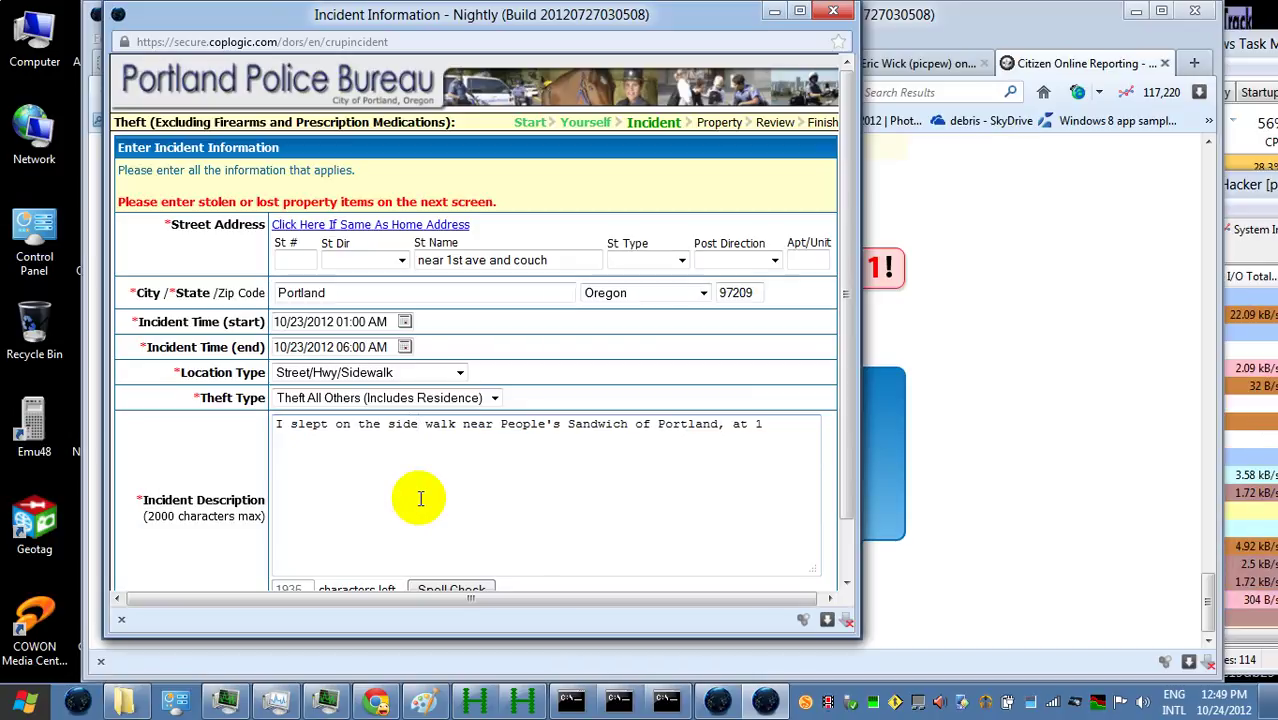
key(Delete)
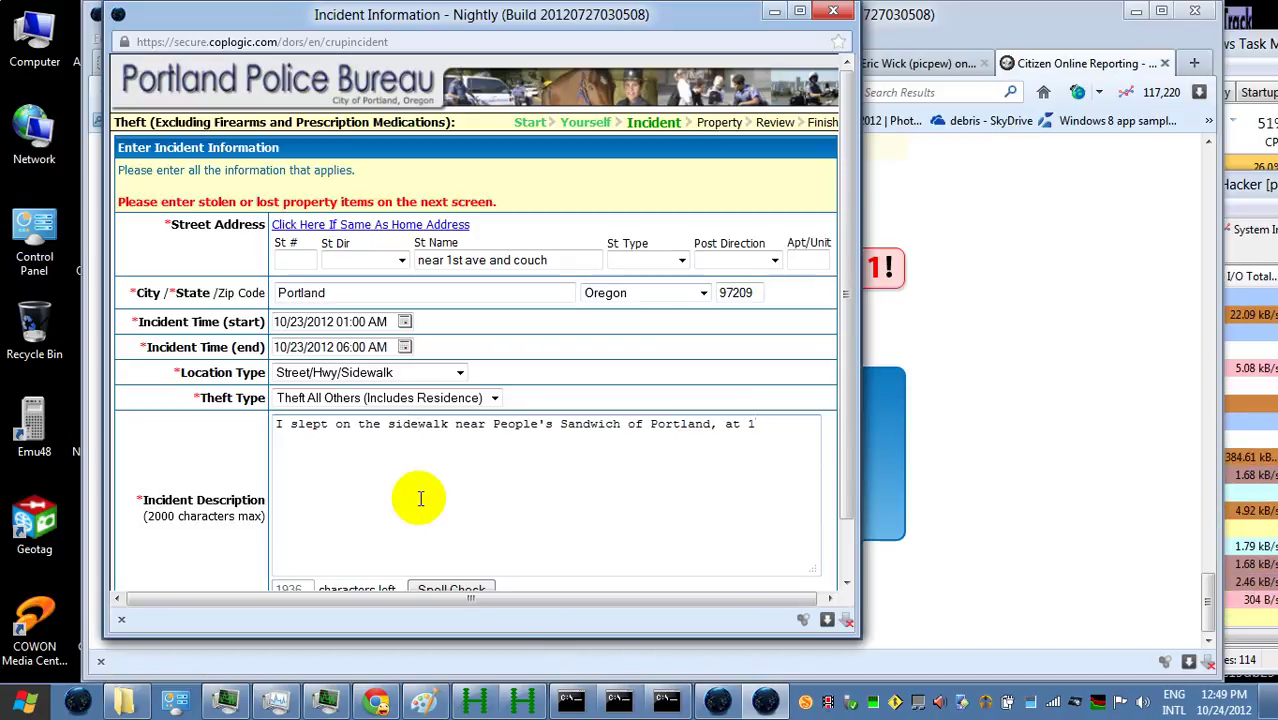
key(ctrl+a)
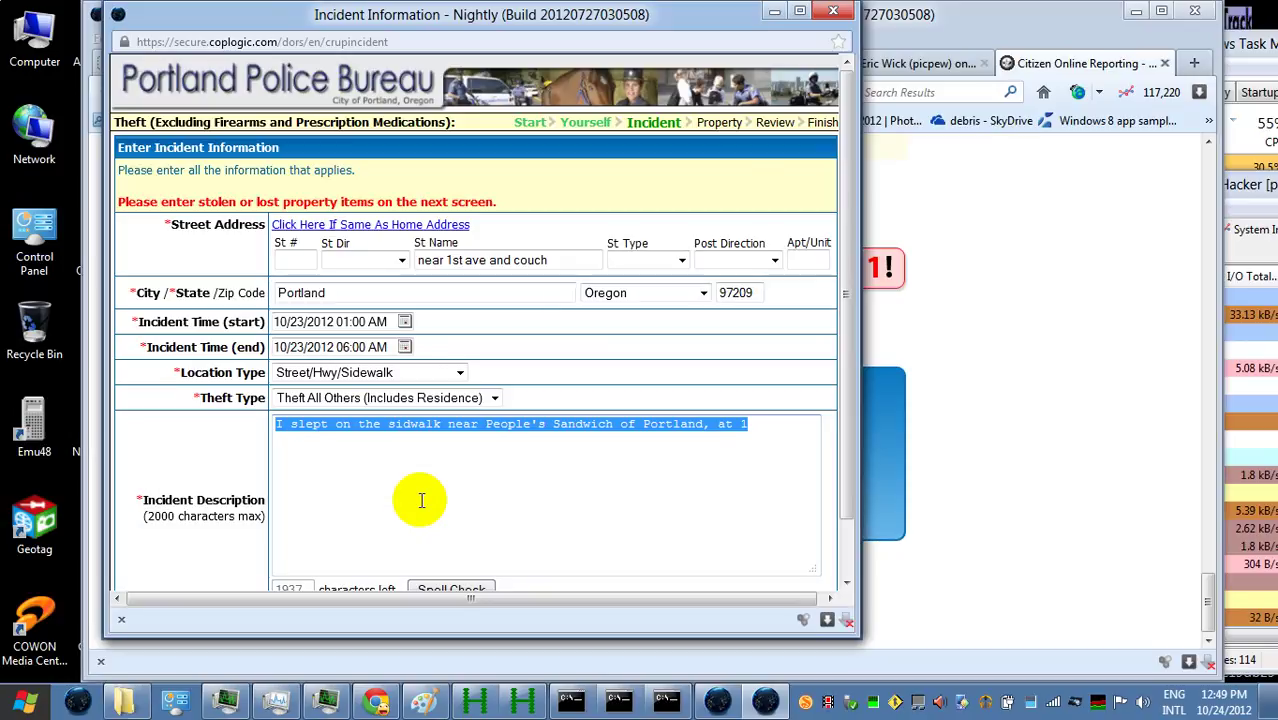
click(421, 500)
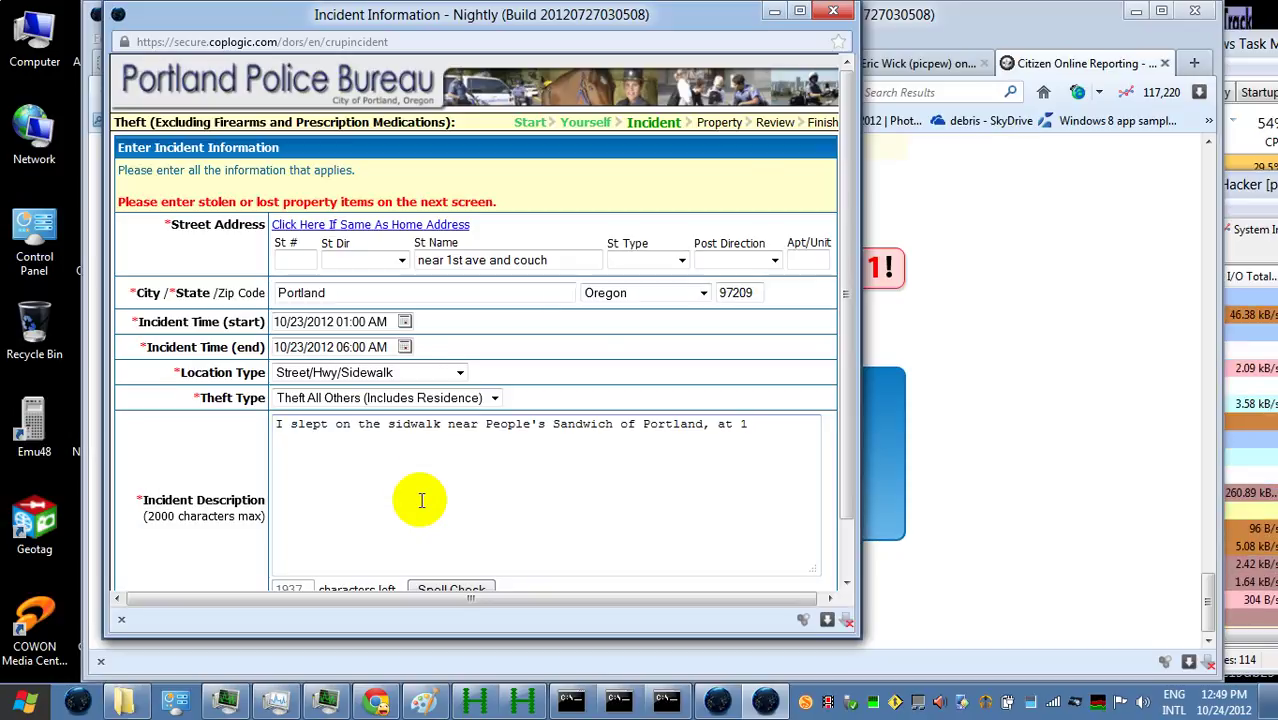
click(410, 426)
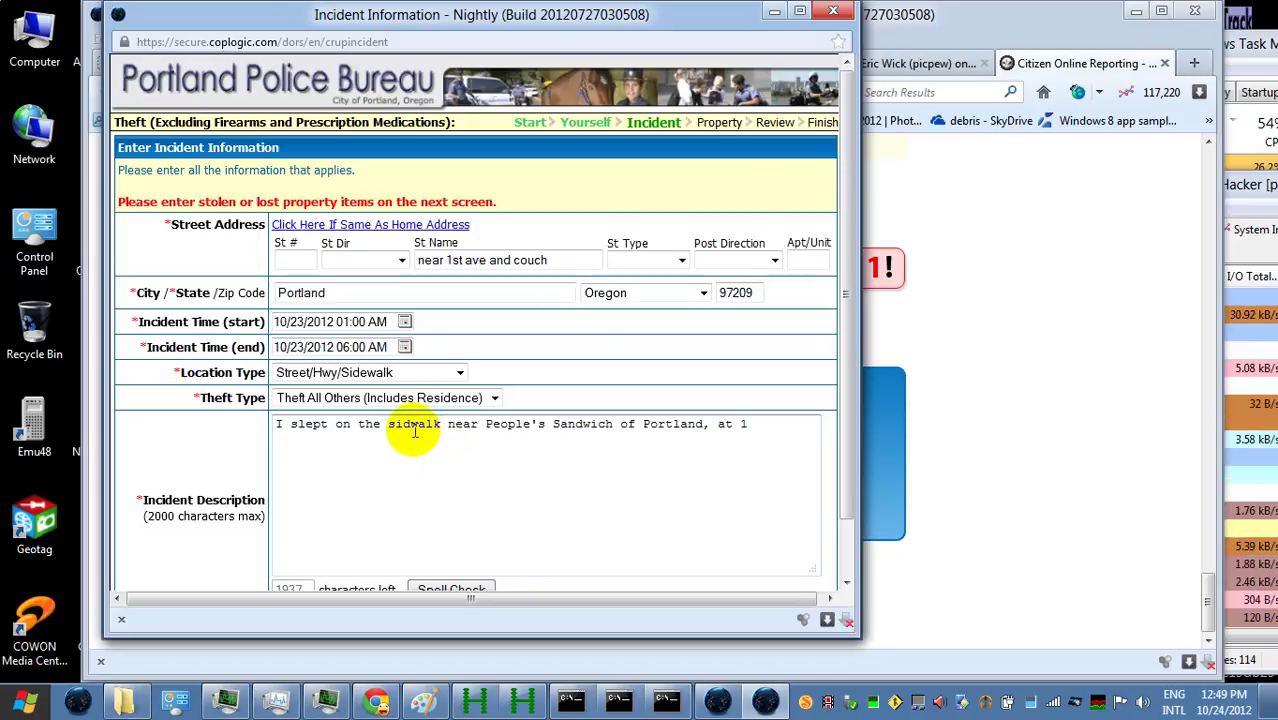
text(e)
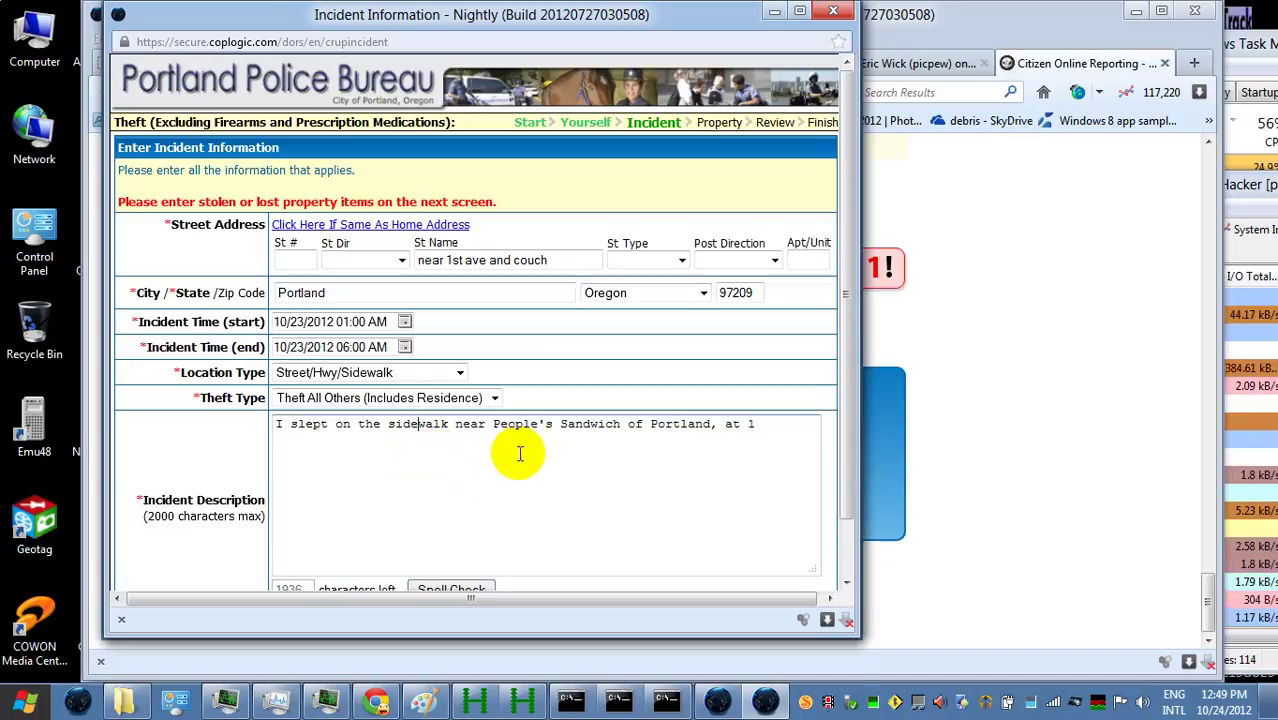
- Replace the "1" at the end of the incident description with "First Avenue and Couch Street"
double_click(751, 424)
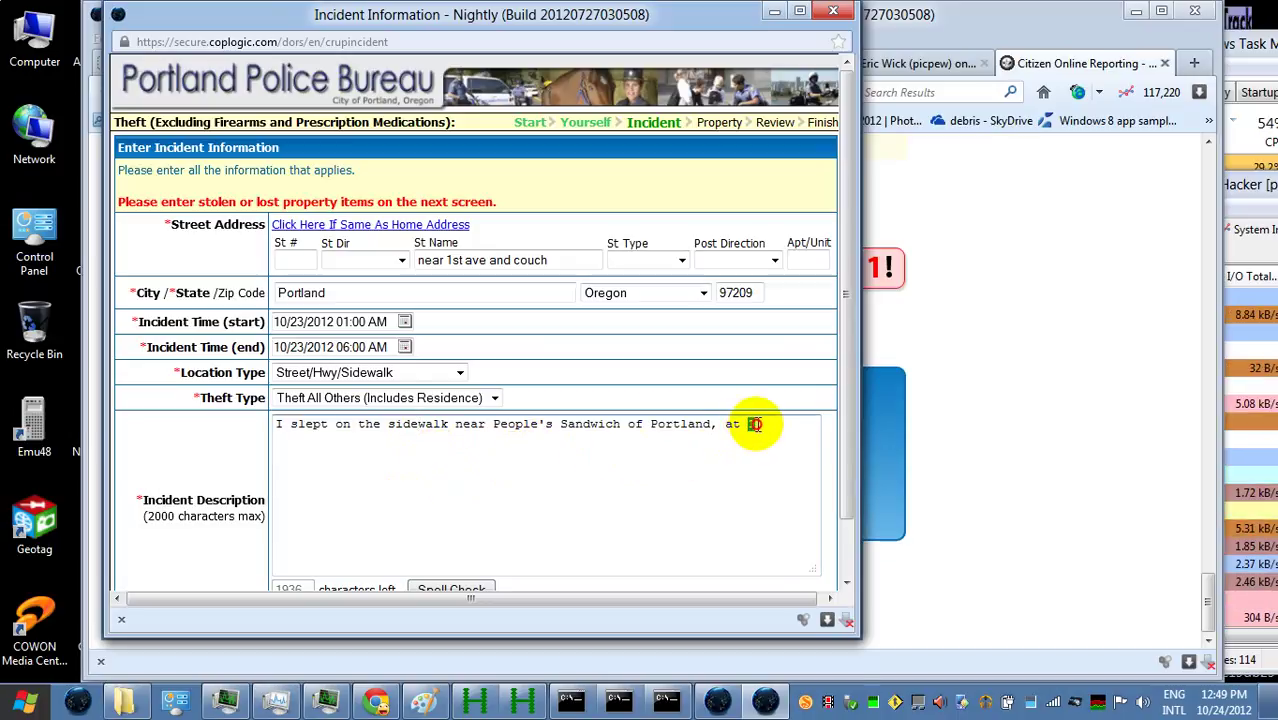
text(First)
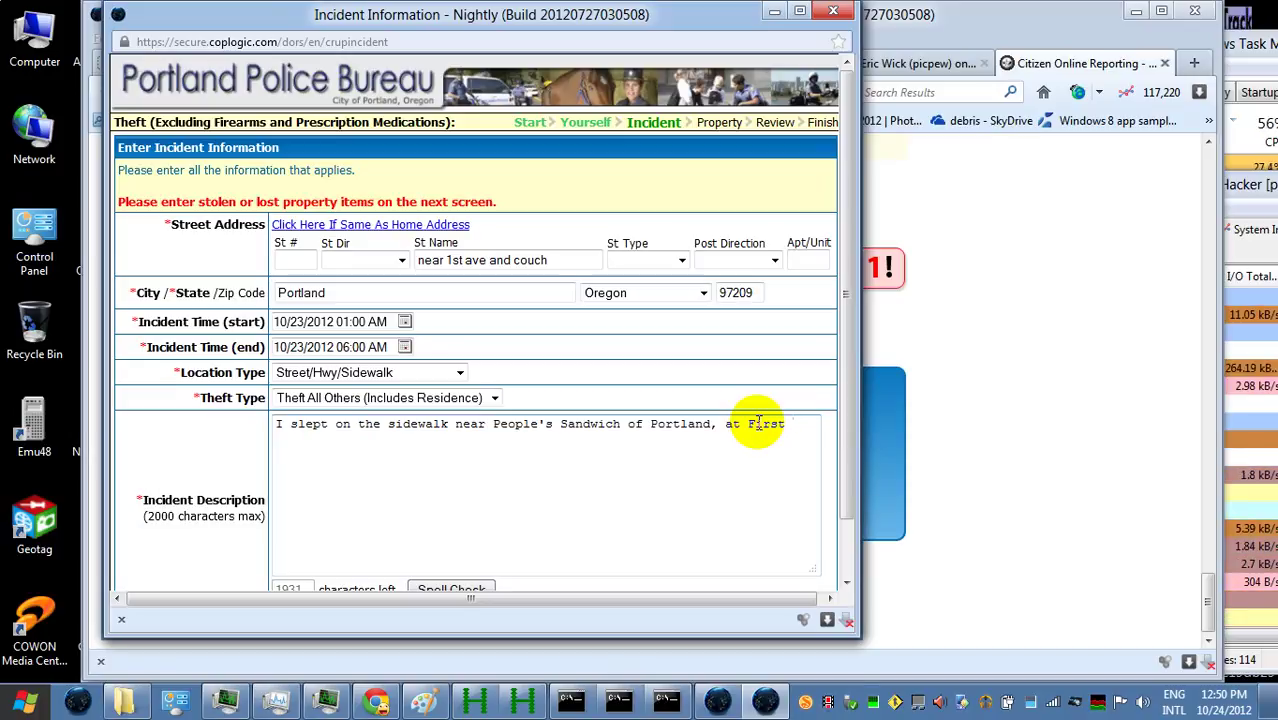
text(Avenue)
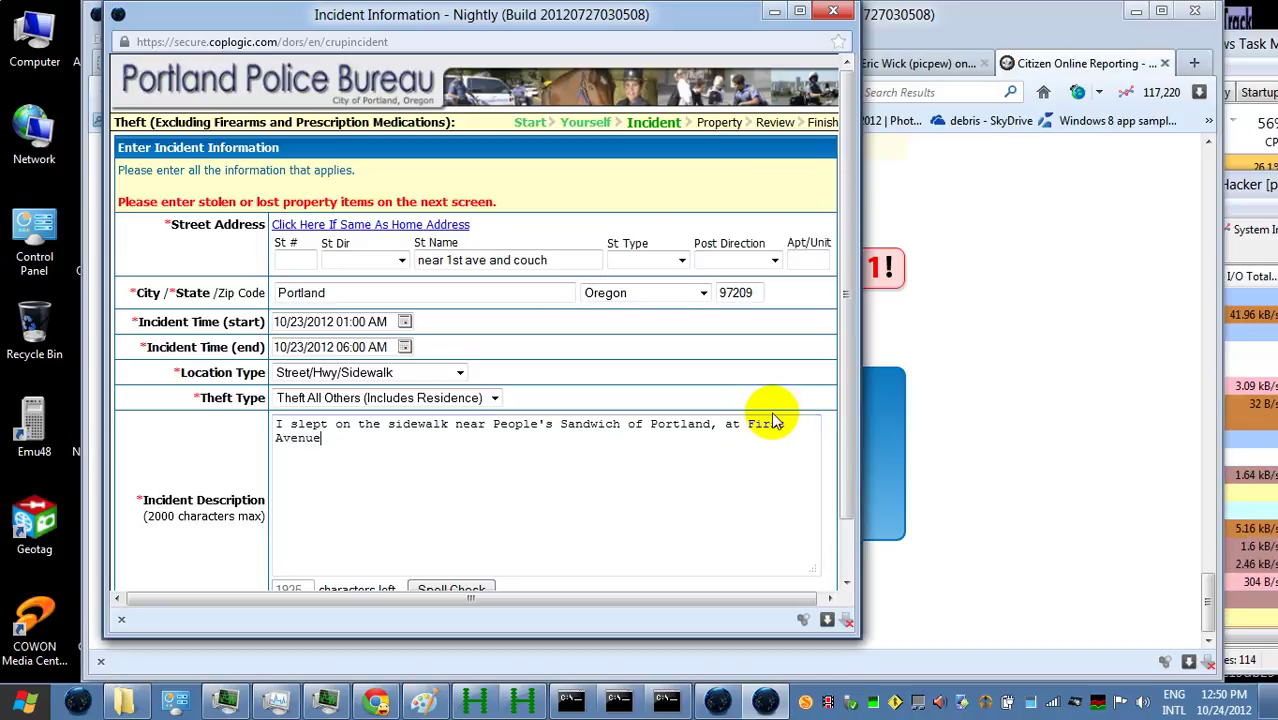
text( and)
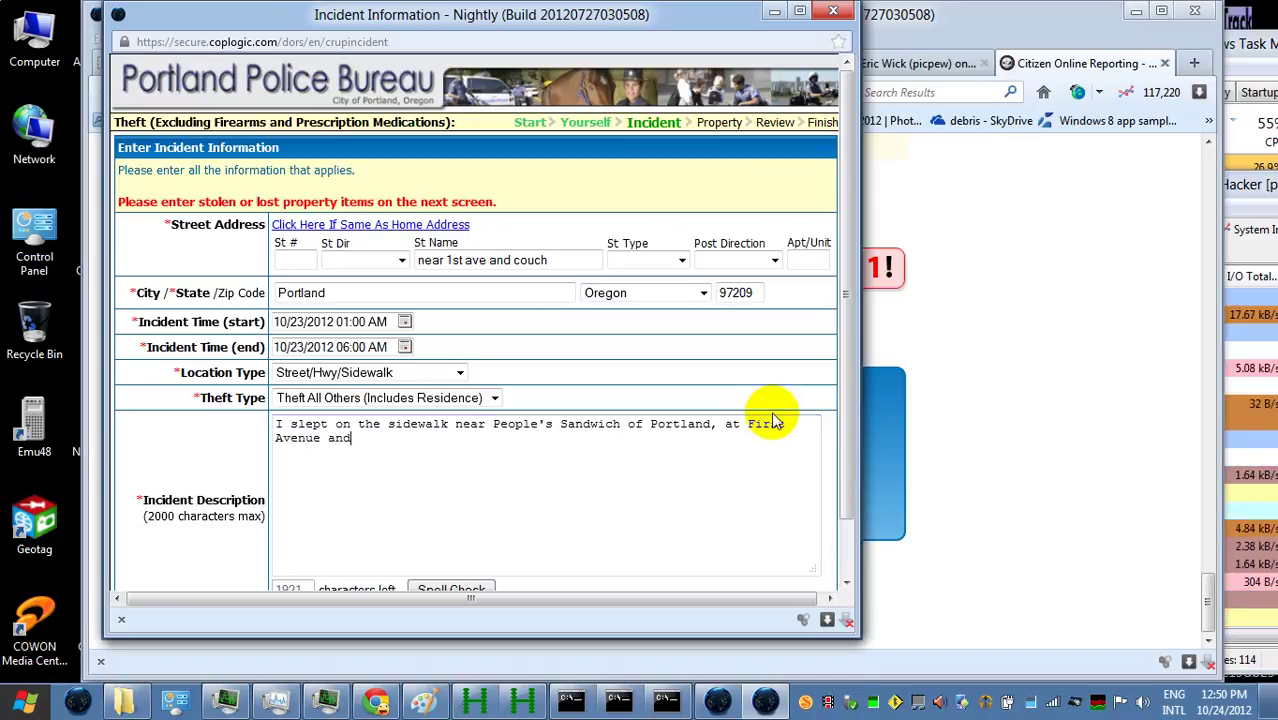
text( Couch )
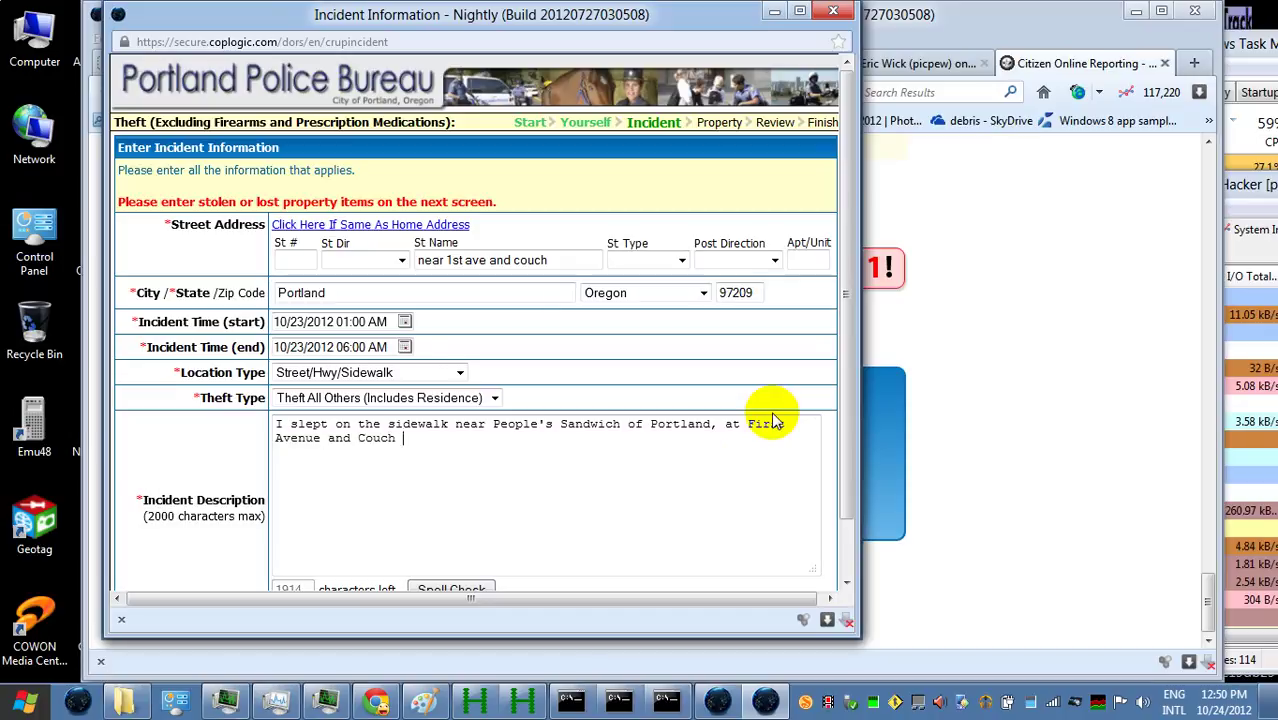
text(Street)
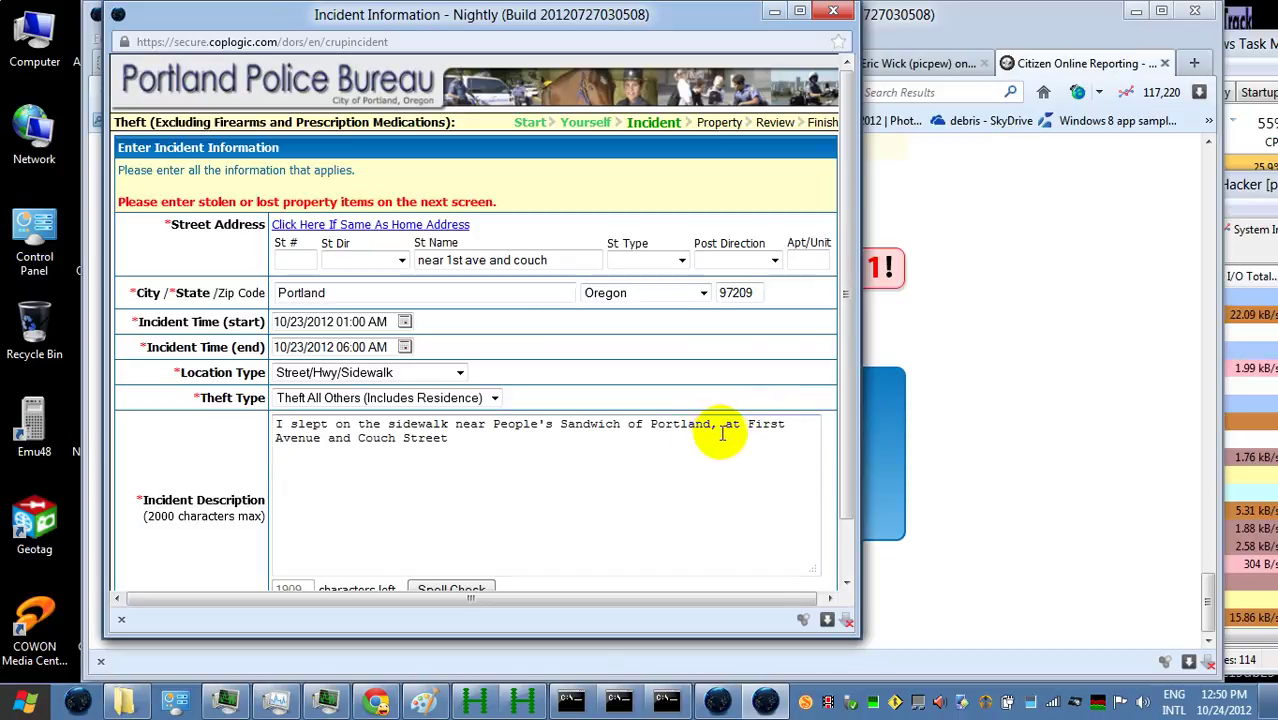
- Replace ", at" after "Portland" in the incident description with a period
click(742, 425)
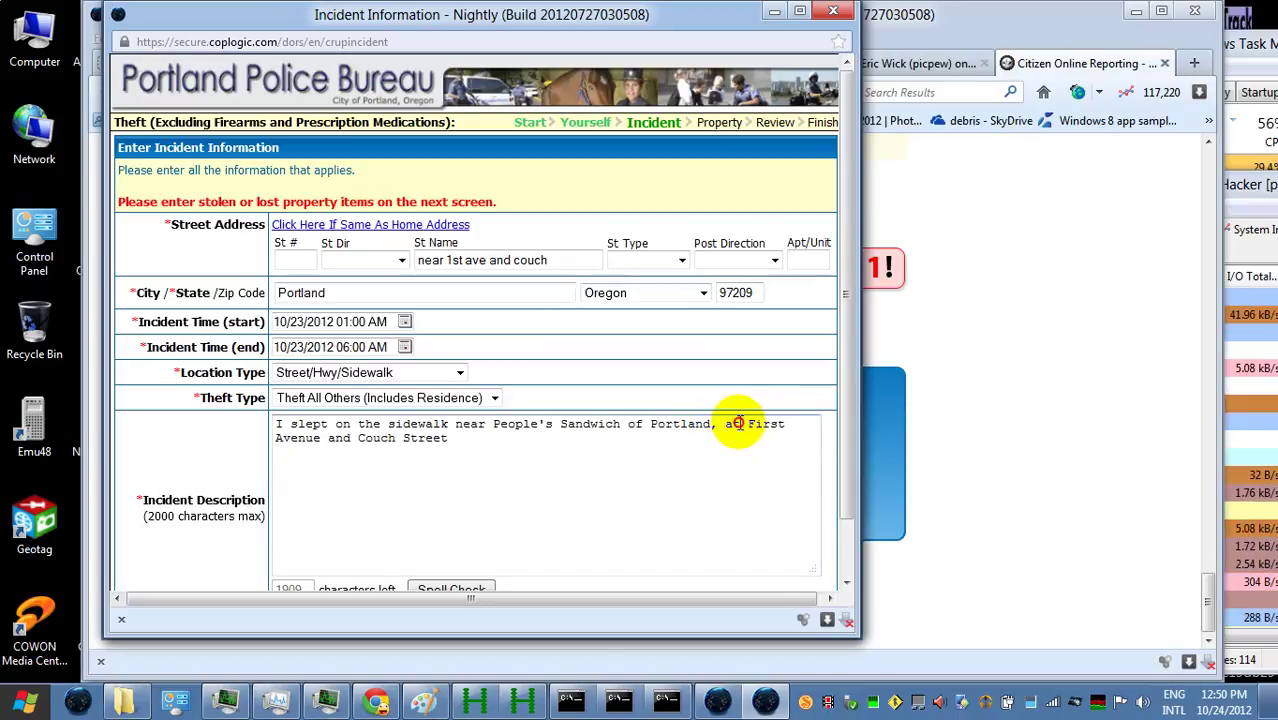
key(ctrl+shift+End)
drag(713, 430, 727, 428)
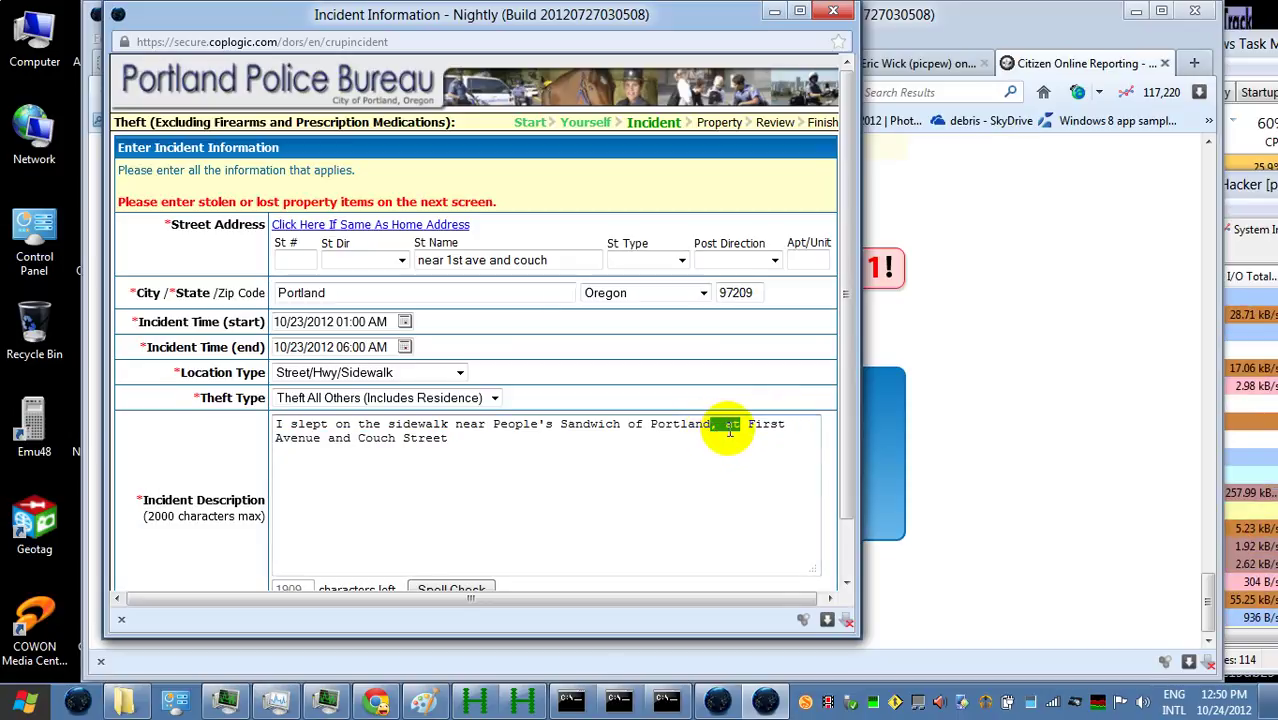
text(.)
click(727, 428)
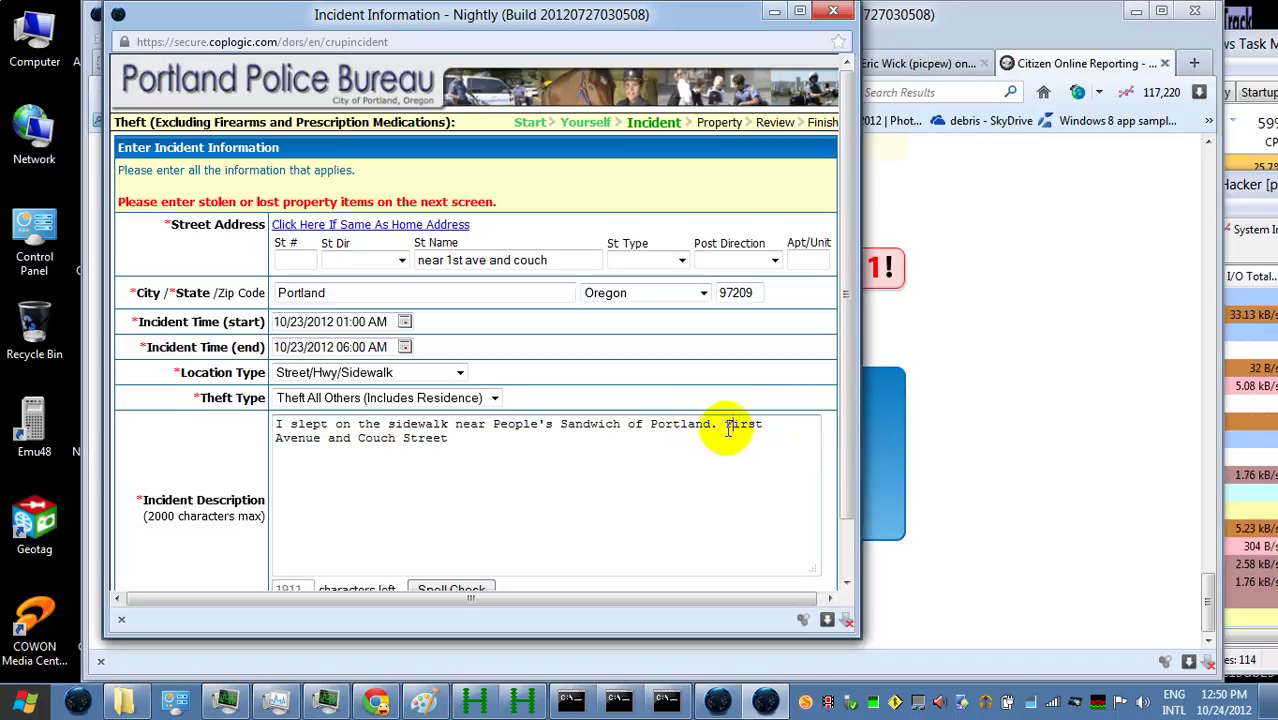
- Insert "It was near" followed by a space before "First Avenue" in the incident description
text(It wa)
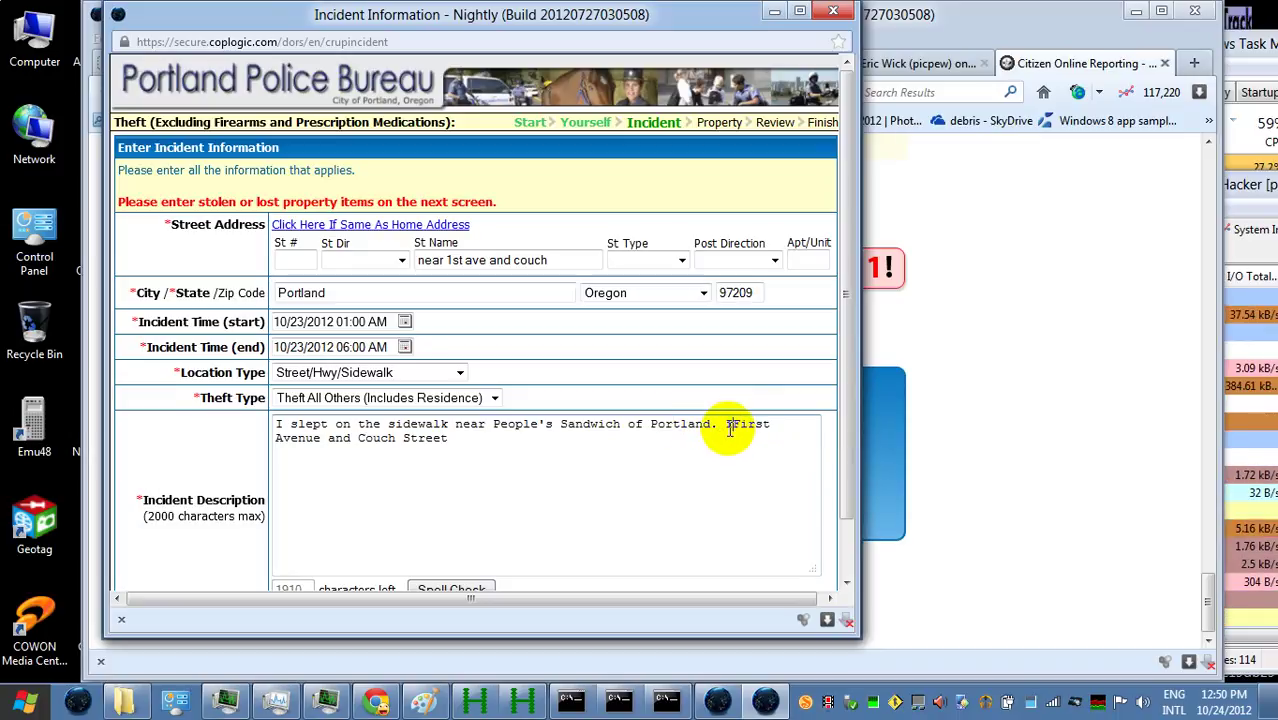
text(s near)
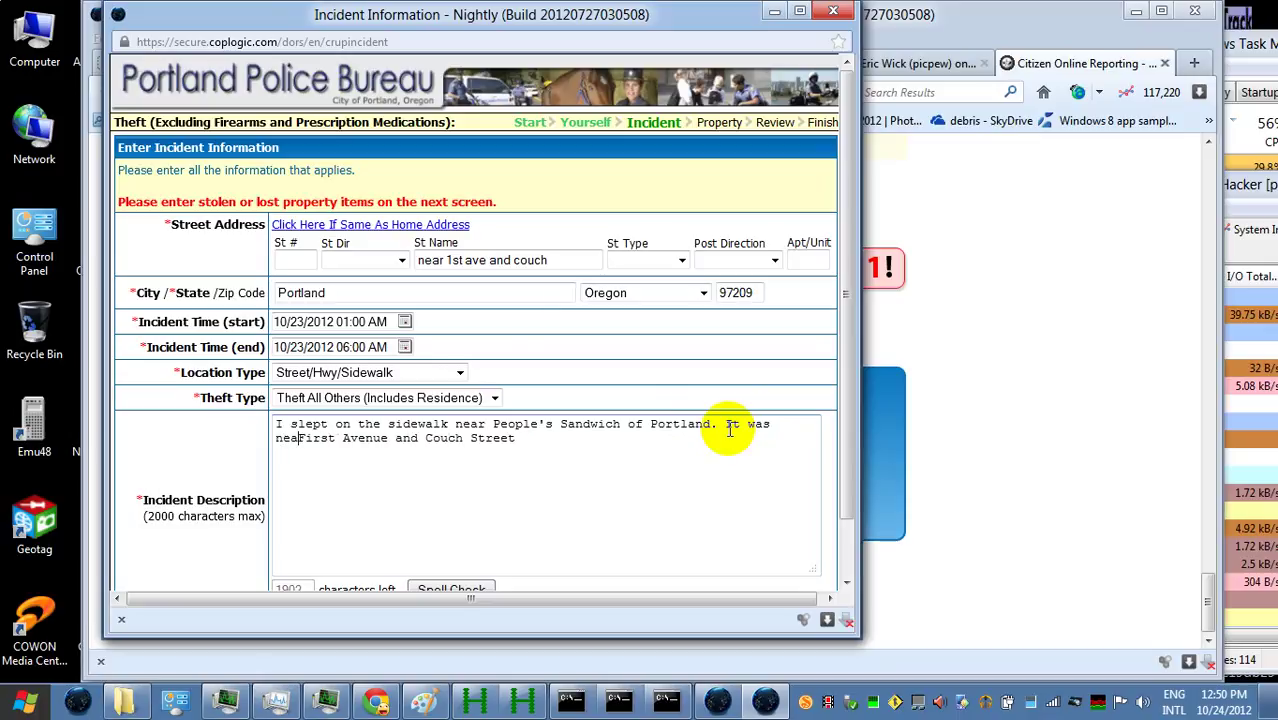
key(ctrl+a)
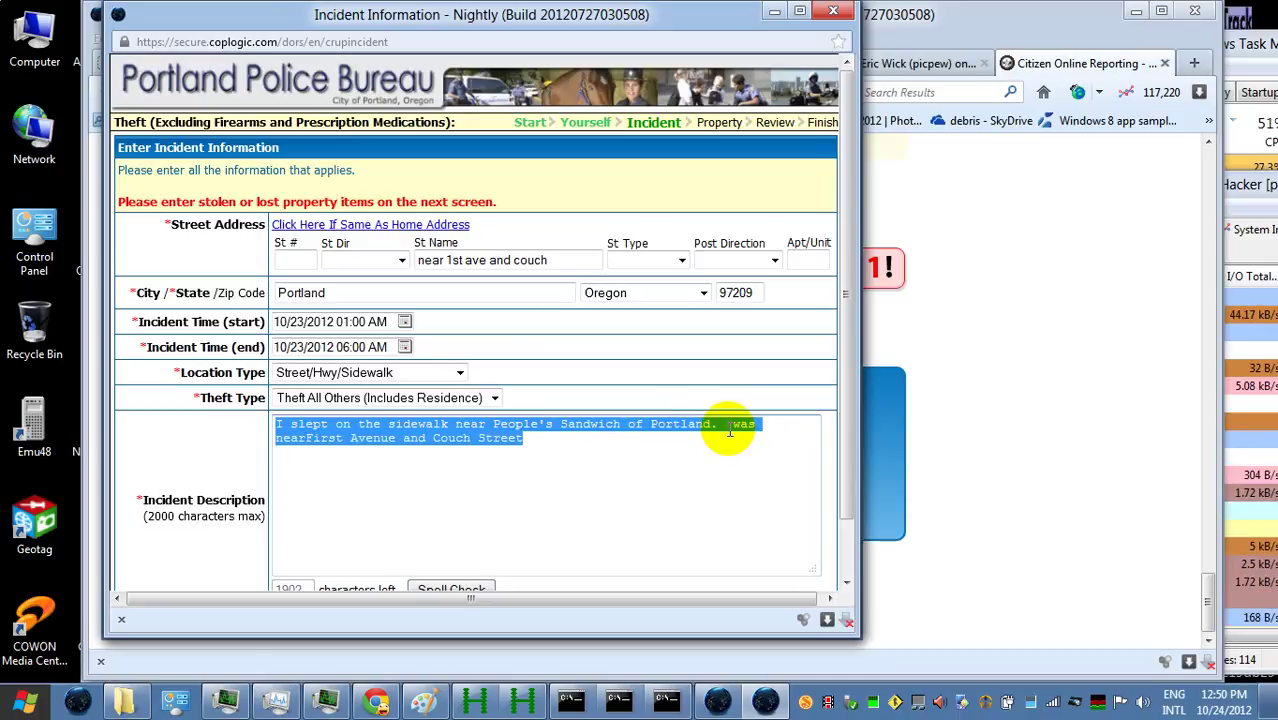
click(730, 430)
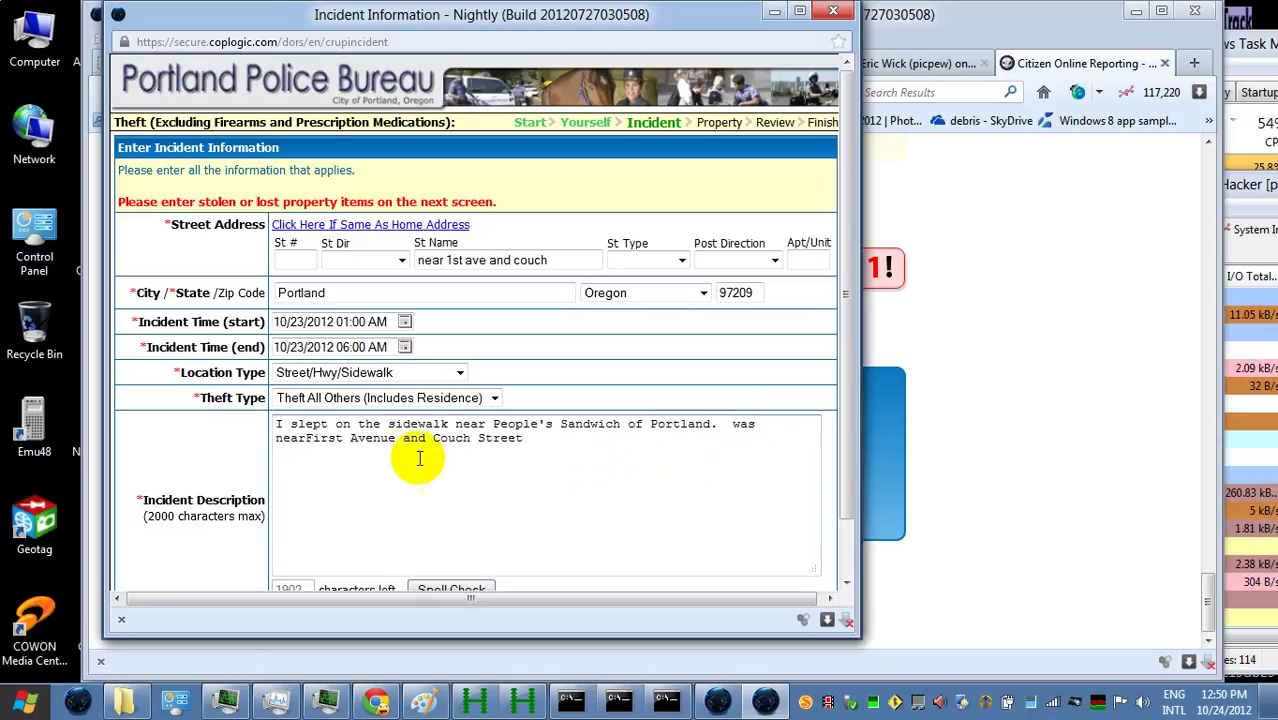
click(305, 440)
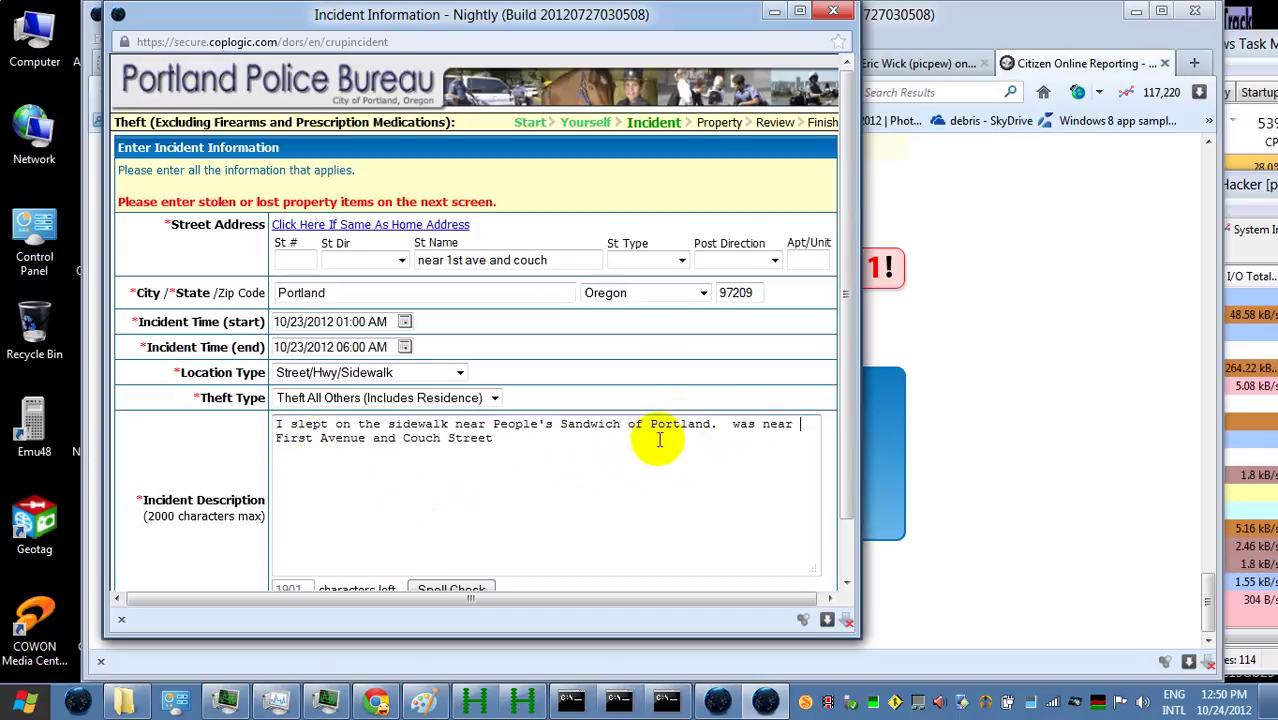
- Restore the missing word "It" before "was near" in the second sentence of the incident description
key(ctrl+shift+Left)
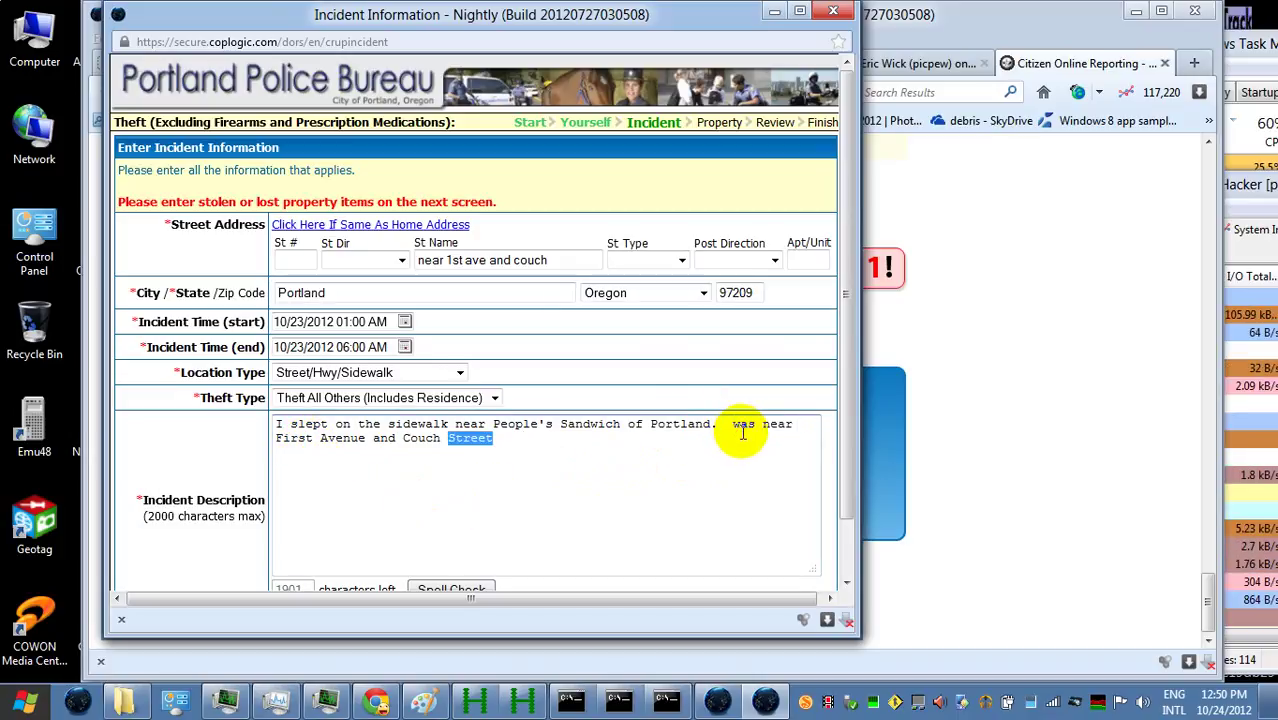
text(I)
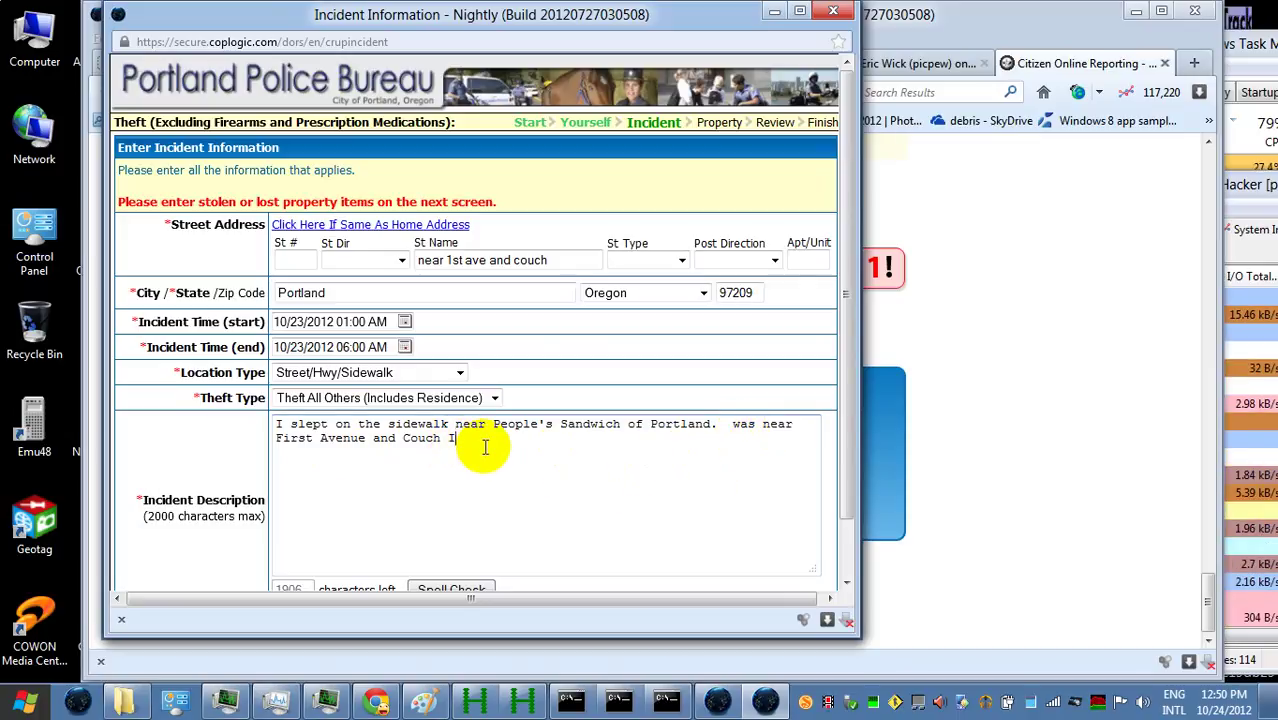
key(BackSpace)
click(728, 424)
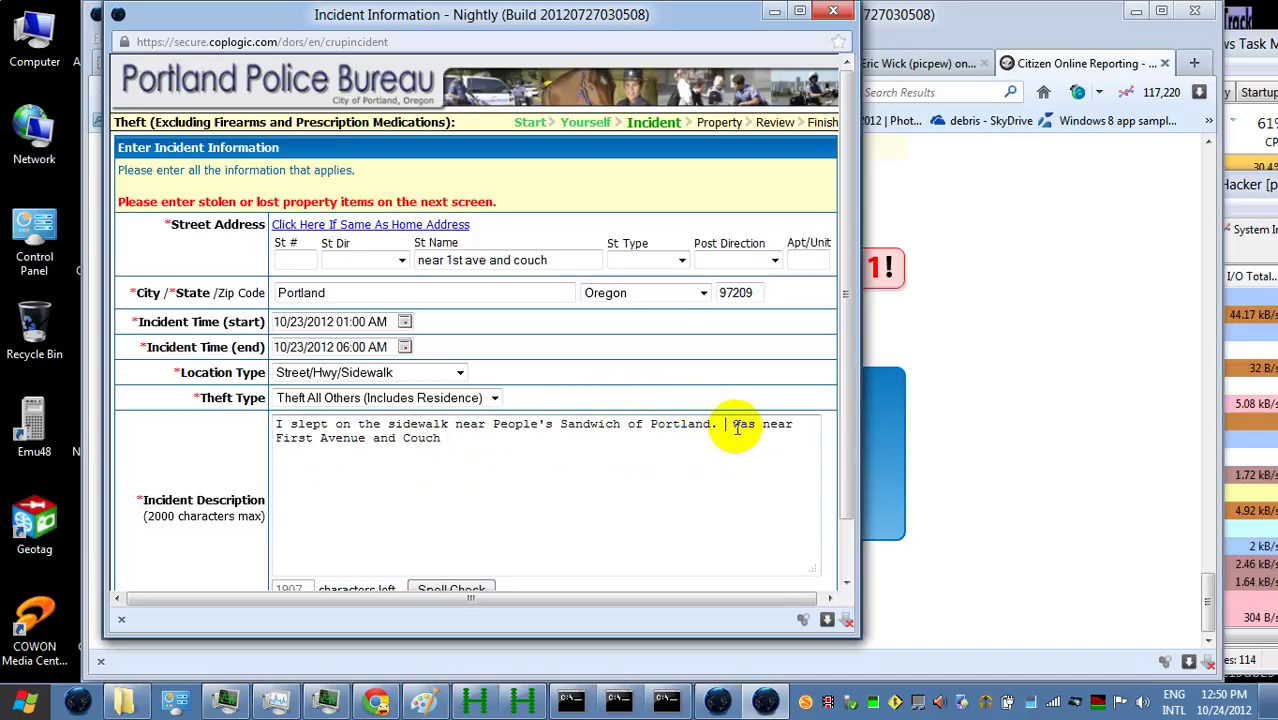
text(It)
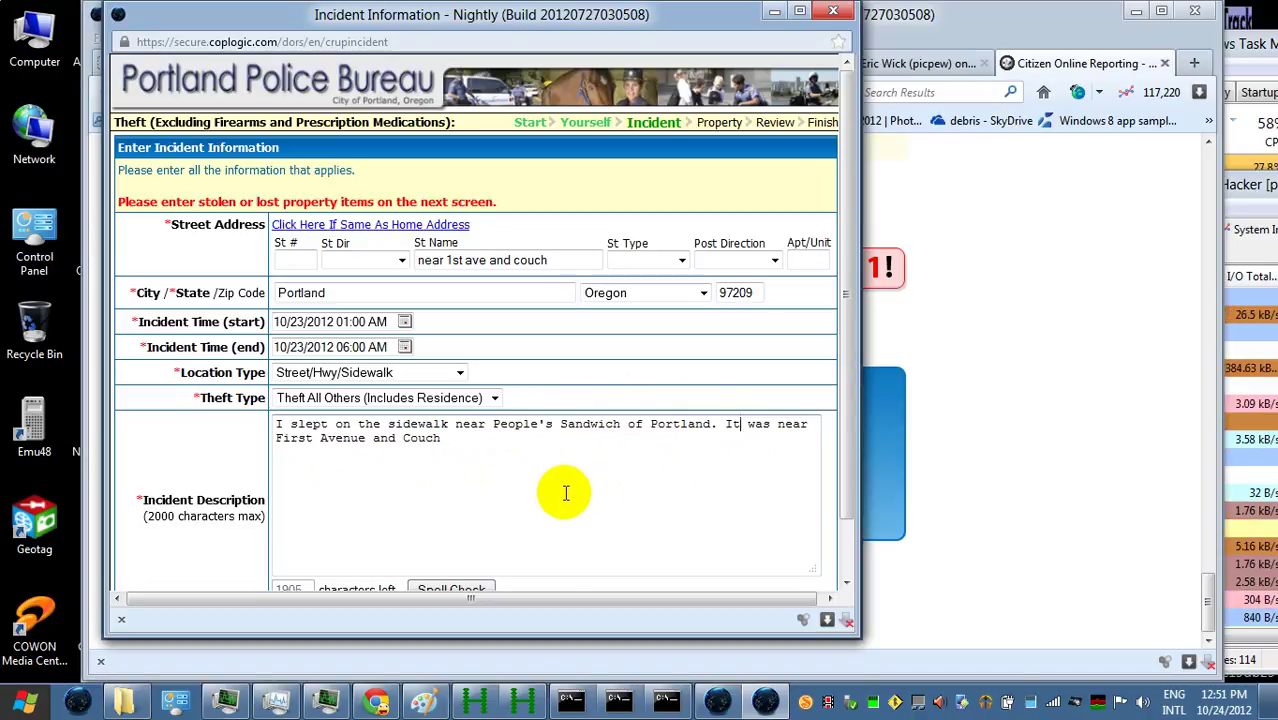
- Complete the second sentence of the incident description after "Couch" with "Street."
click(485, 437)
text(Street)
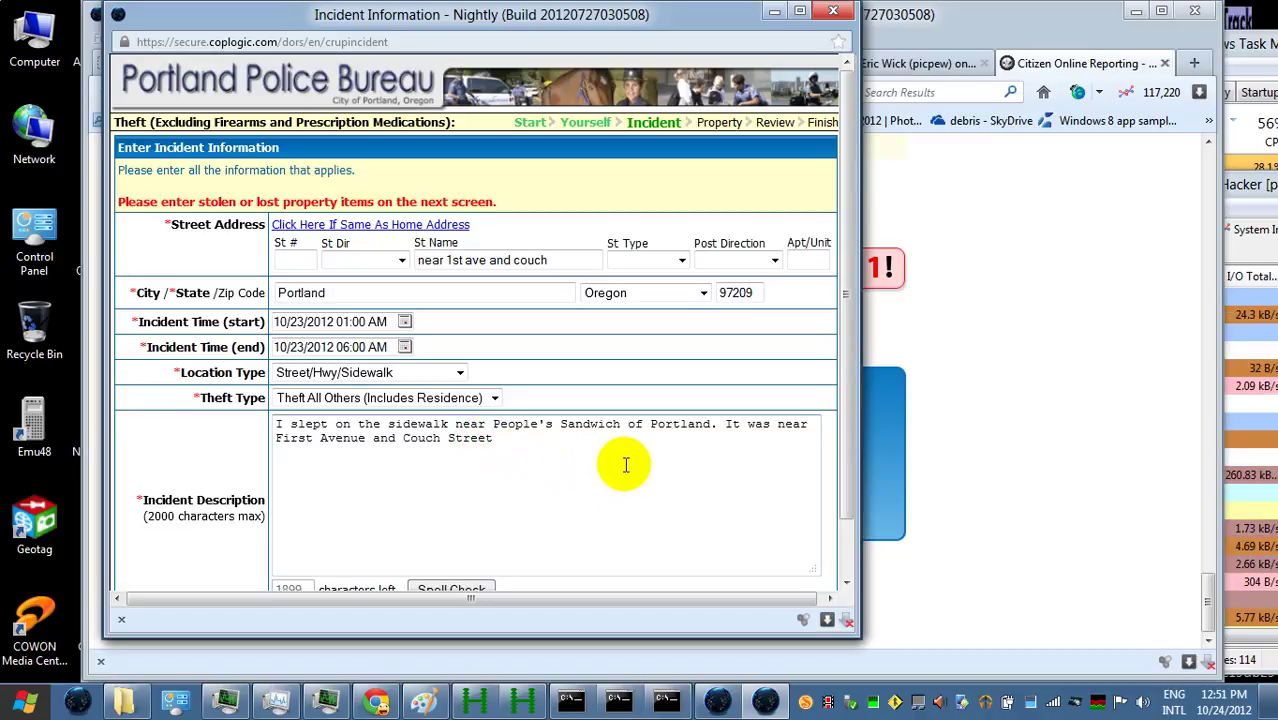
text(. )
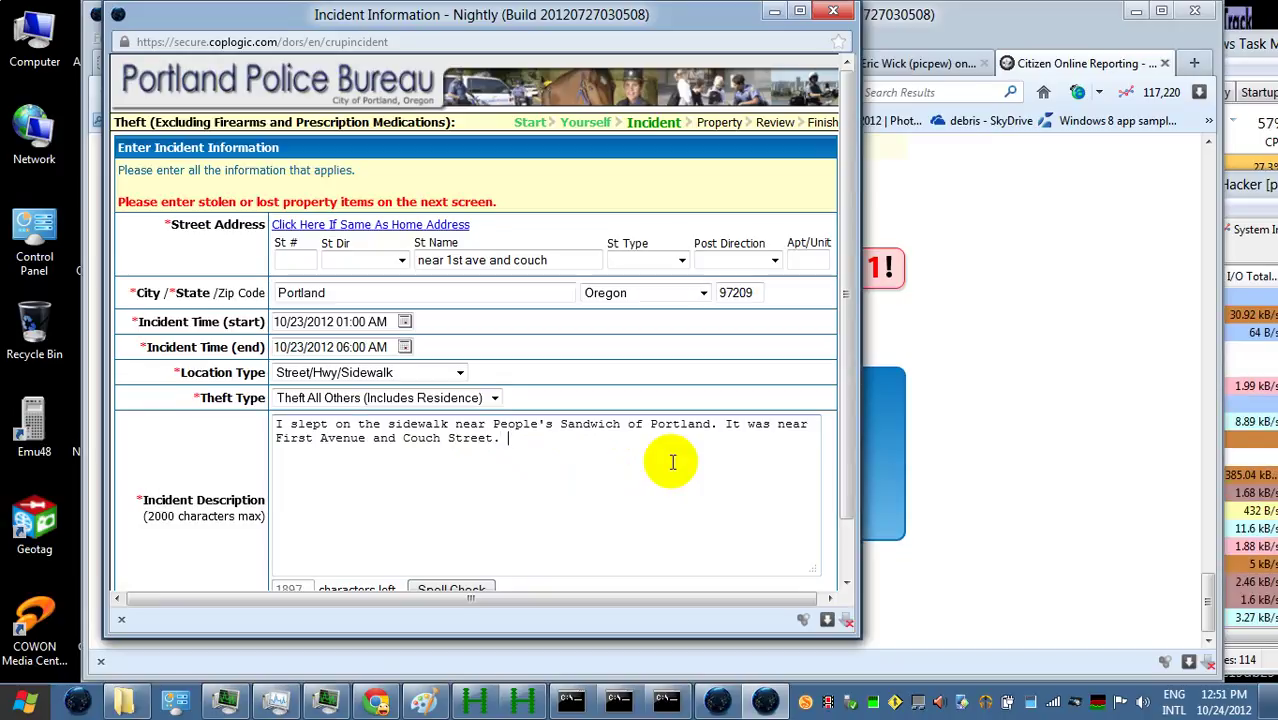
- Add the sentence "When I woke up, my tote bags were stolen." to the incident description
text(When I w)
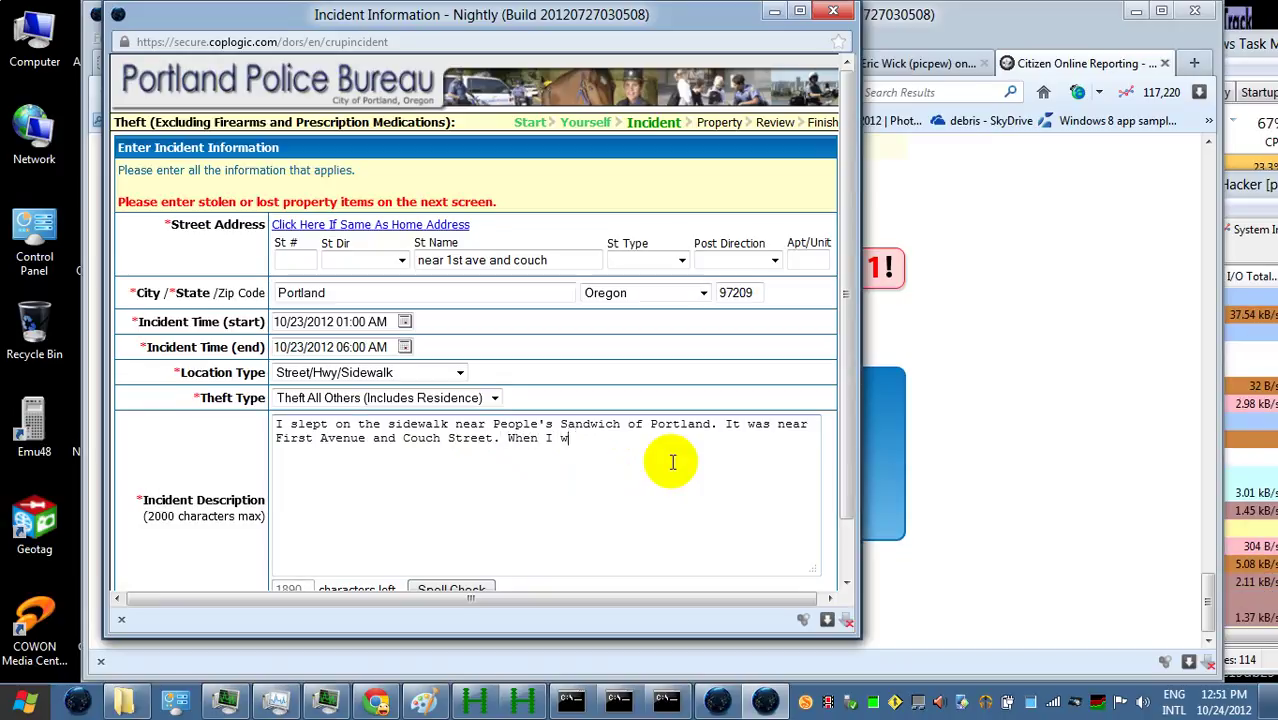
text(oke up)
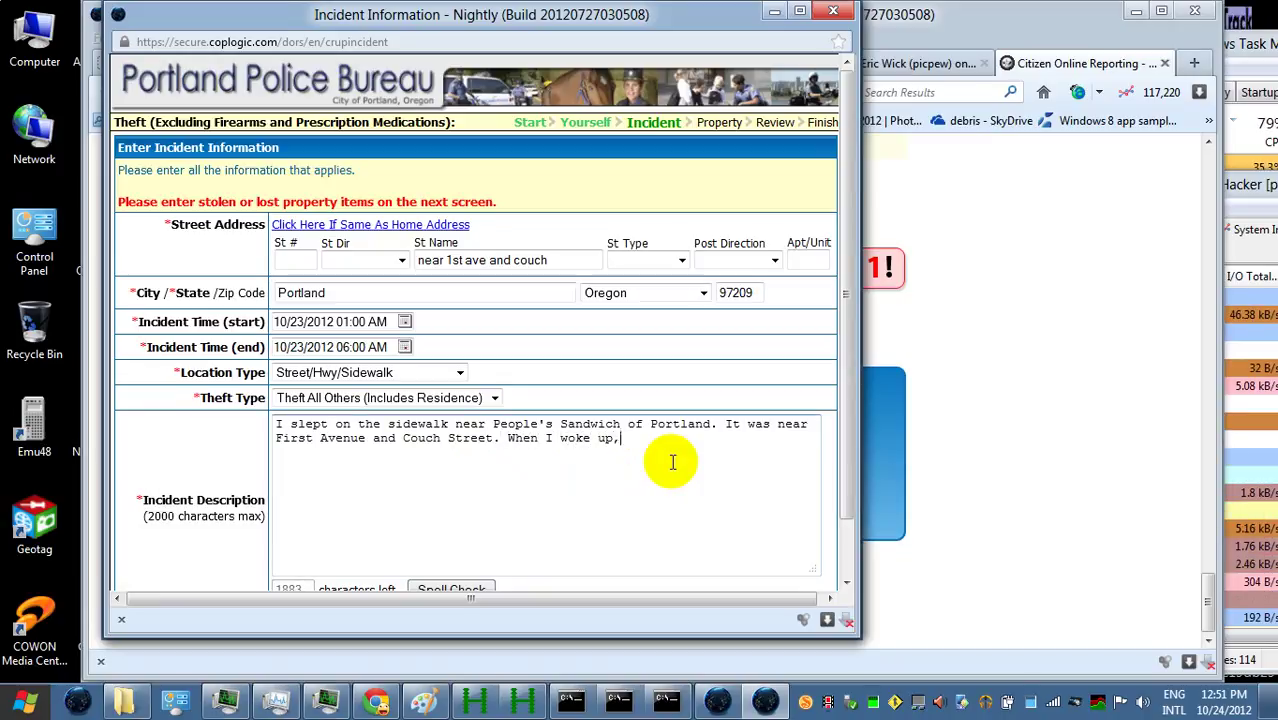
text(, my tote)
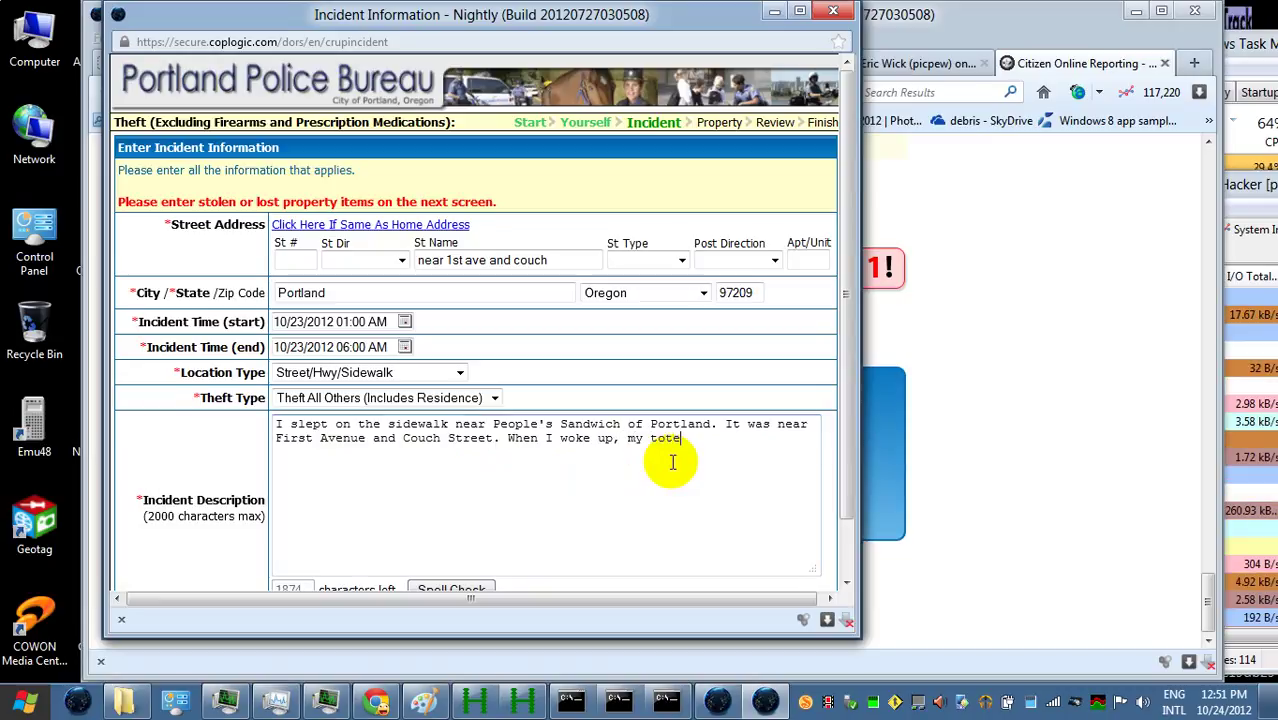
text( bags w)
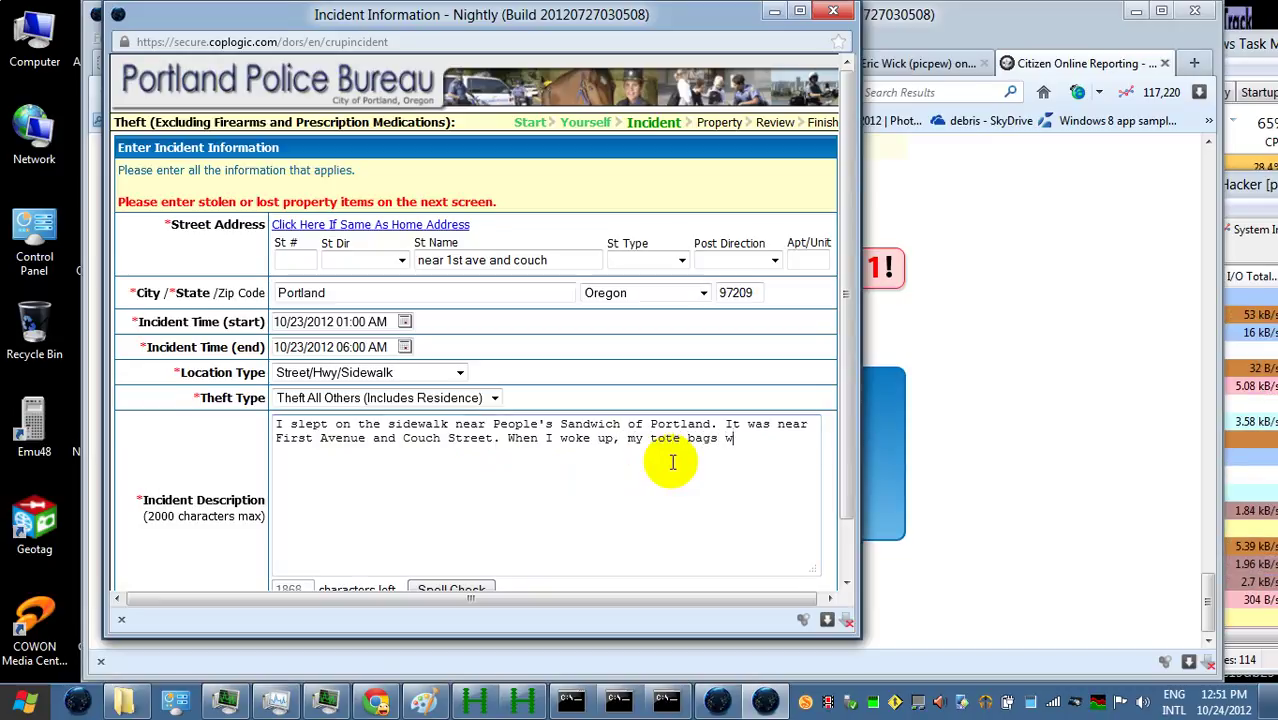
text(ere stolen)
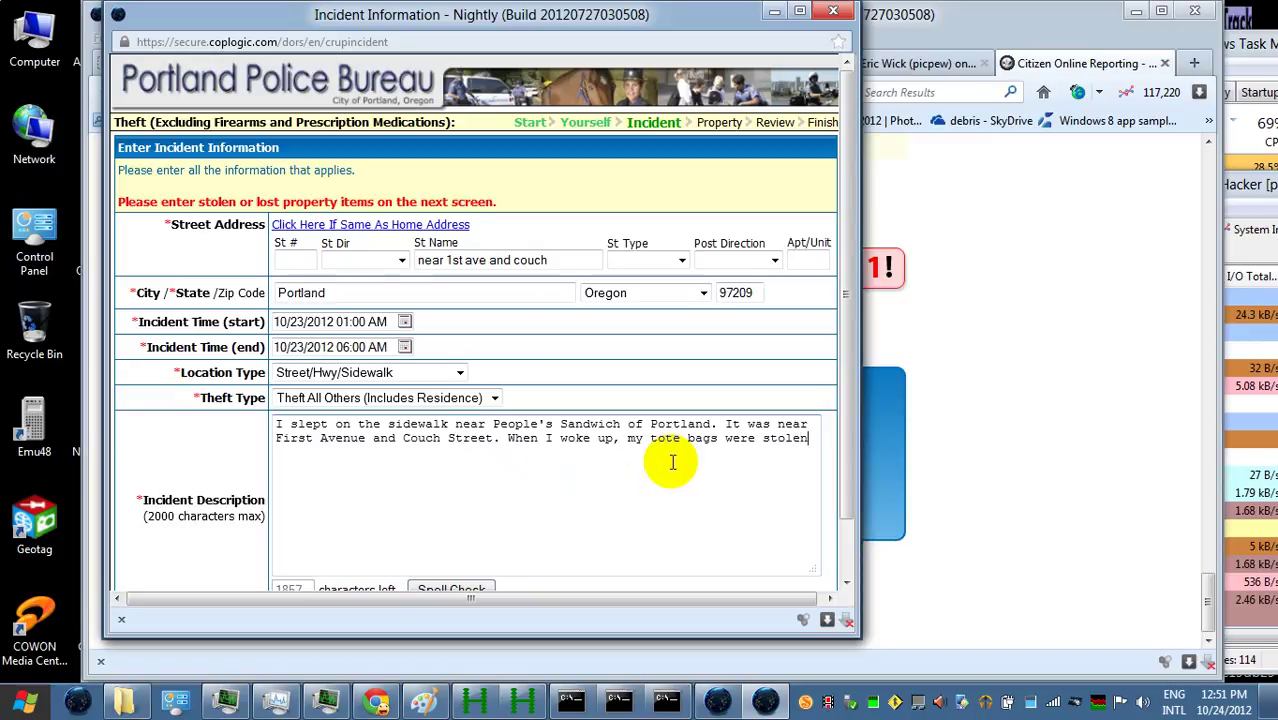
text(.)
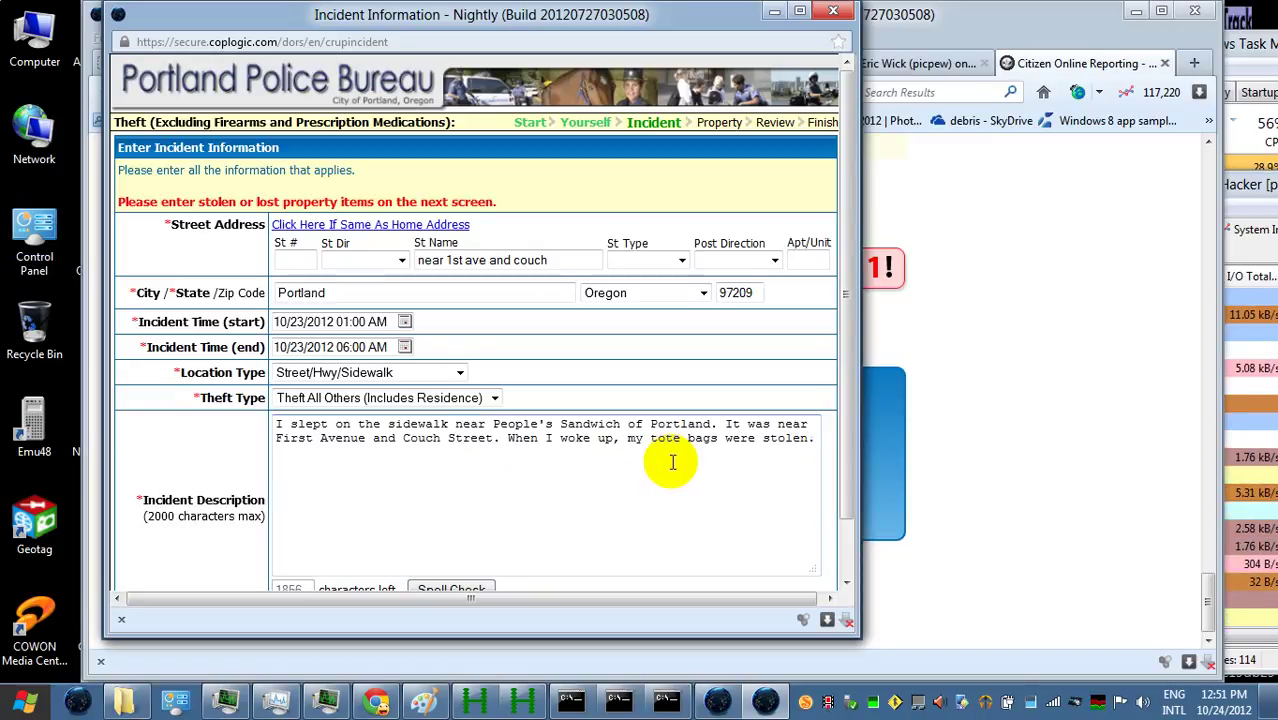
- Start a new paragraph below the incident description's first one with "More information can be"
key(Return)
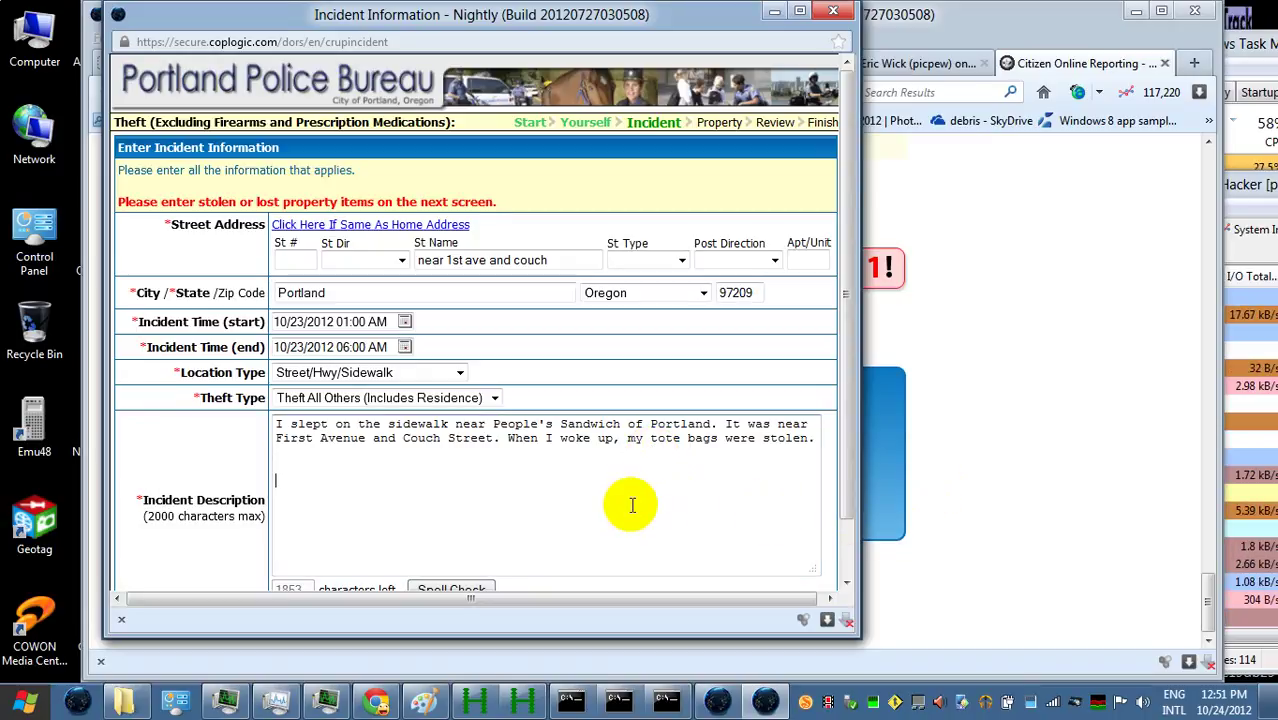
text(More infro)
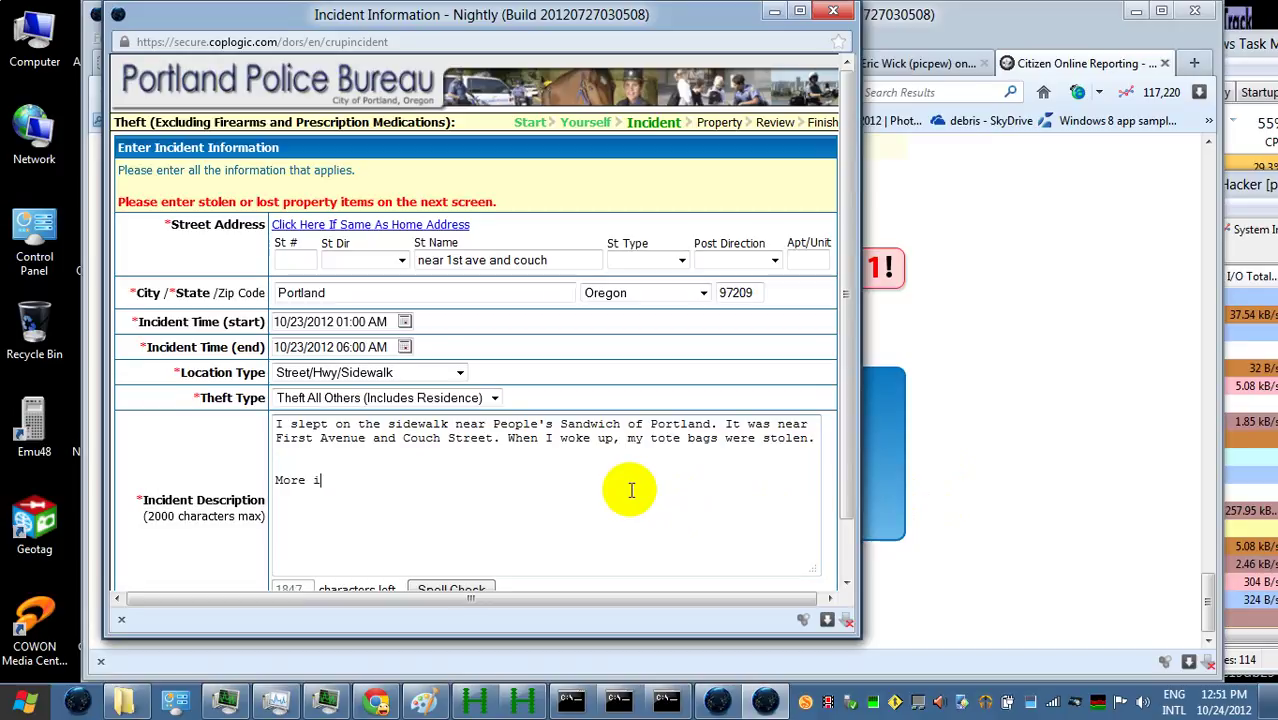
key(BackSpace)
key(BackSpace)
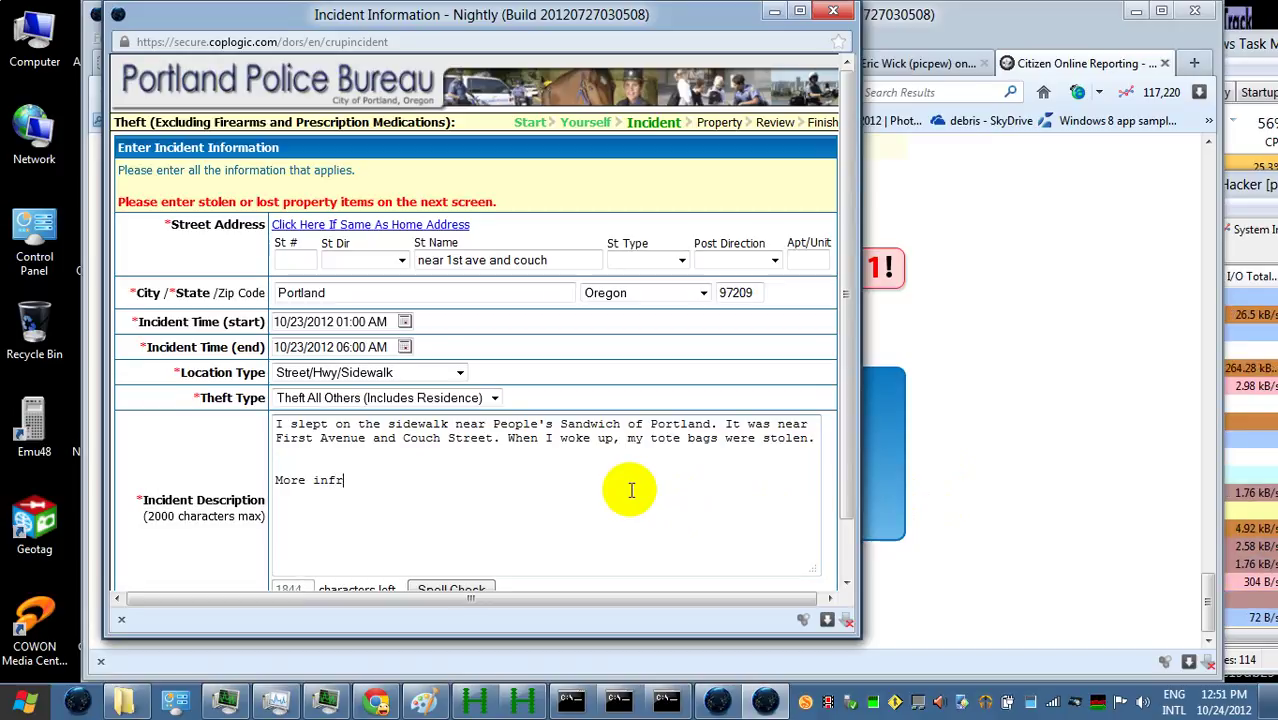
text(ormat)
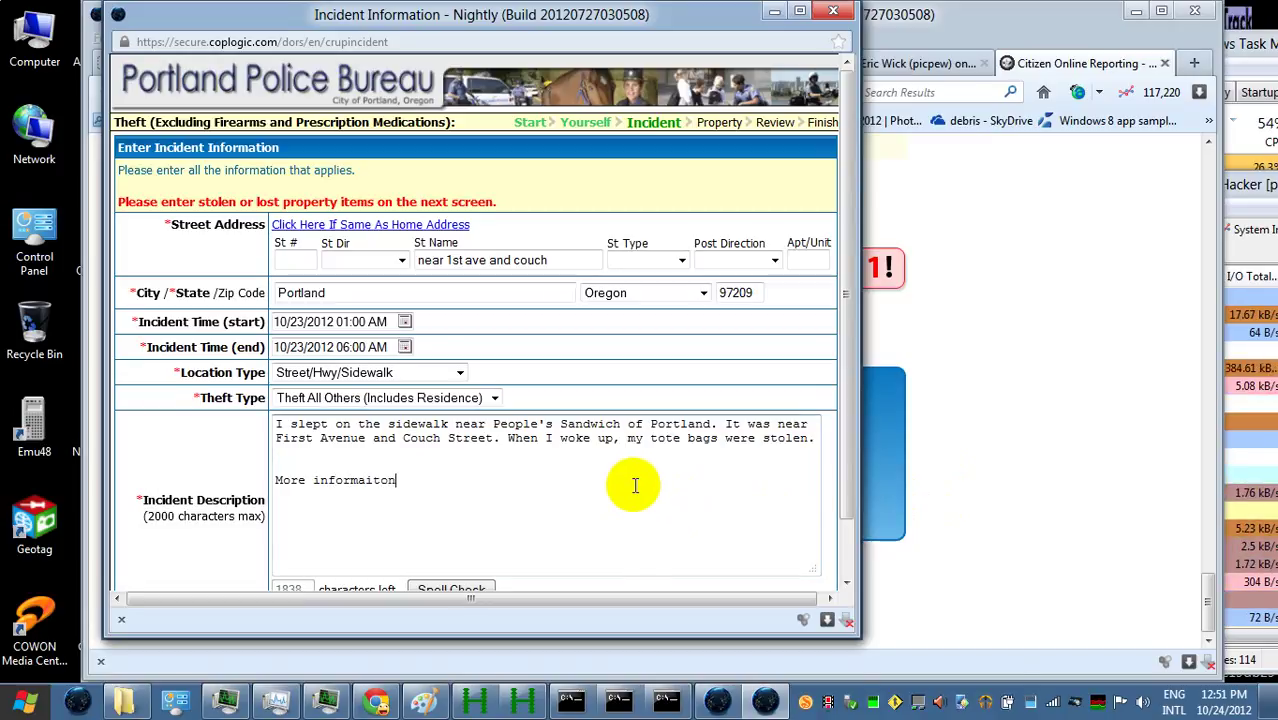
key(BackSpace)
key(BackSpace)
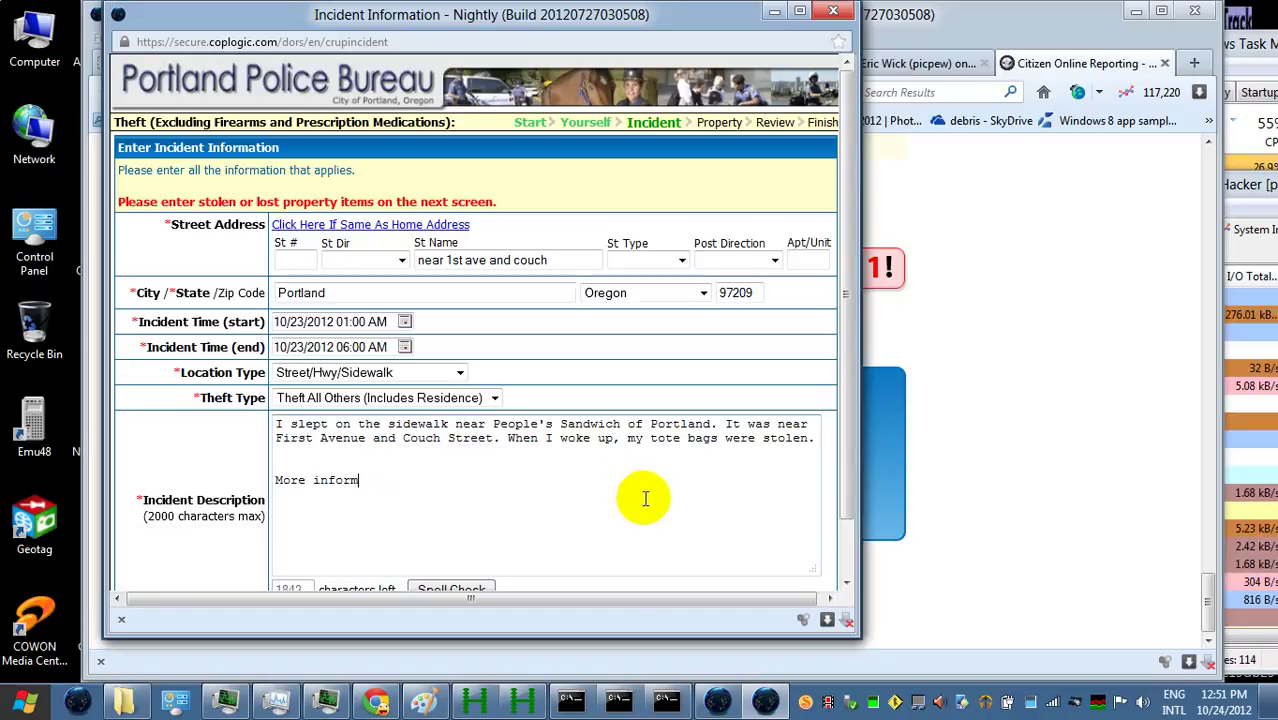
text(ation cv)
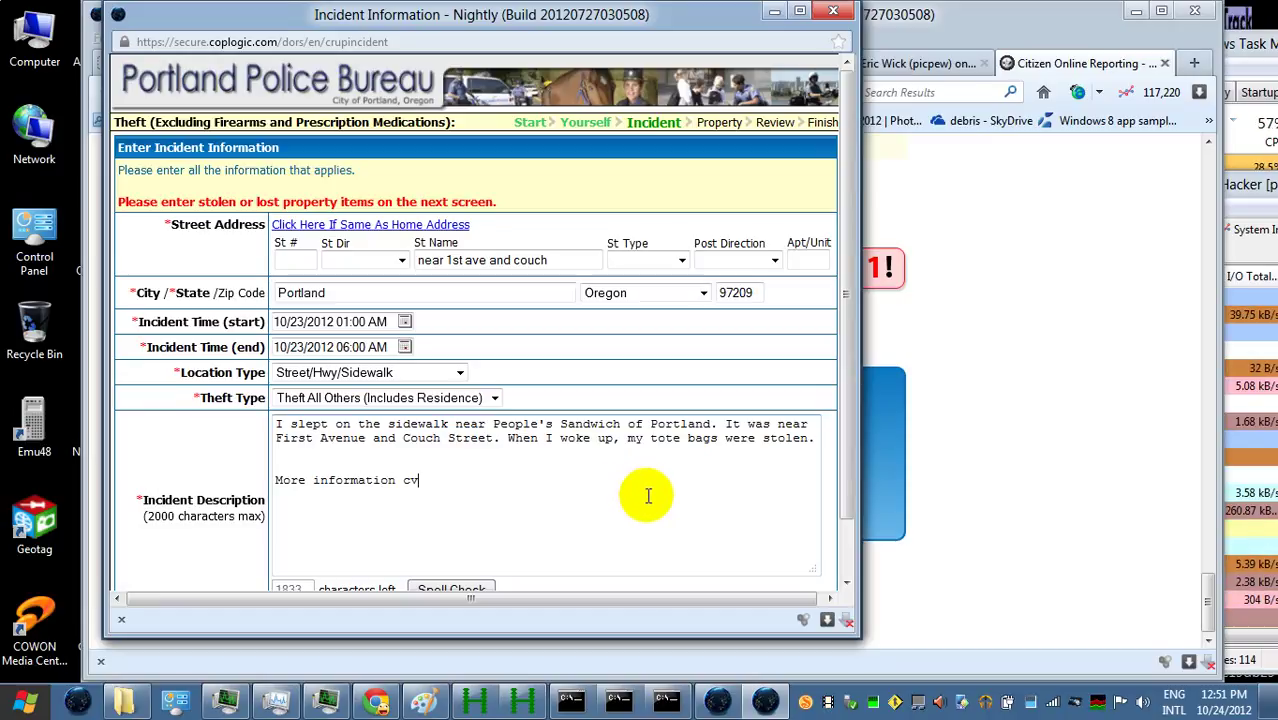
key(BackSpace)
text(an be )
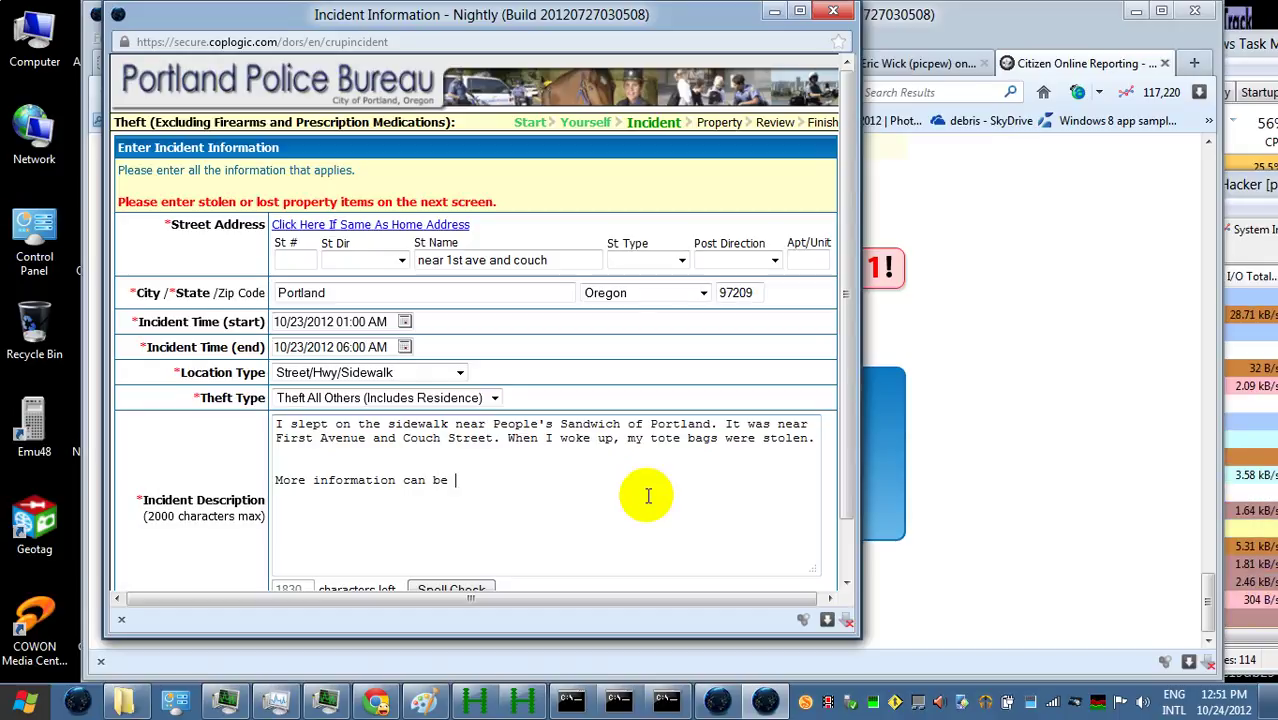
- Finish the new paragraph's sentence in the incident description with "found at my blog below."
text(found a)
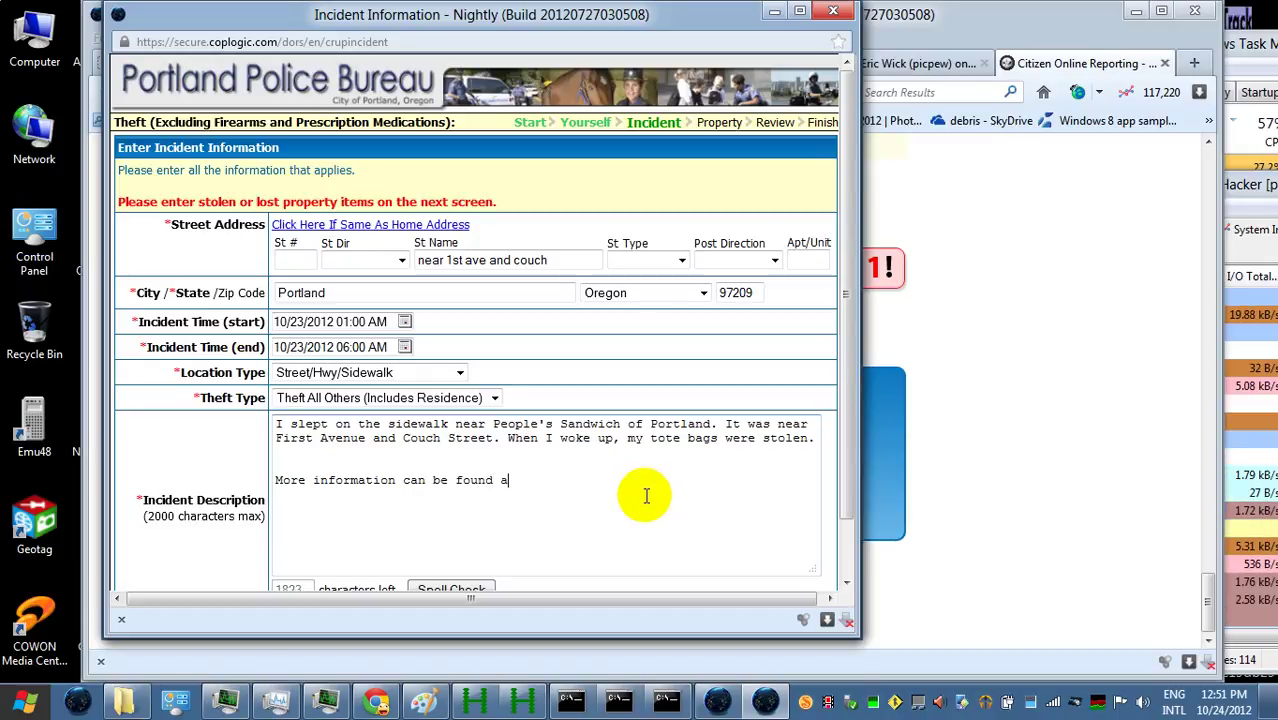
text(t)
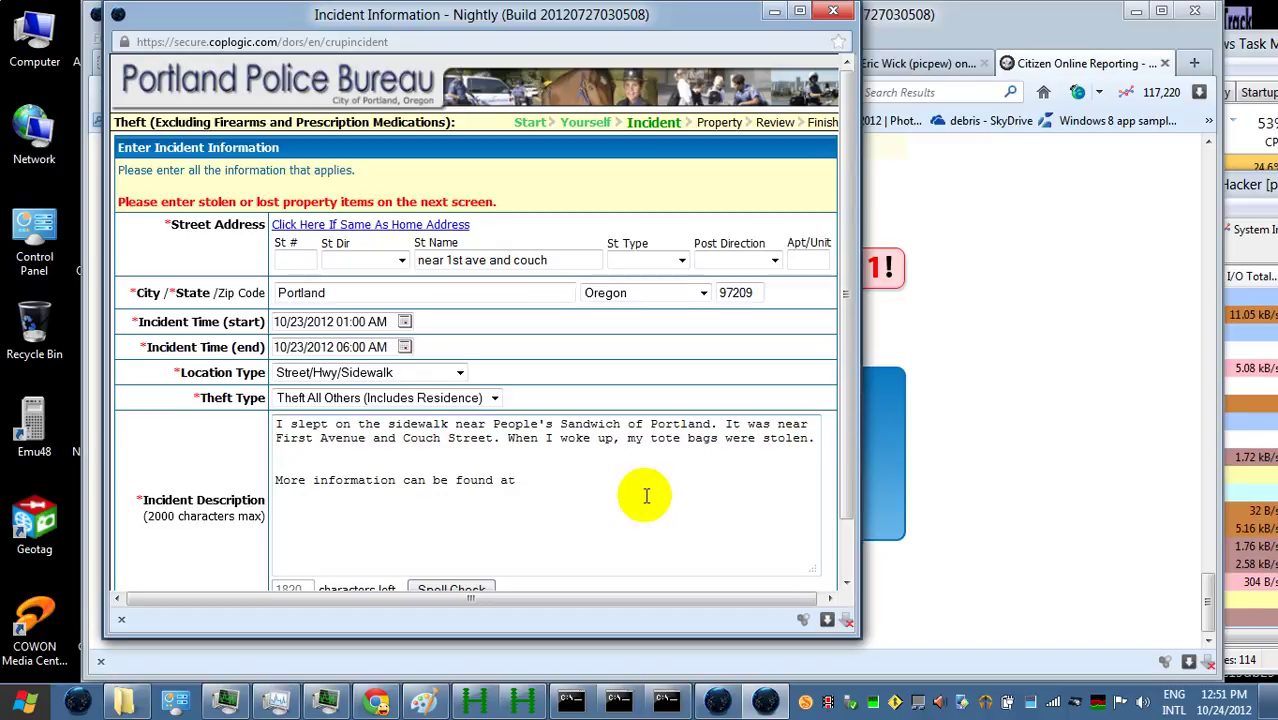
text( my blog)
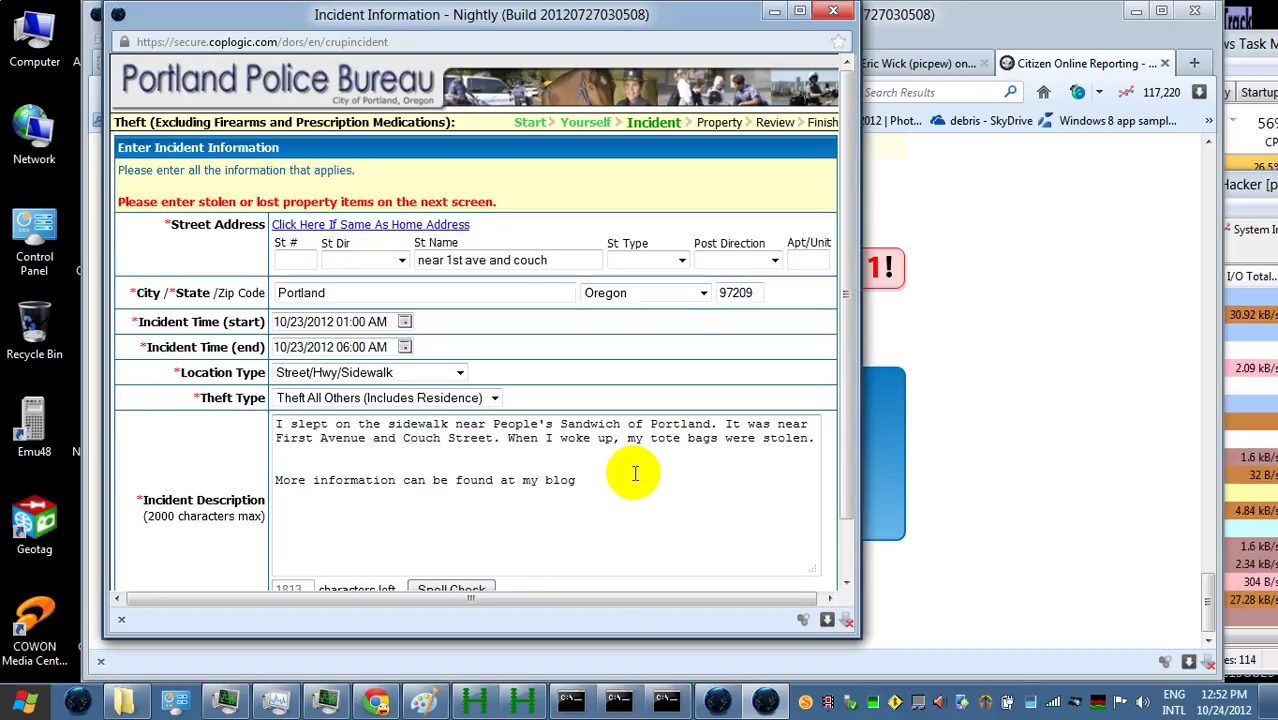
text(b)
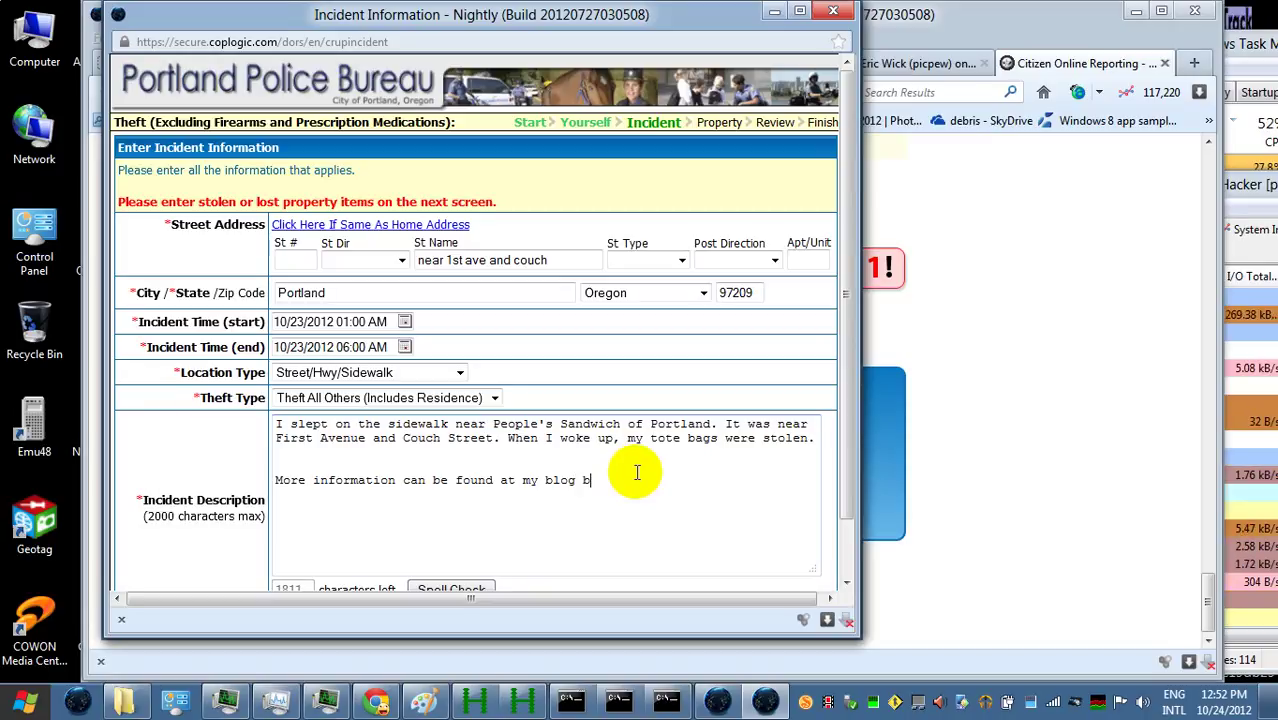
text(elo)
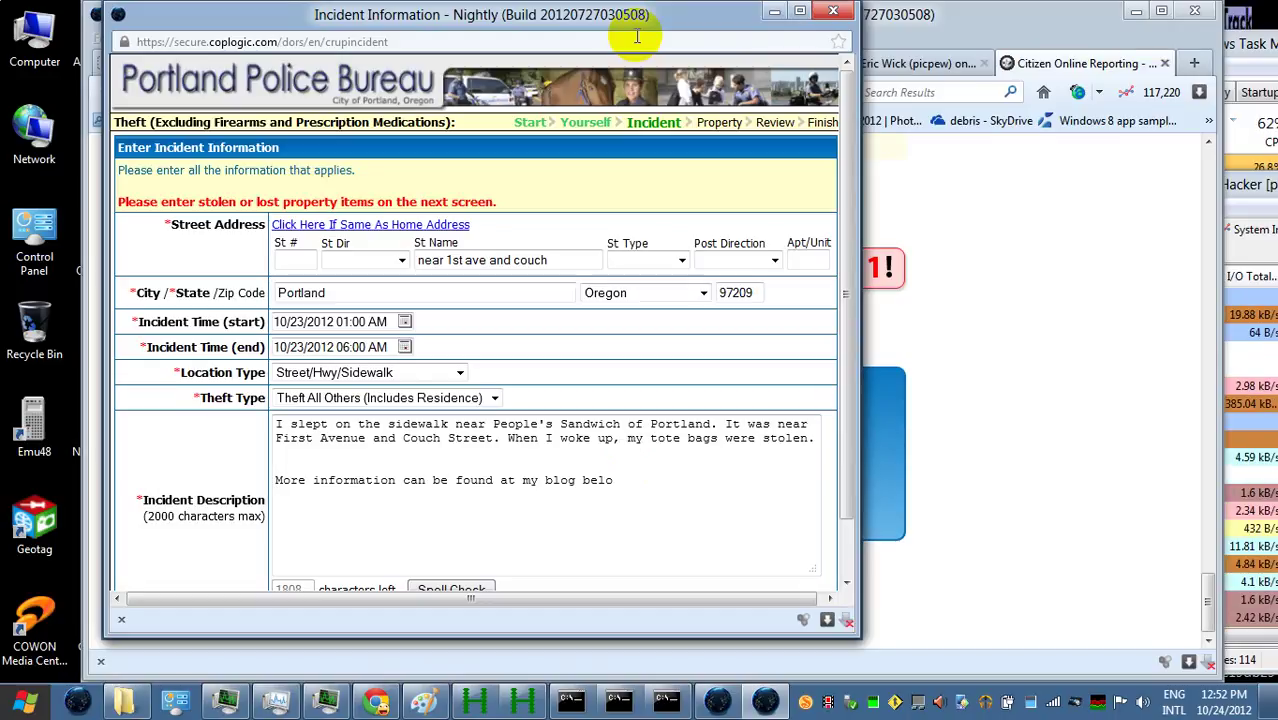
text(w.)
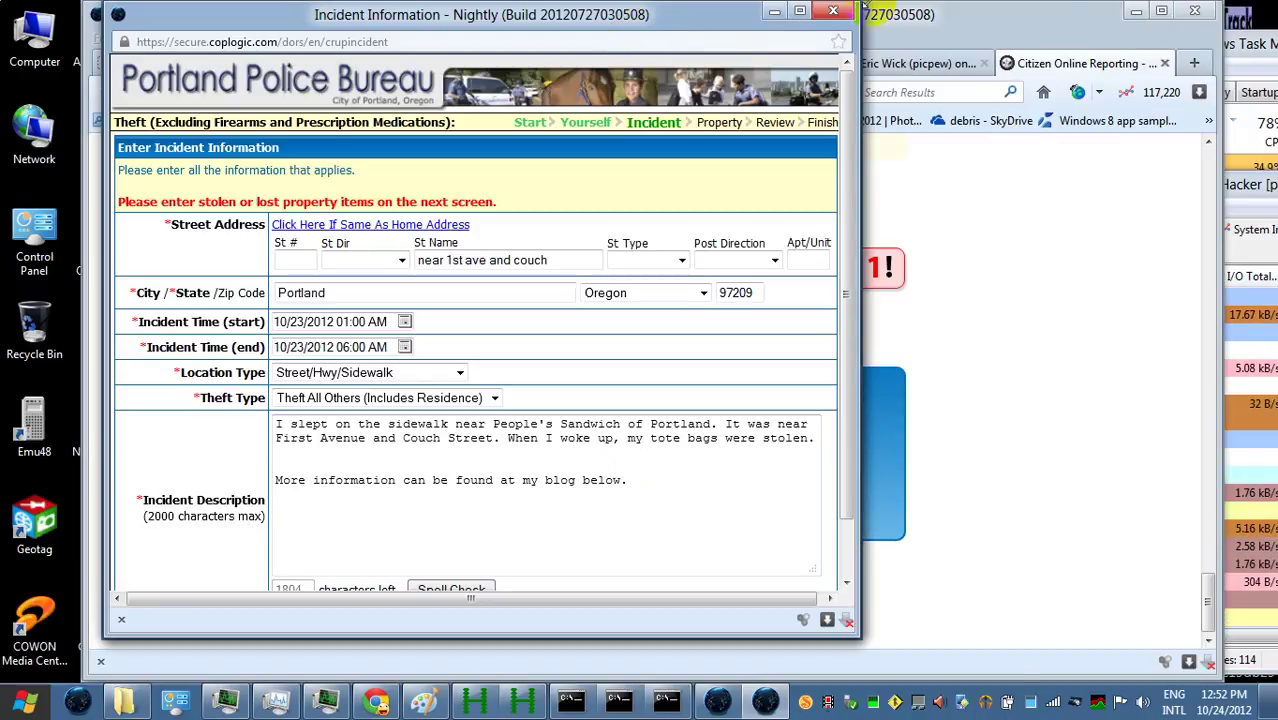
- Switch to Chrome and copy the full permalink of the blog post titled "theft 10-23-2012"
click(1040, 28)
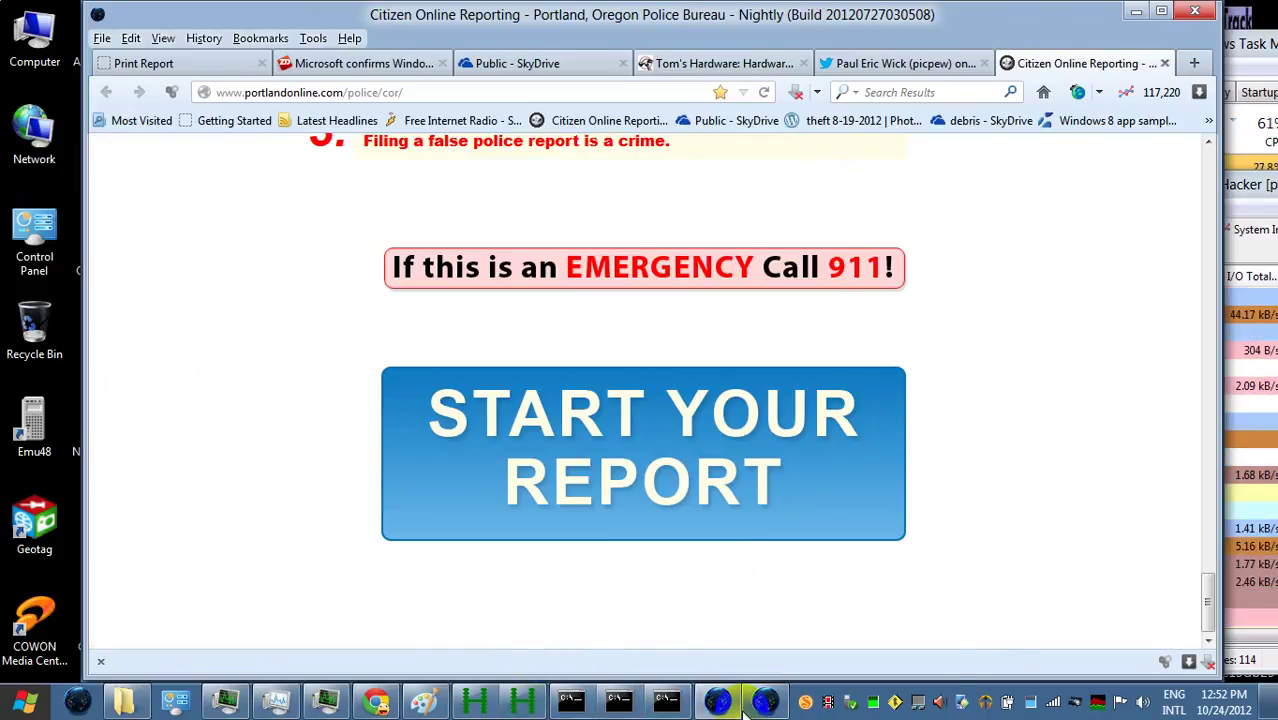
mouse_move(741, 708)
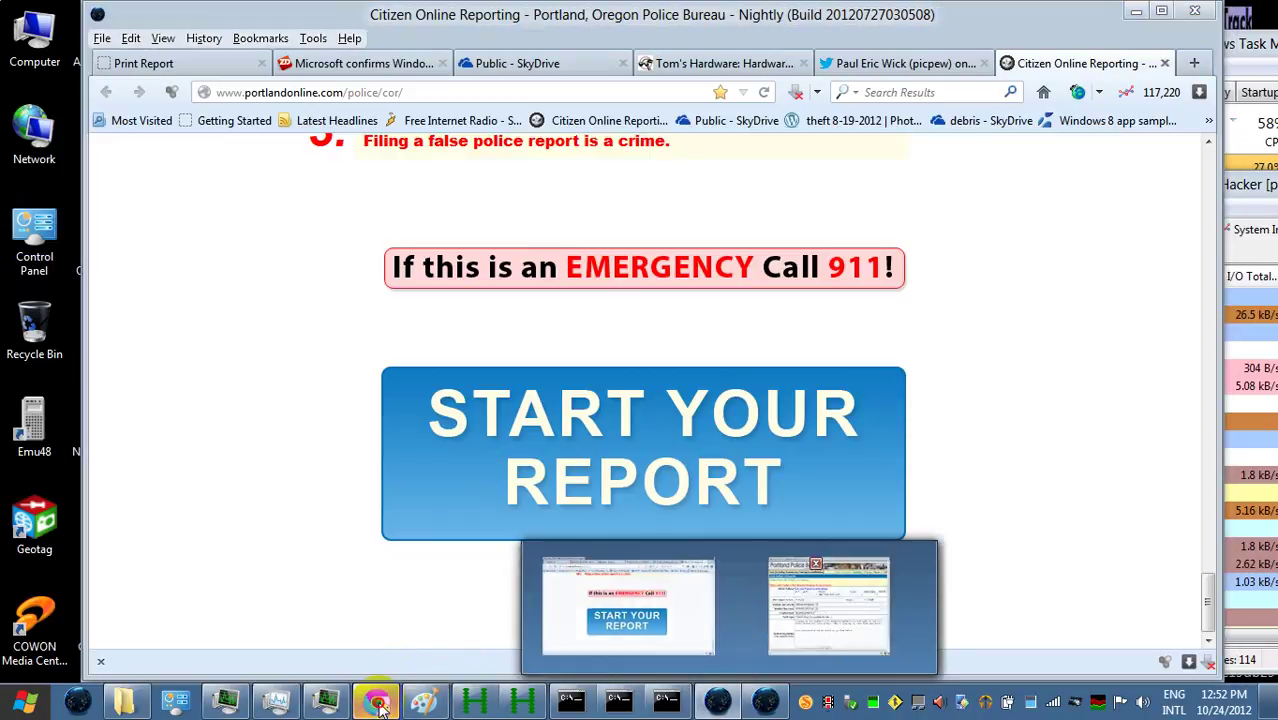
click(376, 702)
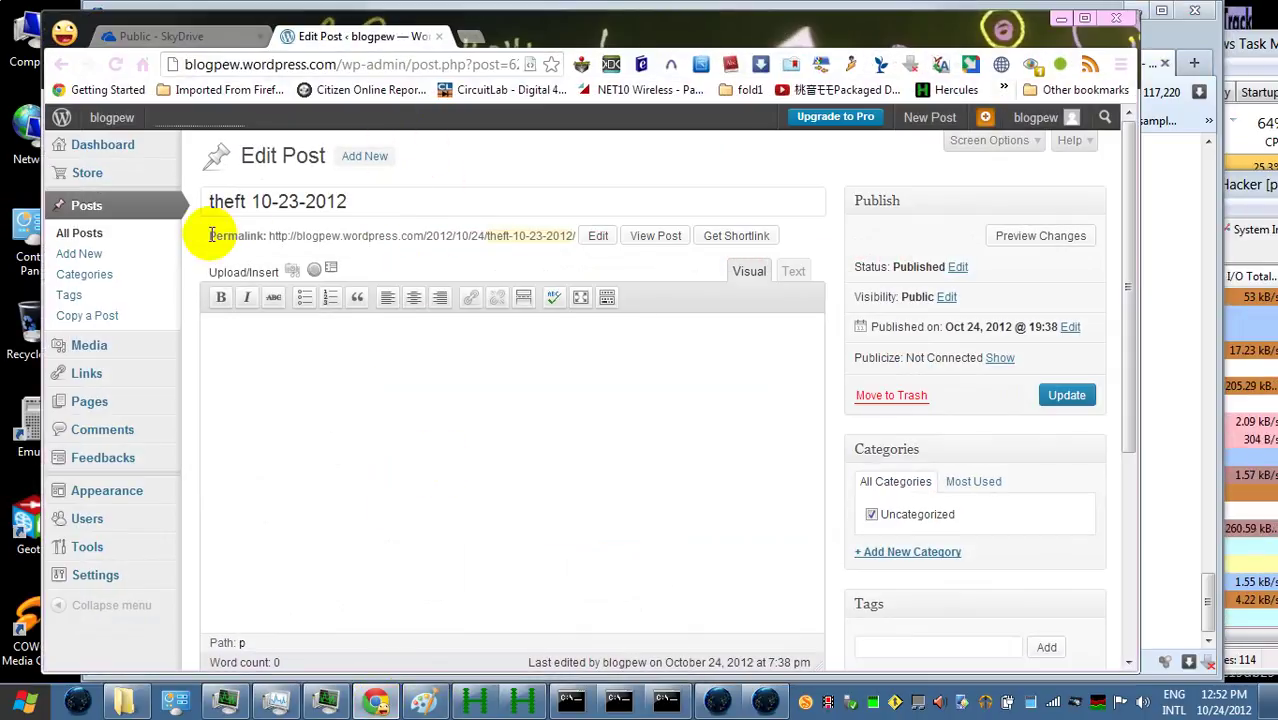
mouse_move(267, 236)
mouse_down()
mouse_move(348, 233)
mouse_move(273, 238)
mouse_up()
right_click(297, 229)
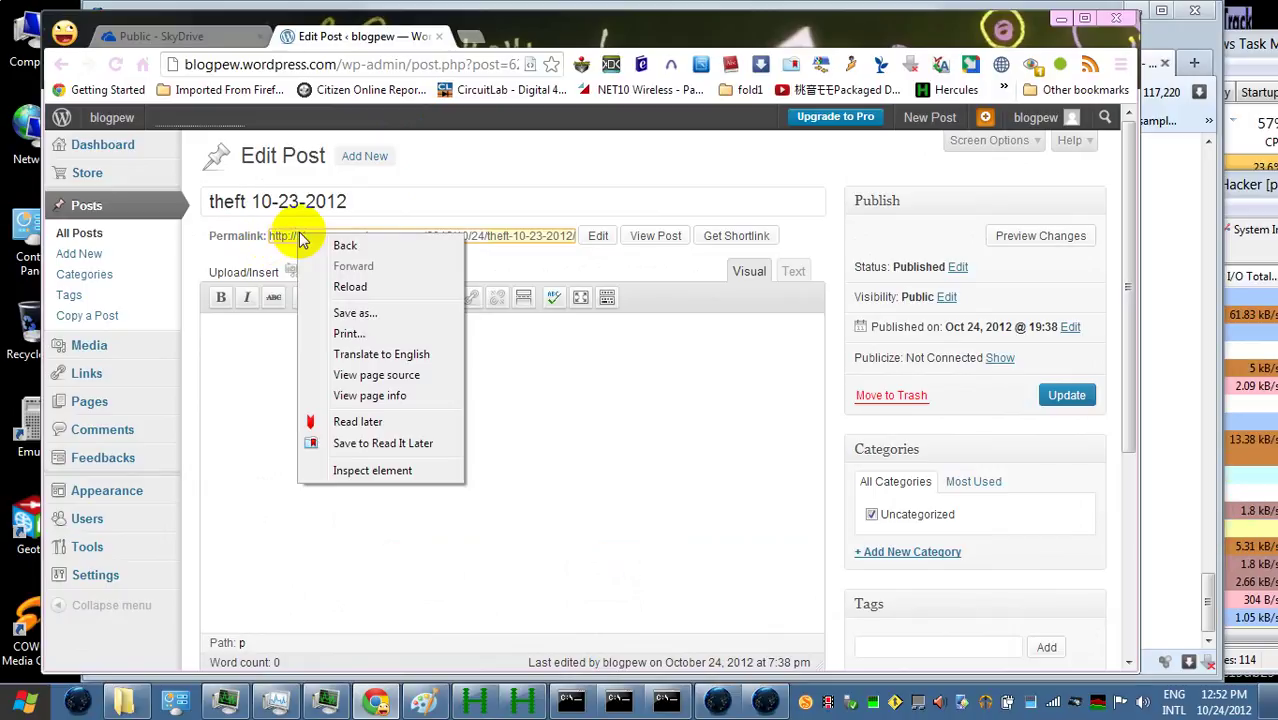
click(262, 232)
drag(270, 236, 578, 236)
key(ctrl+c)
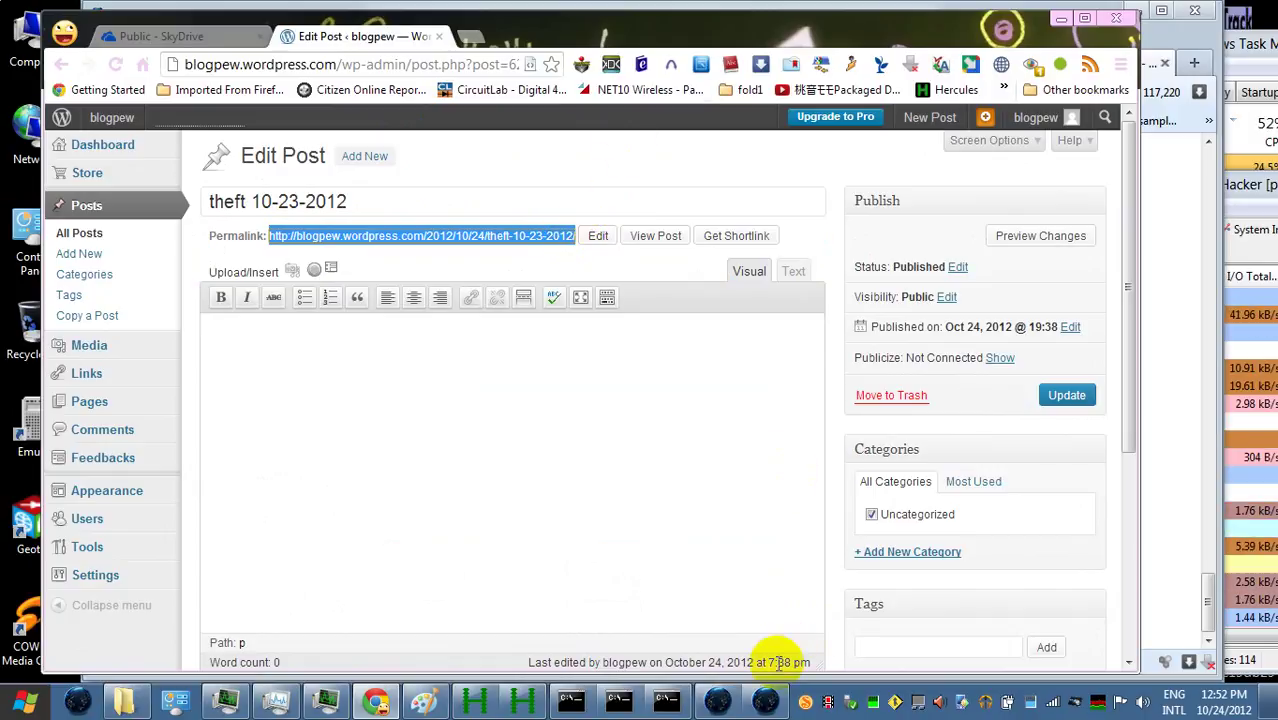
- Paste the copied blog permalink below the incident description's last sentence and add "or" on the following line
click(762, 703)
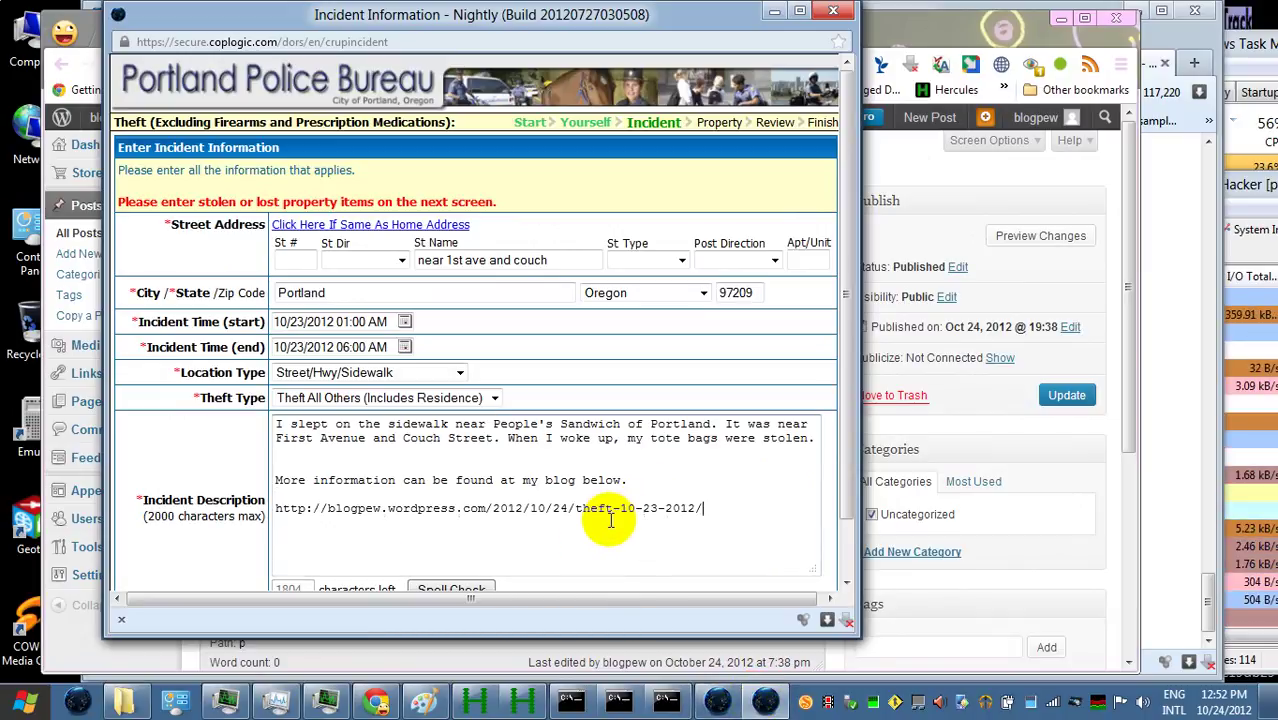
key(ctrl+v)
key(Return)
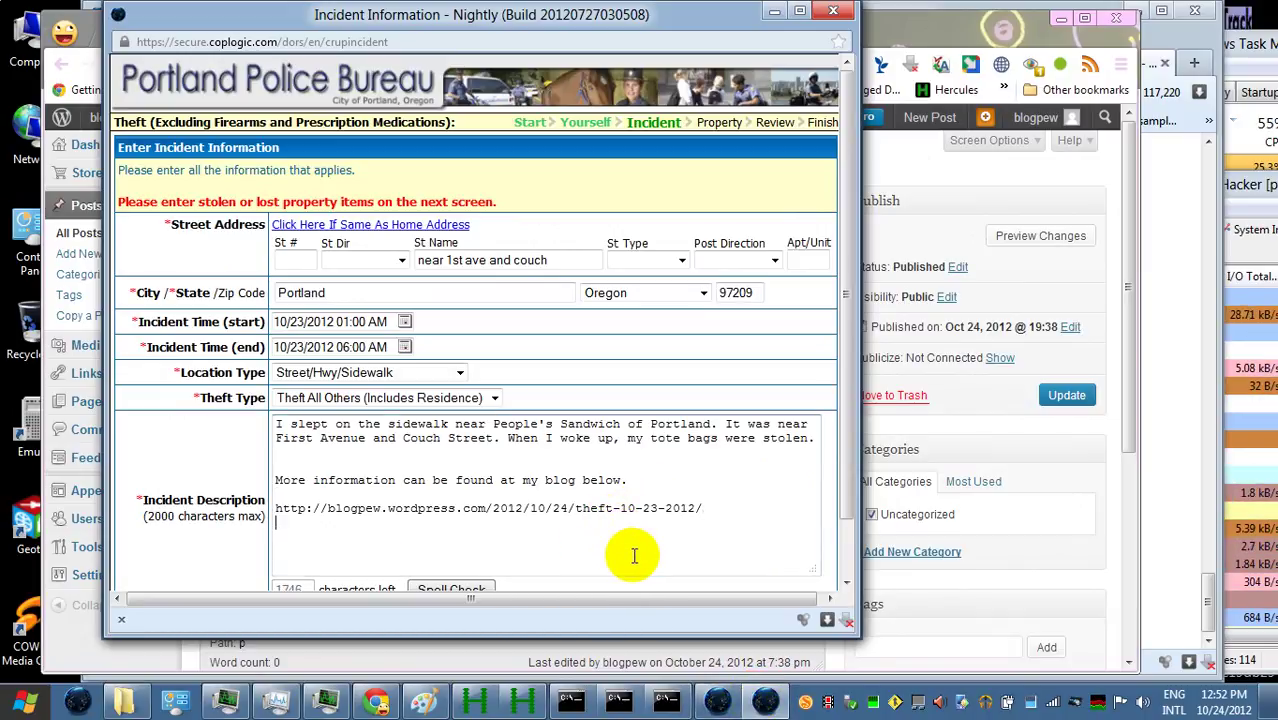
text(or,)
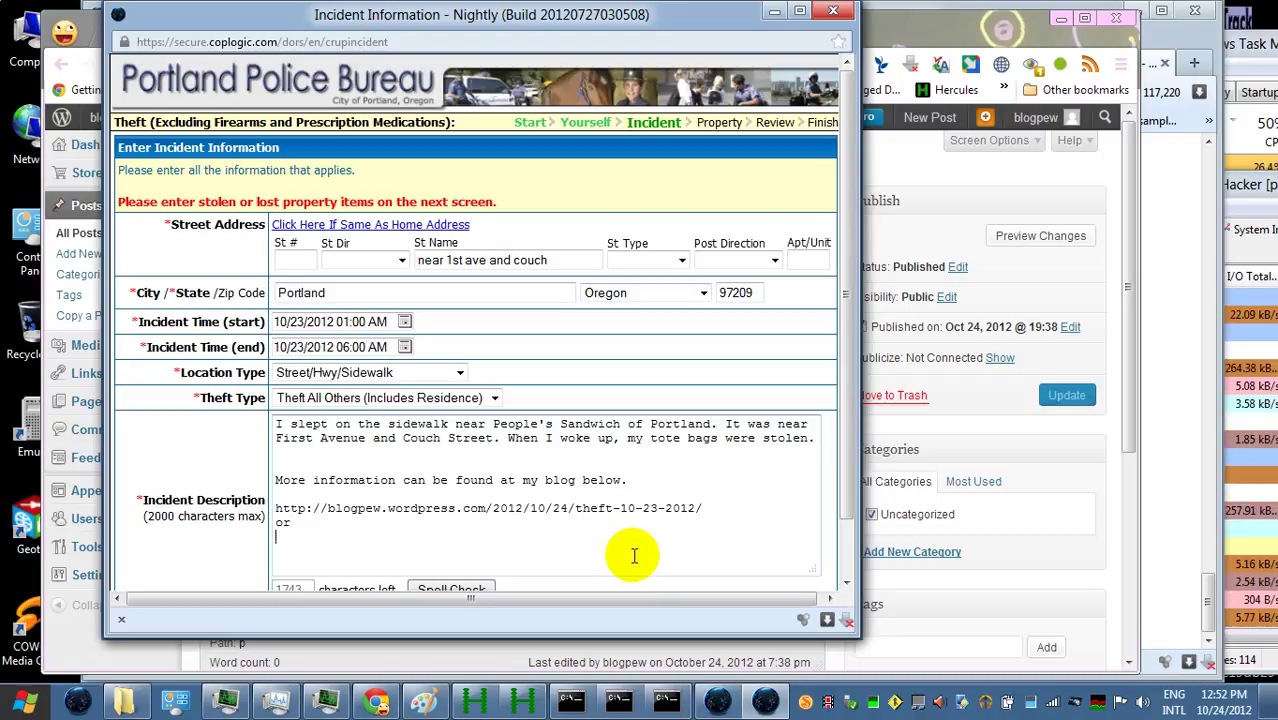
- Get the shortlink of the "theft 10-23-2012" blog post in Chrome and copy it
click(872, 72)
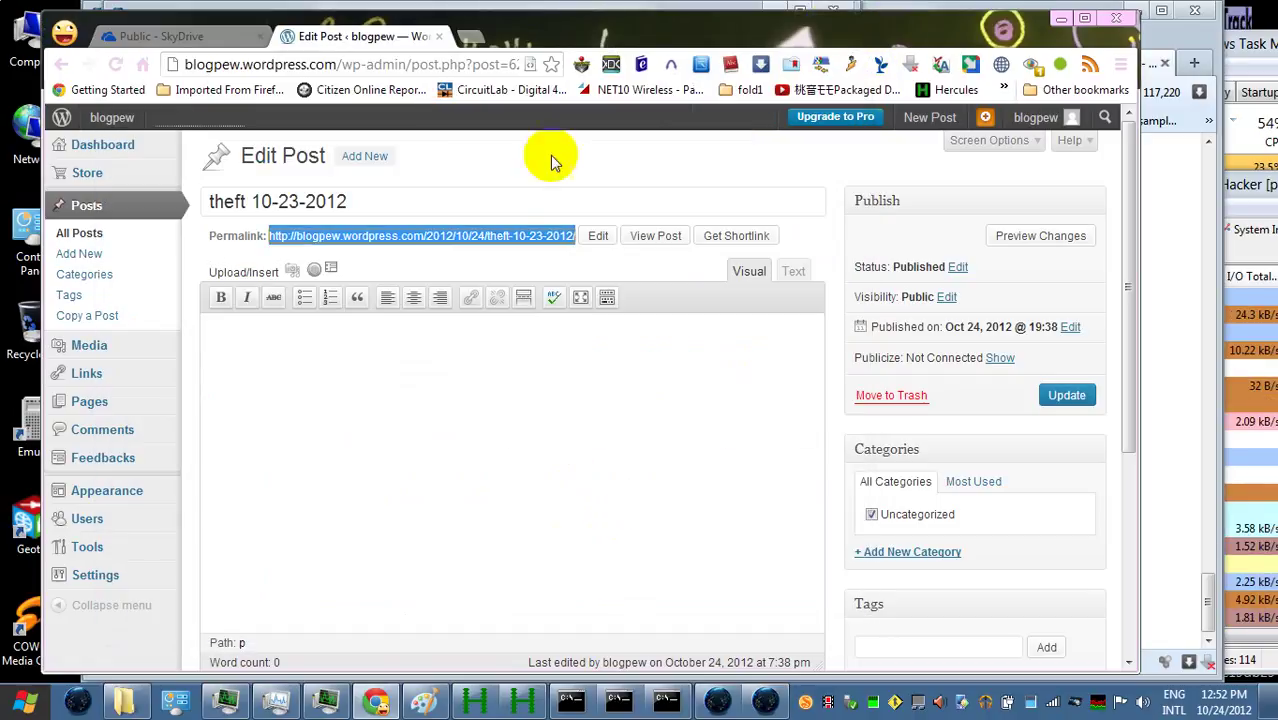
click(733, 236)
key(ctrl+c)
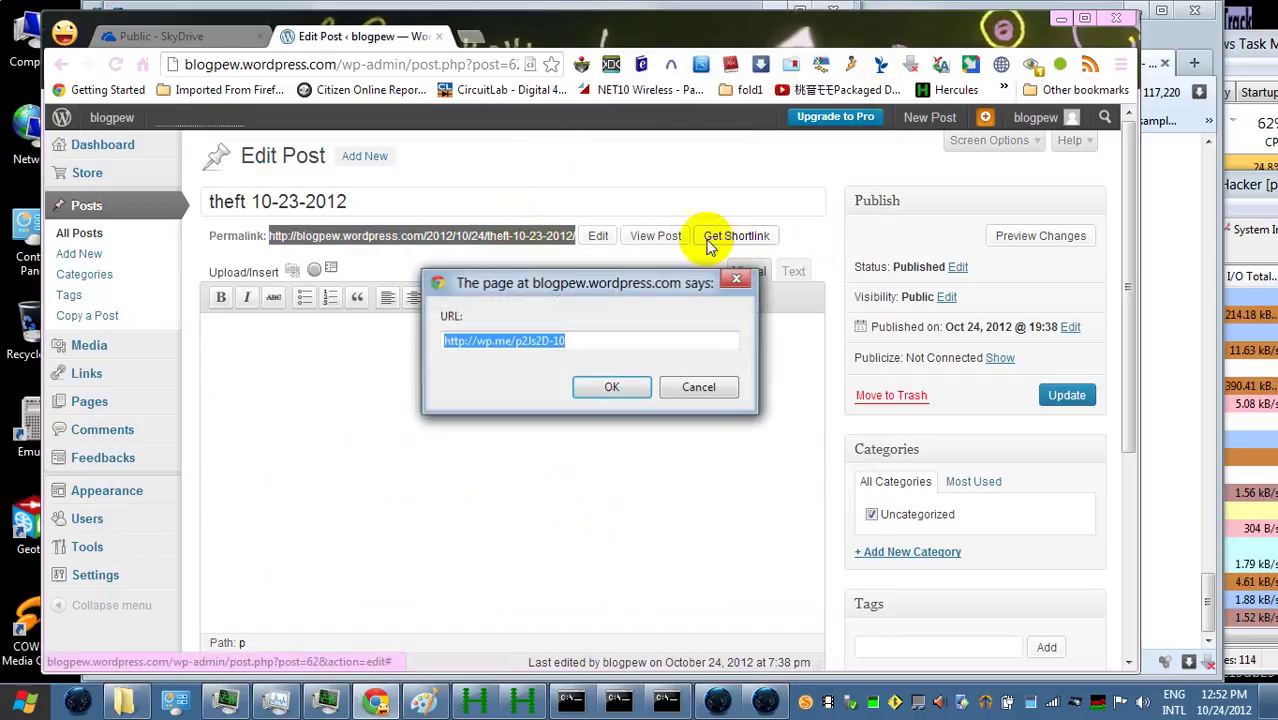
click(612, 388)
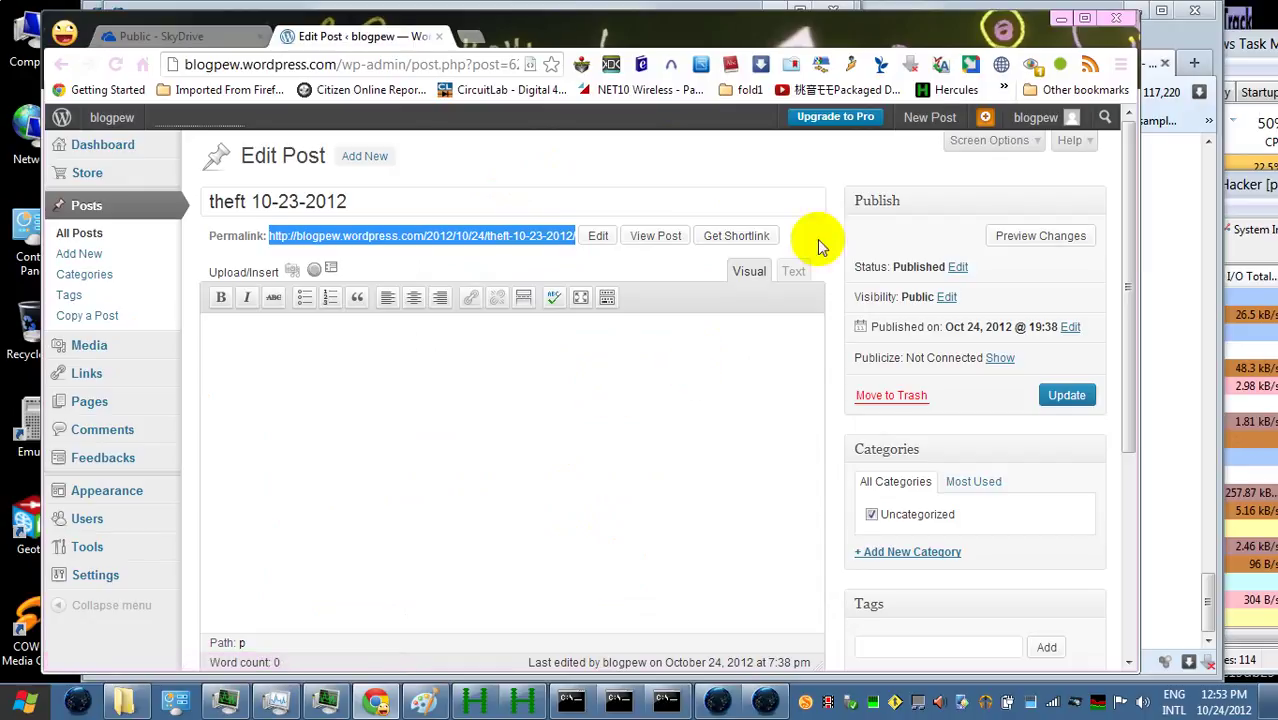
- Return to the police report form and paste the blog post's shortlink under "or" in the incident description
click(1061, 20)
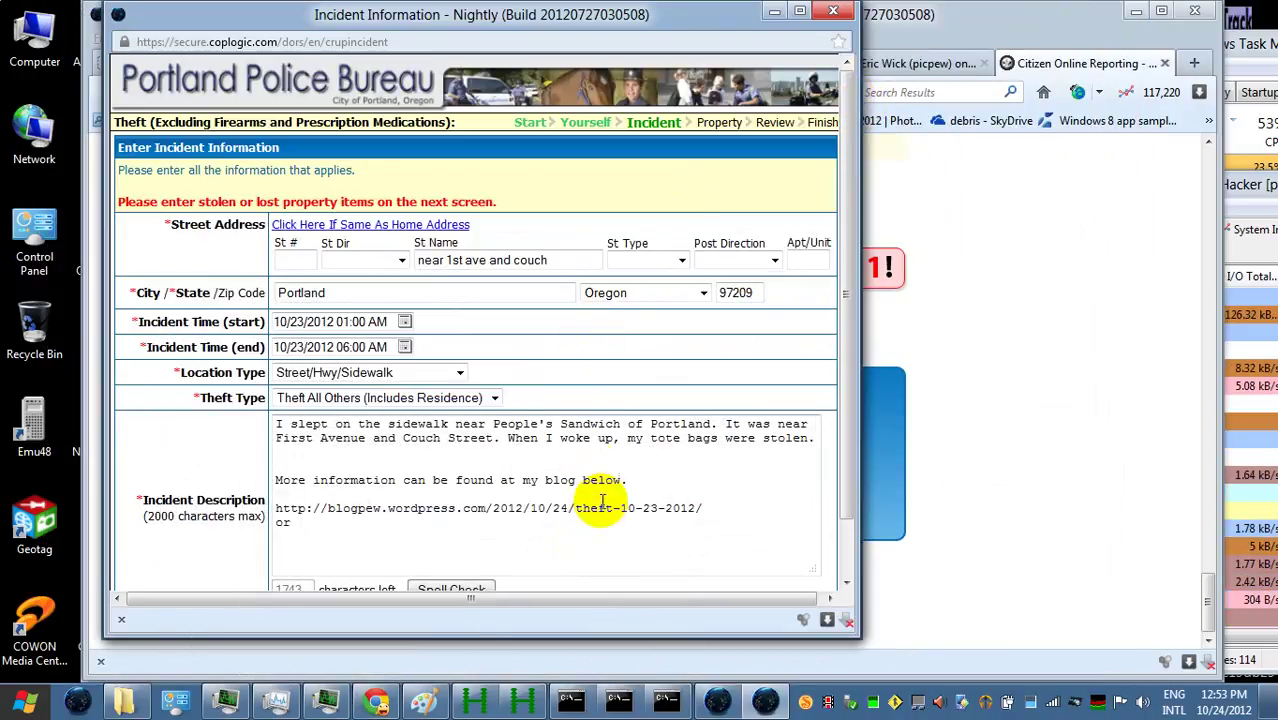
key(ctrl+v)
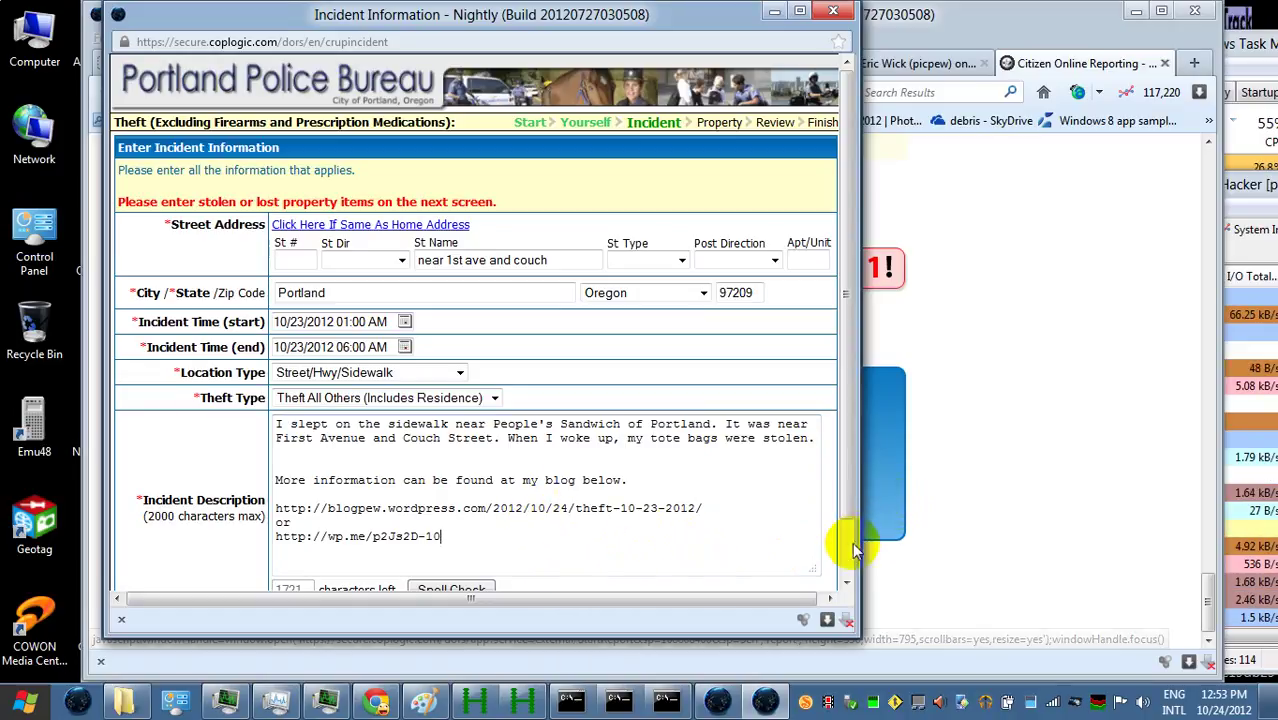
scroll(842, 551, down, 1)
drag(850, 555, 857, 484)
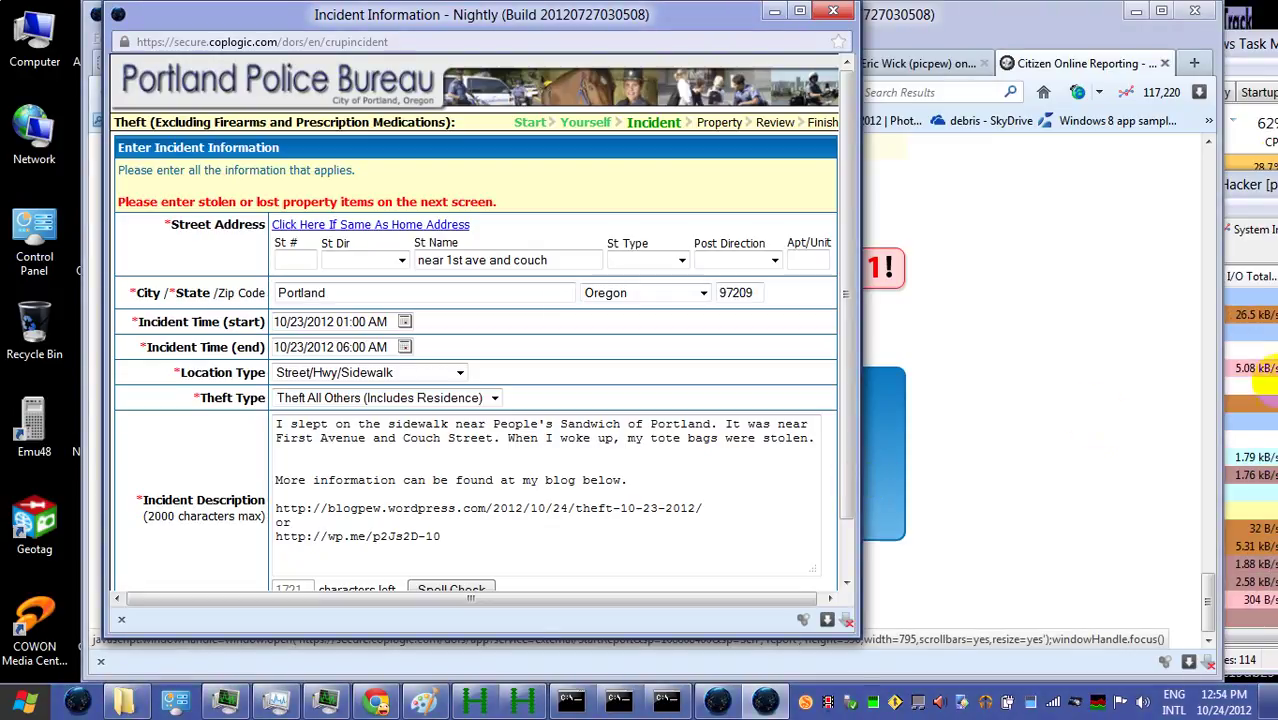
- Search the web for "portland central libraryu" in a new tab of the main Nightly window
click(1052, 37)
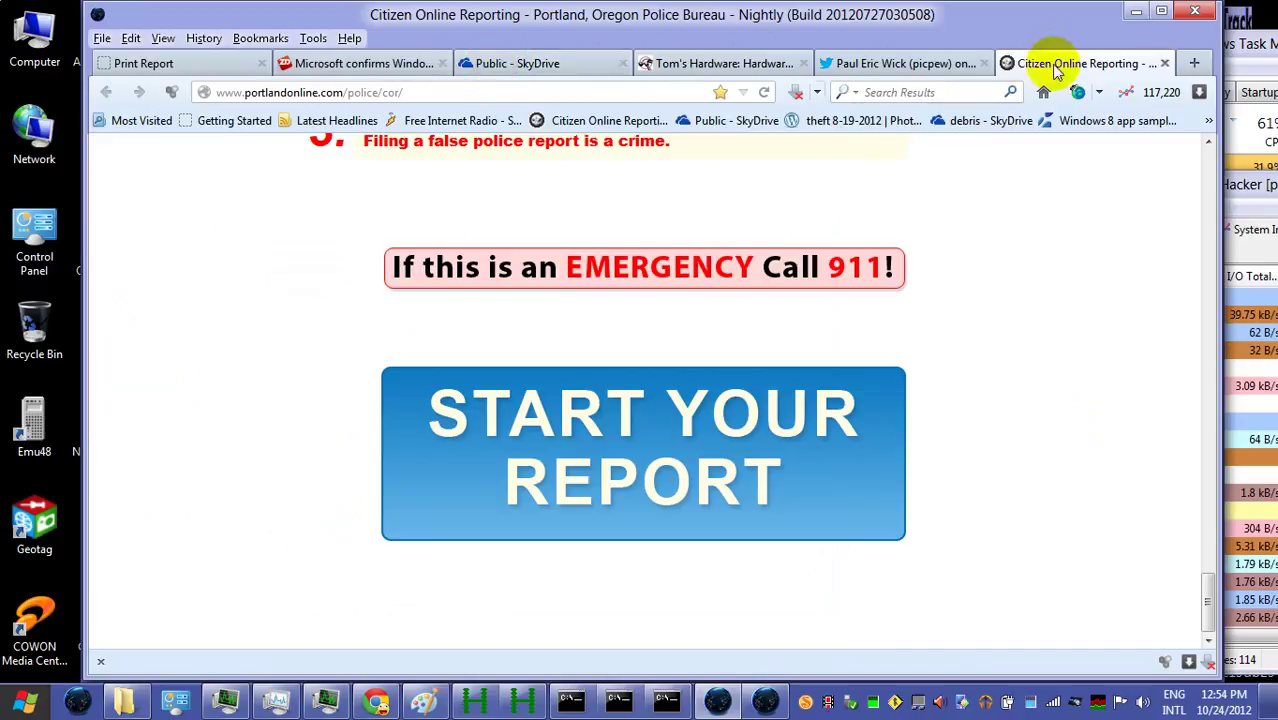
key(ctrl+t)
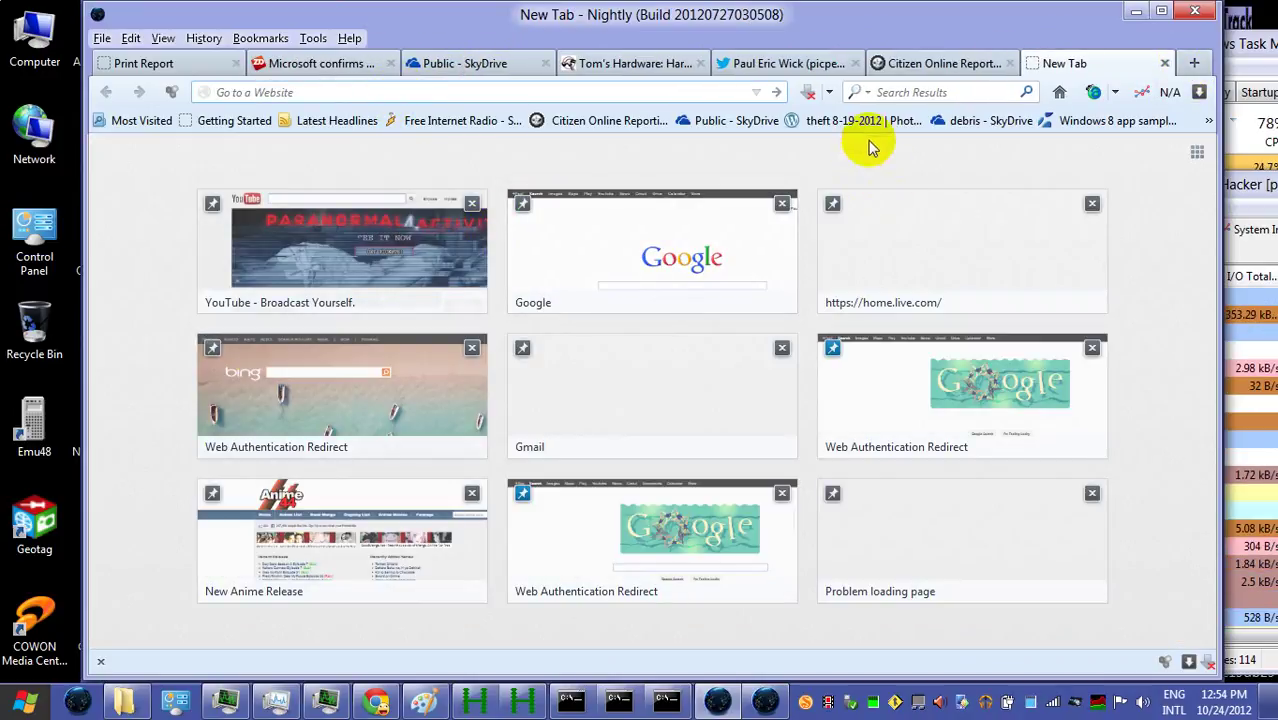
click(924, 91)
text(po)
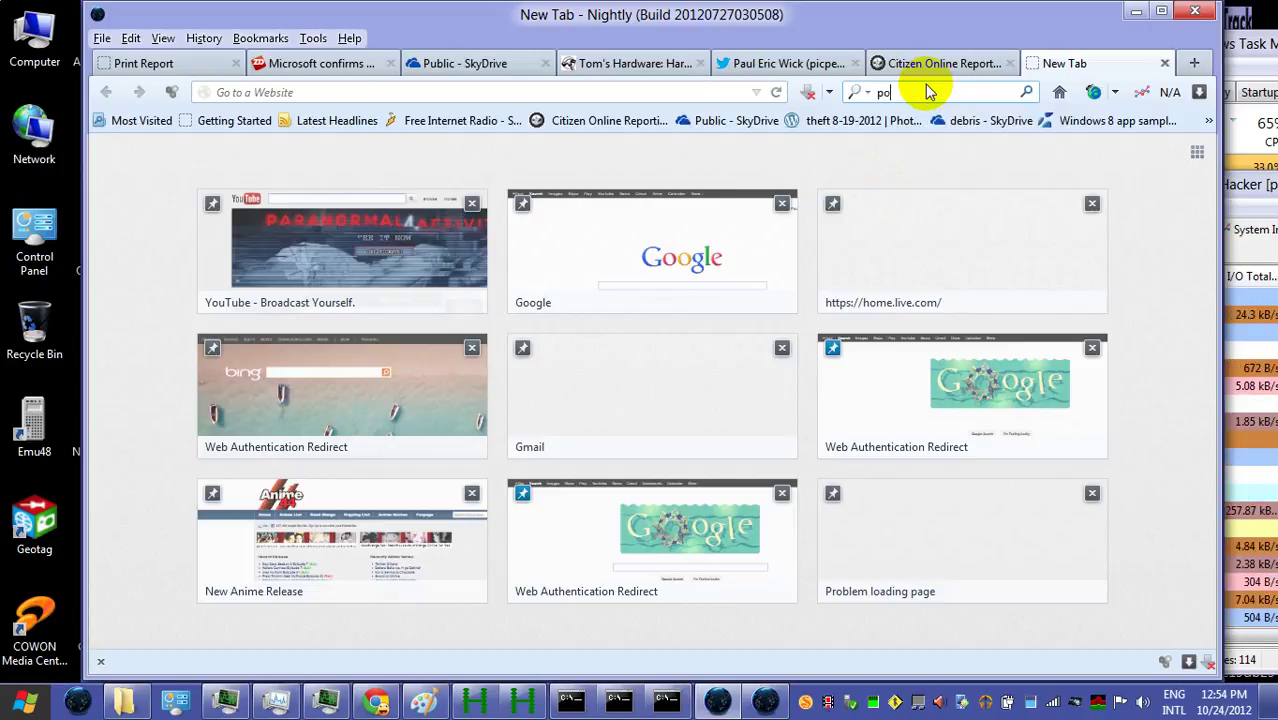
text(rtland c)
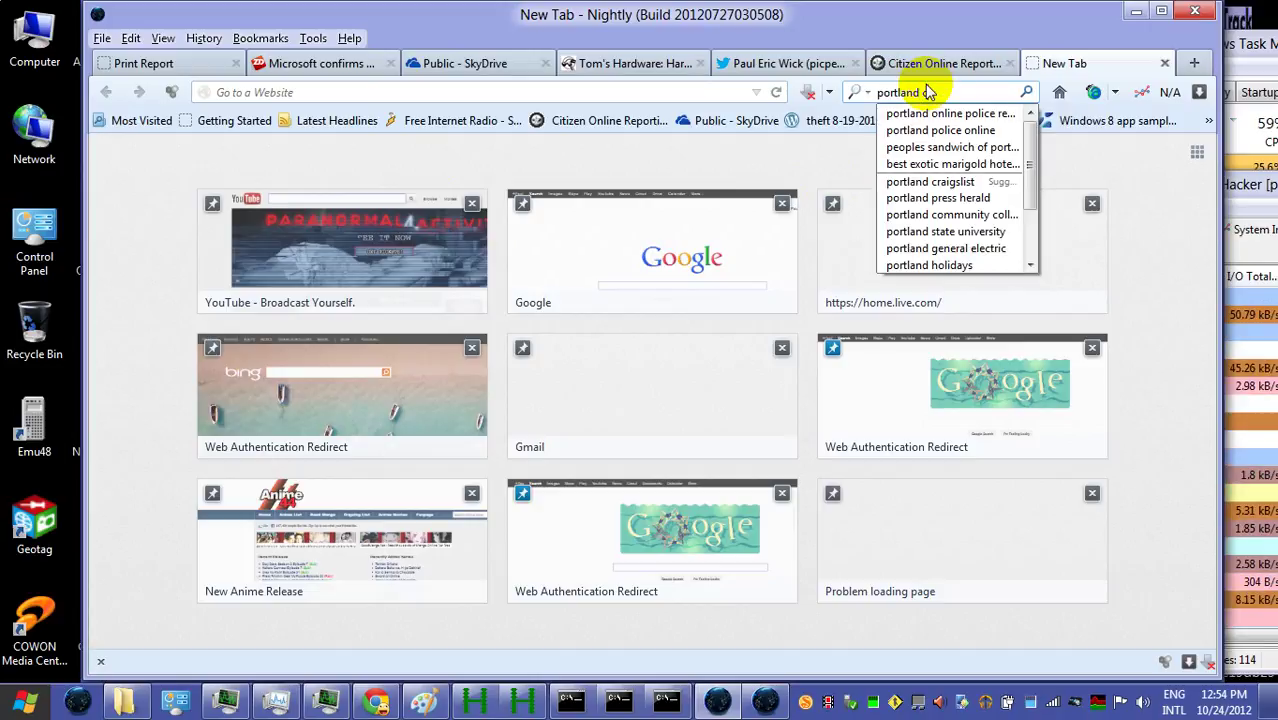
text(entral li)
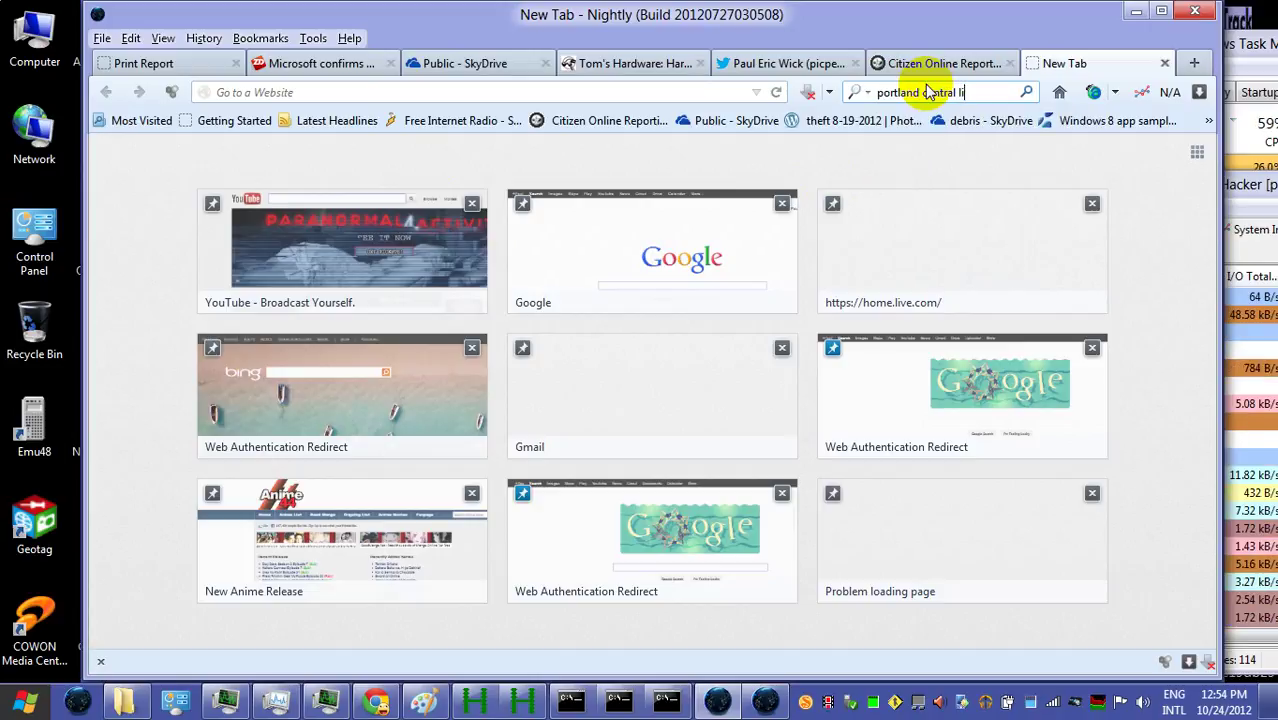
text(bra)
key(Return)
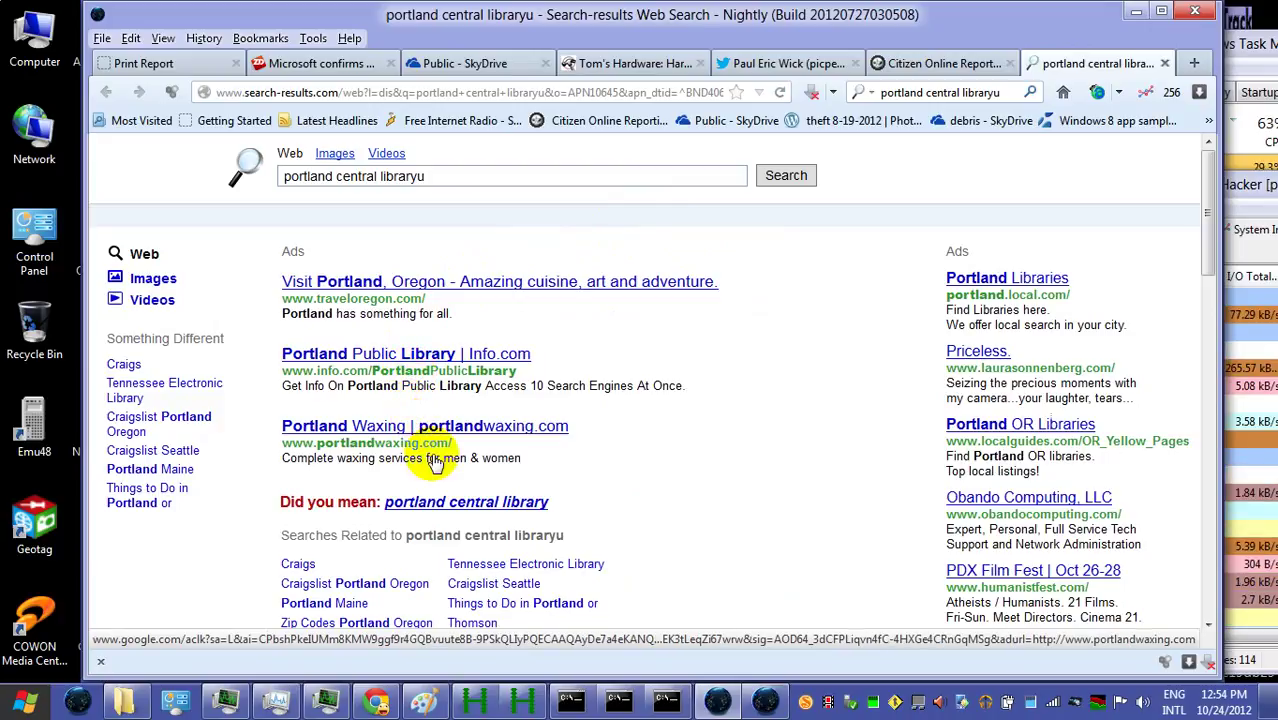
- Open the Multnomah County Library's Central Library page from the search results and review its hours and upcoming events
scroll(471, 478, down, 2)
scroll(470, 485, down, 4)
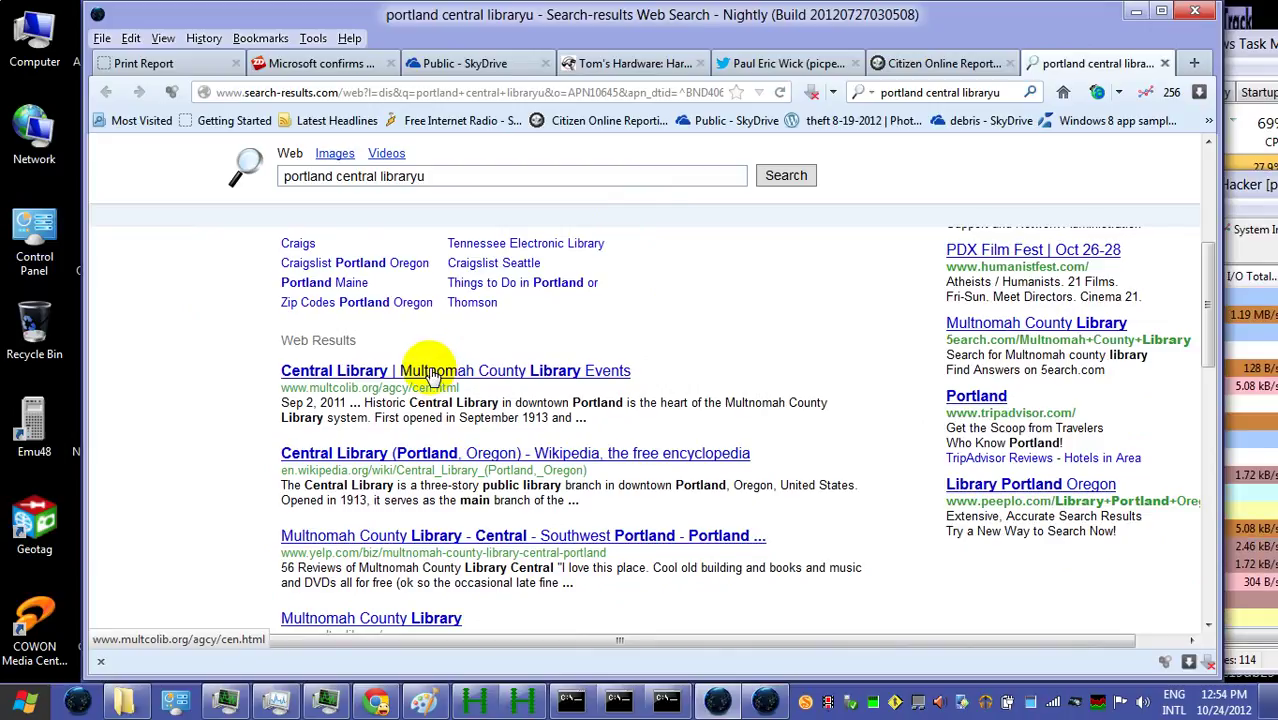
click(432, 372)
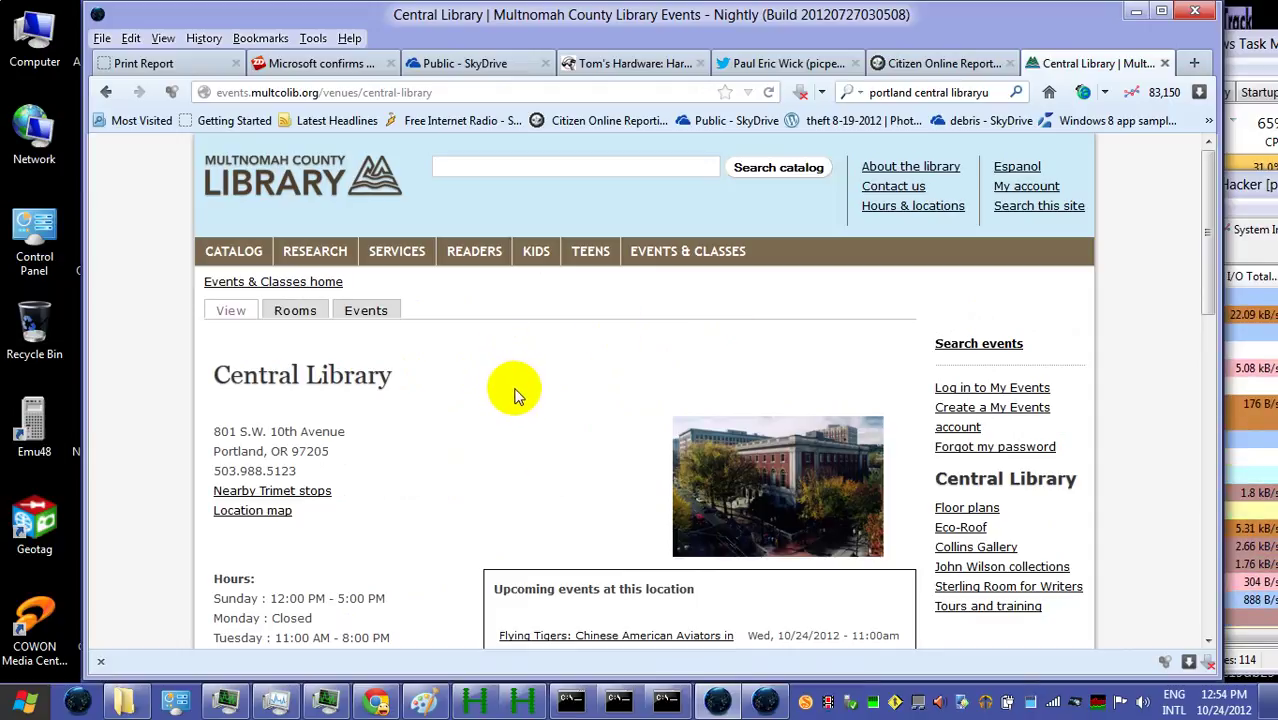
scroll(517, 393, down, 3)
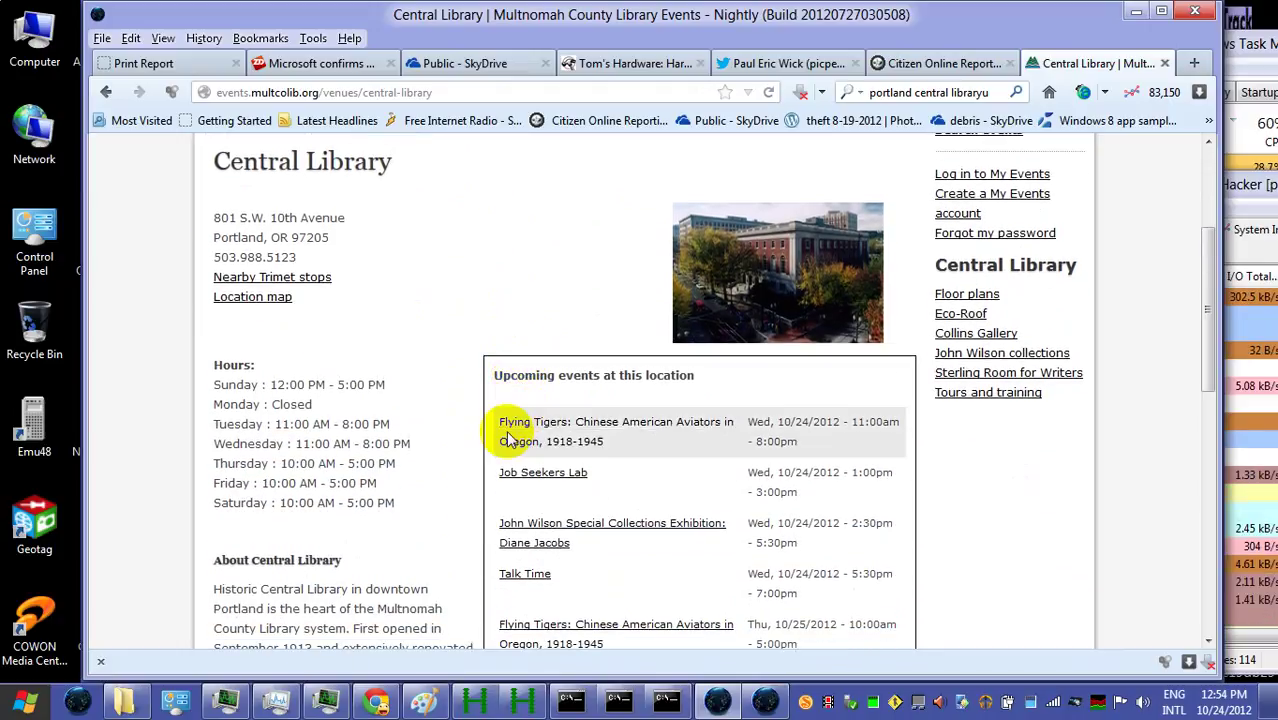
scroll(478, 417, down, 3)
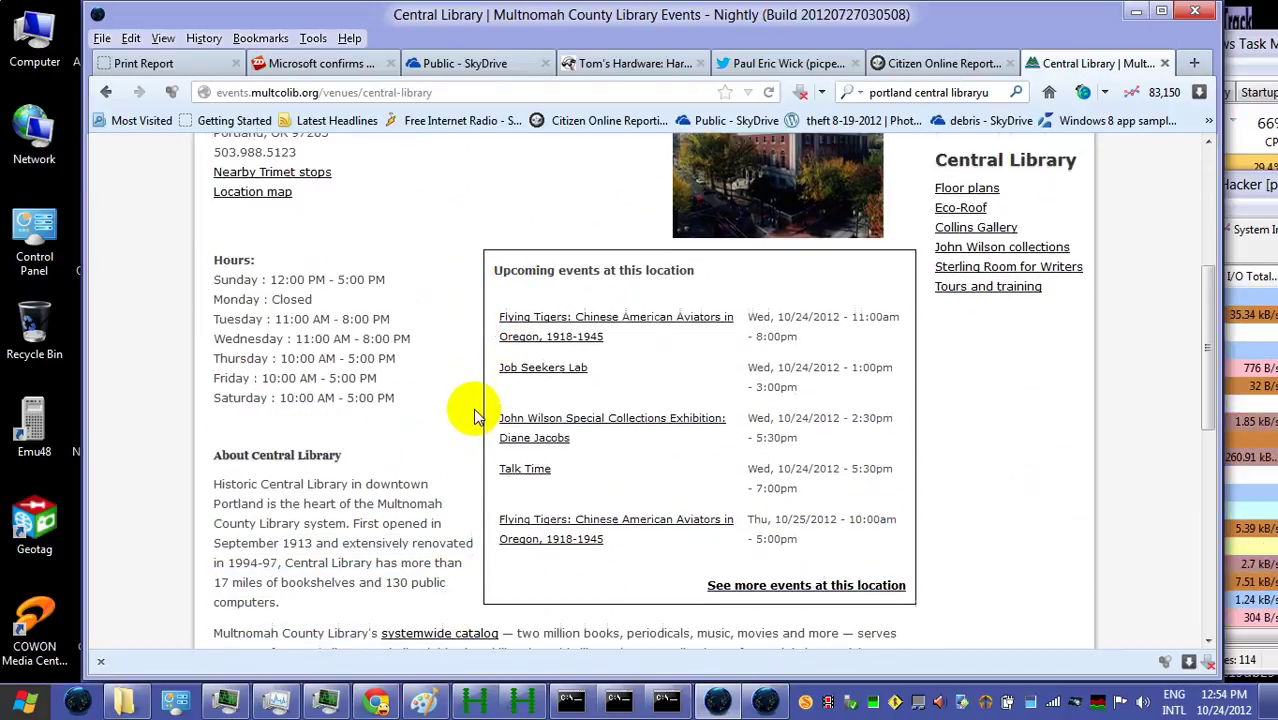
scroll(476, 417, down, 3)
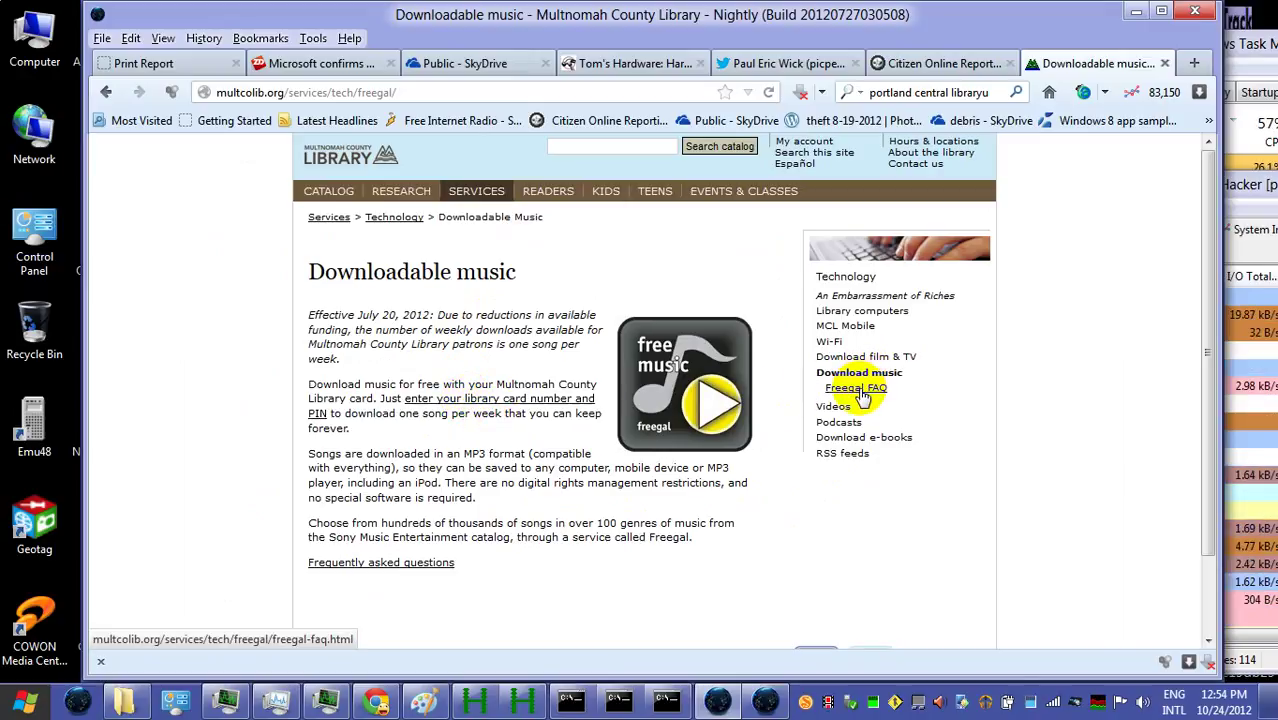
- Open the library's Podcasts page and look through the Wordstock at the Library entry
click(843, 423)
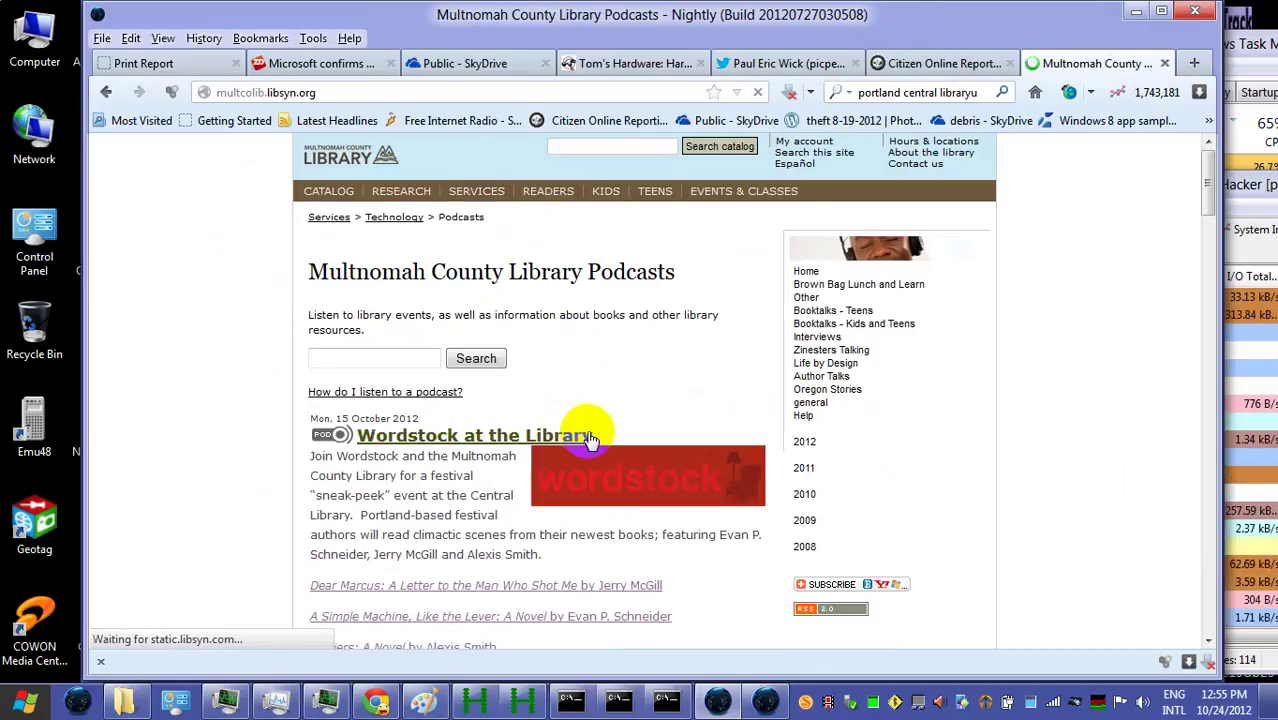
scroll(609, 425, down, 2)
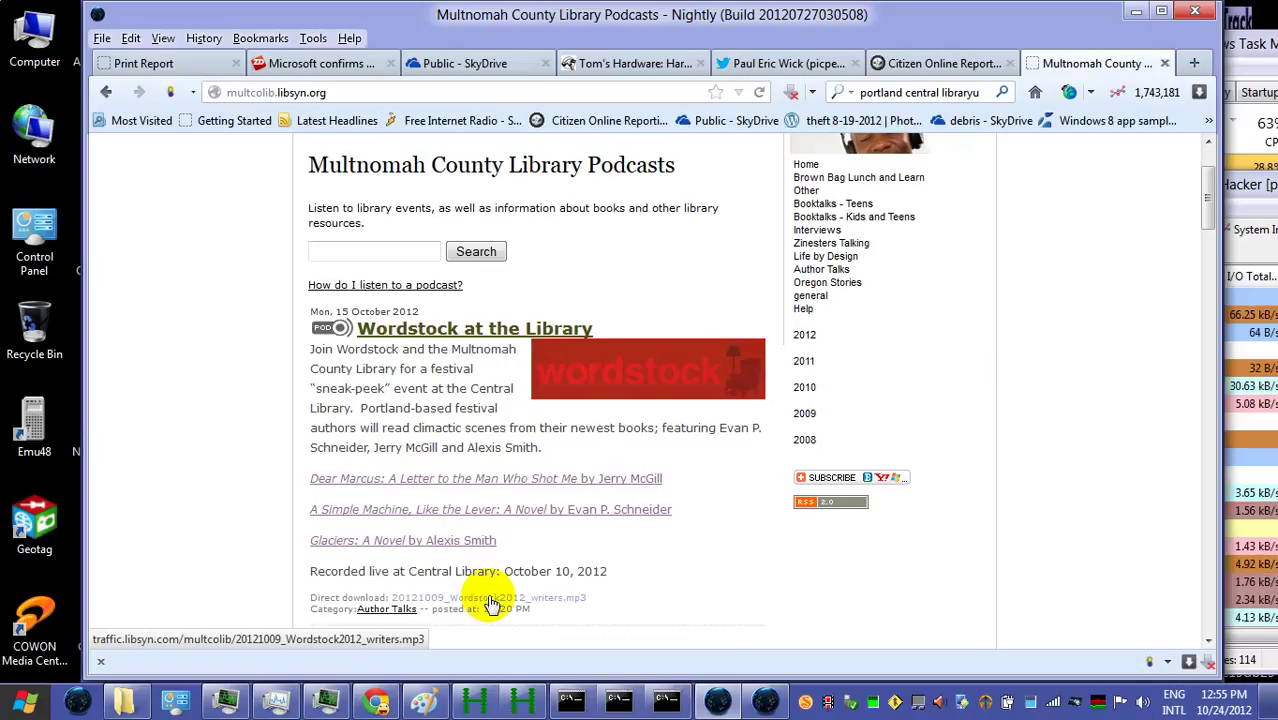
scroll(880, 405, up, 2)
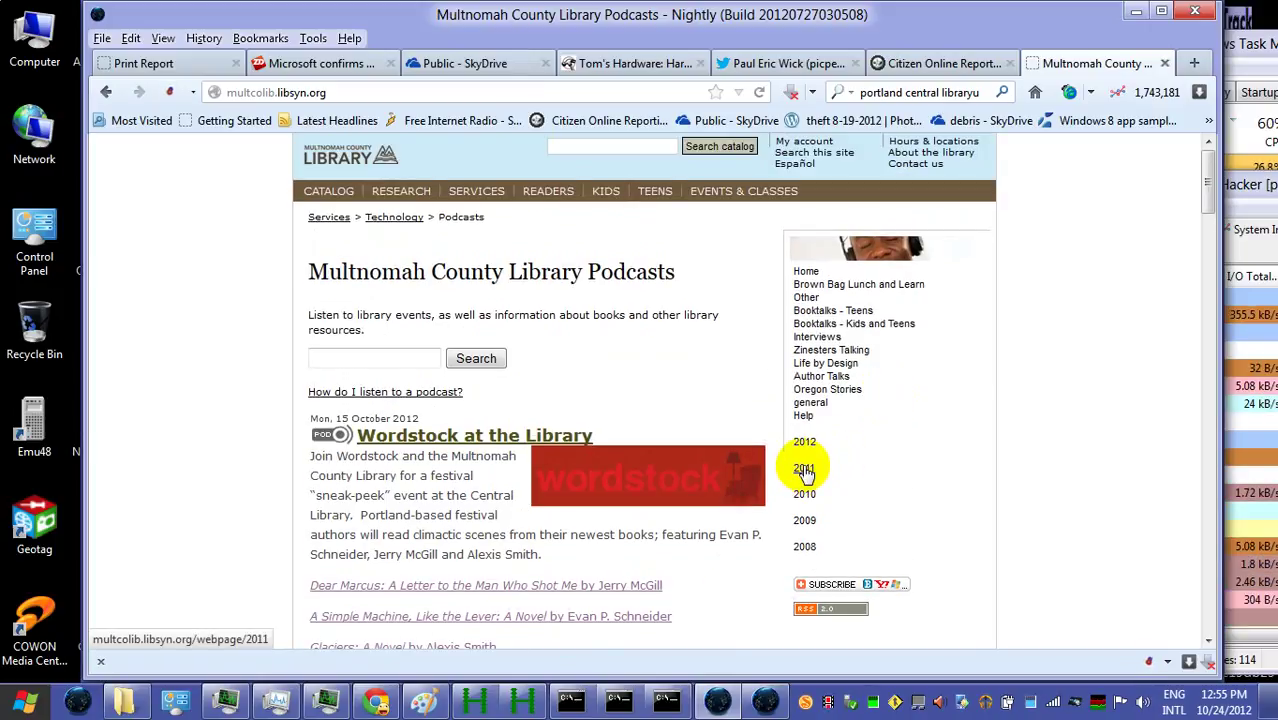
- Go back to the library's Technology page and open its page on downloadable e-books
click(414, 229)
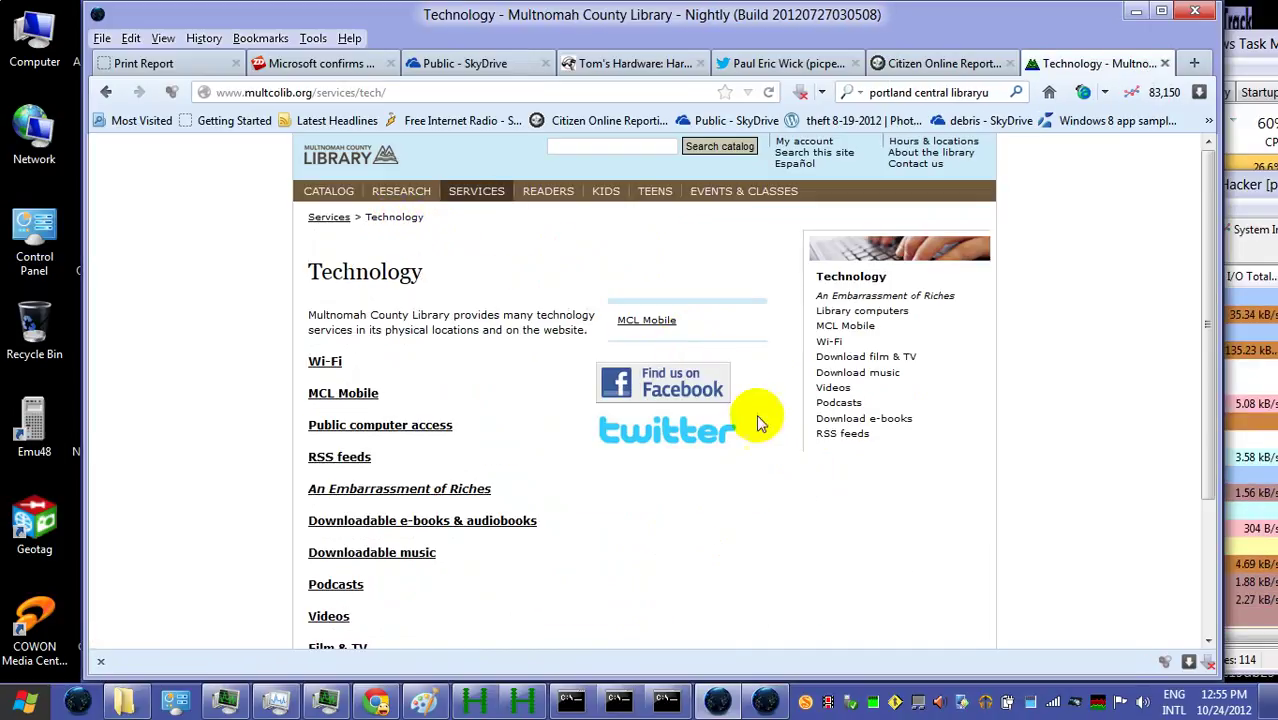
click(874, 422)
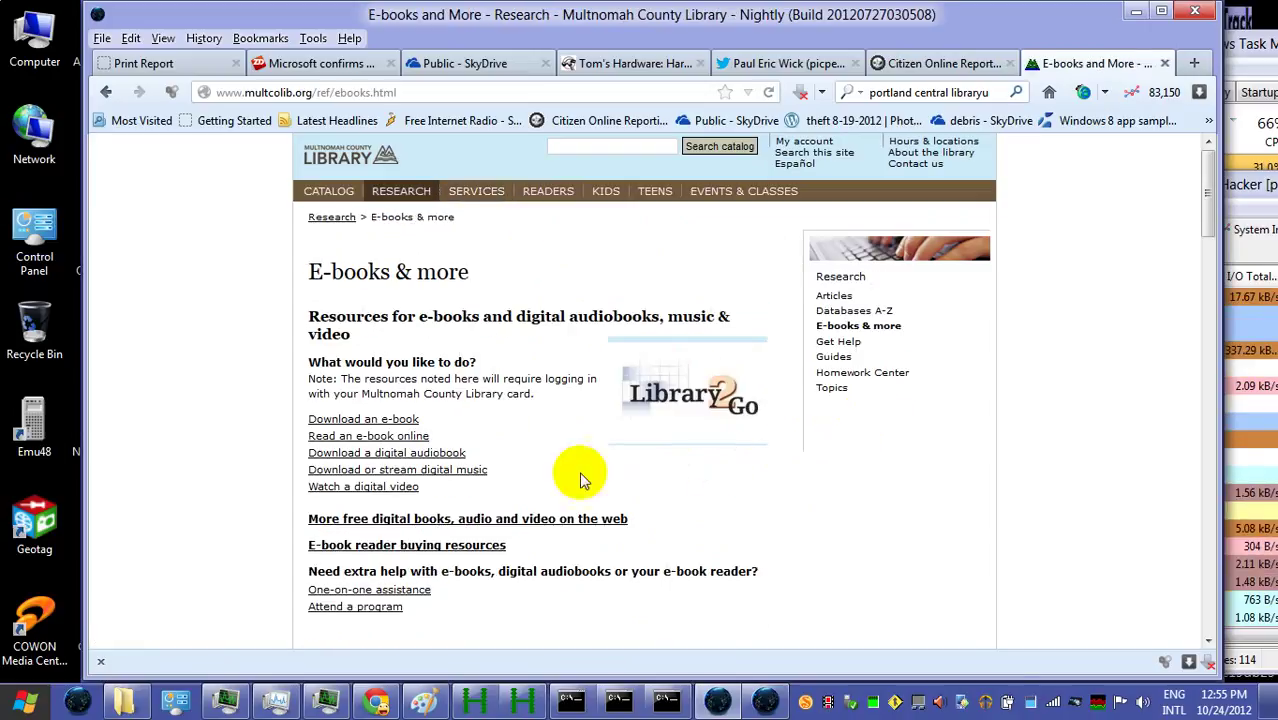